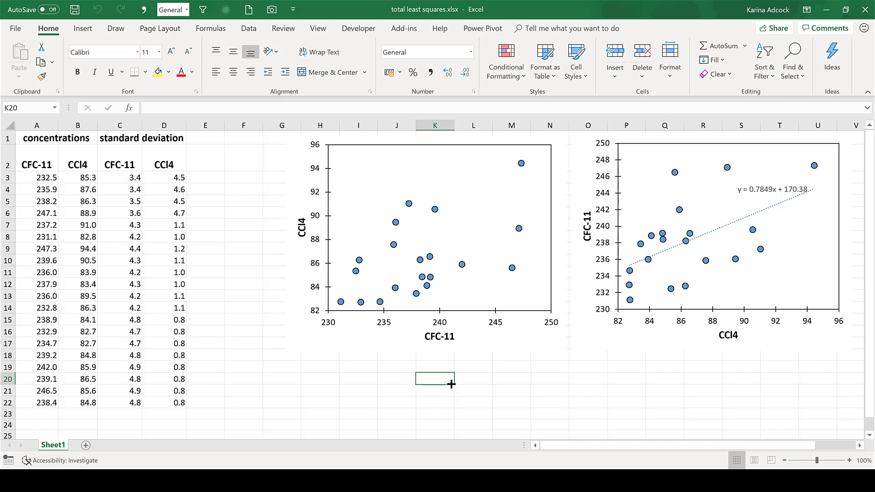
Add a linear trendline to the chart plotting CCl4 against CFC-11 and display its equation on the chart
left_click(453, 172)
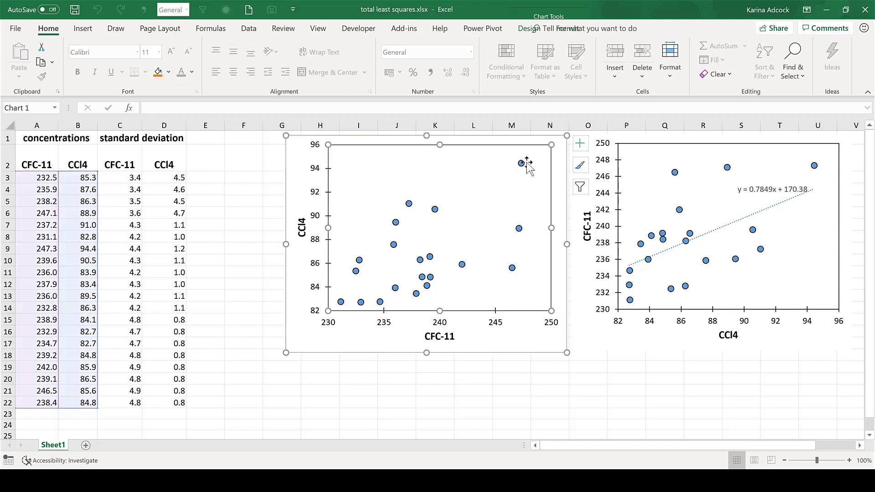
left_click(580, 144)
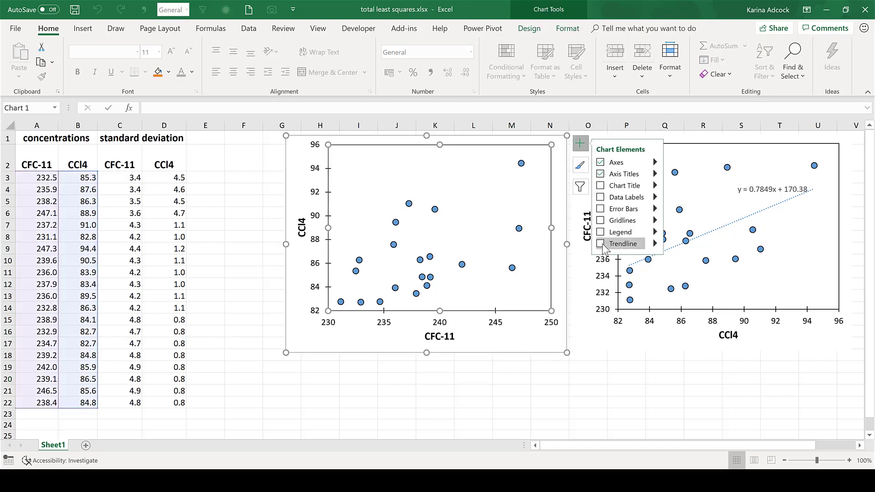
left_click(601, 244)
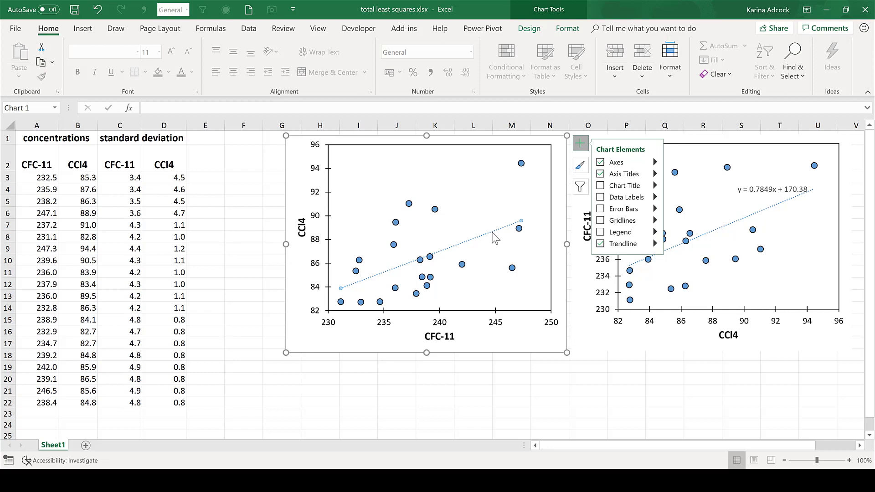
key("ctrl+1")
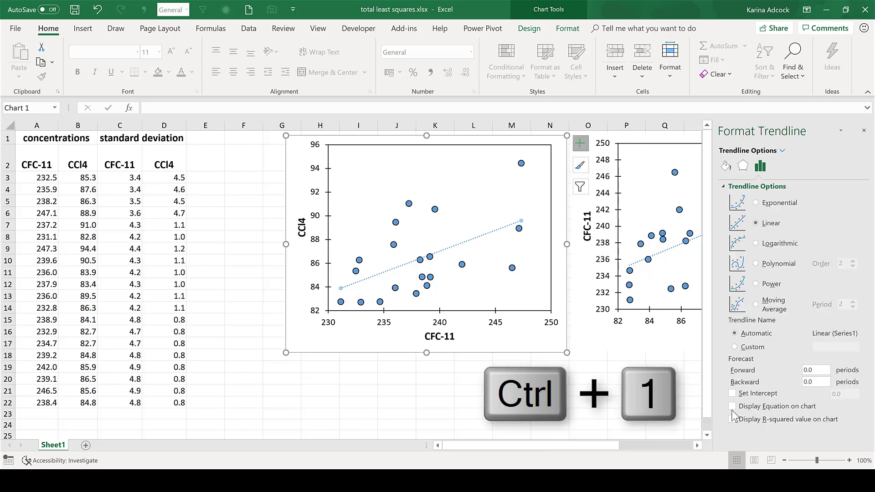
left_click(732, 407)
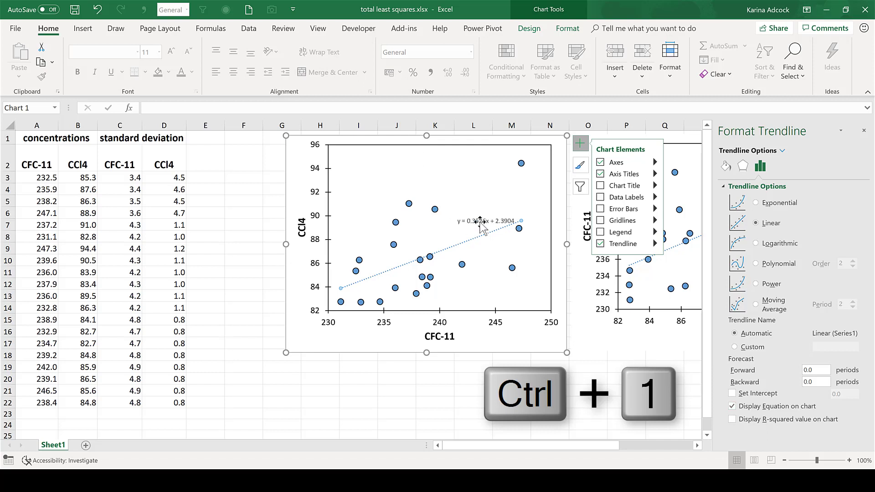
left_click(864, 131)
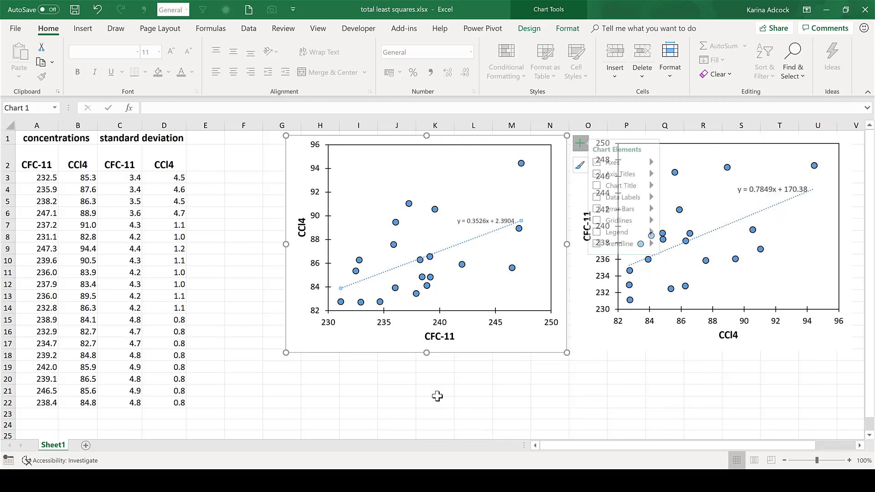
left_click(378, 390)
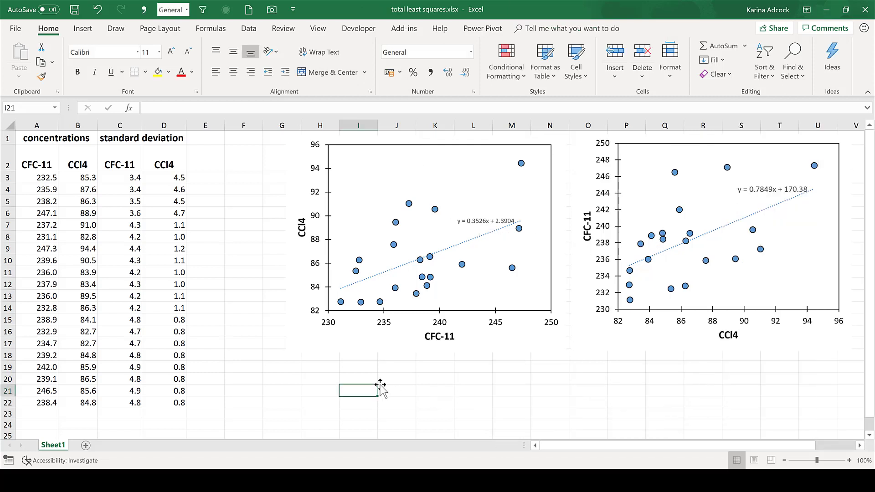
Draw black ink lines on the CCl4 against CFC-11 chart marking vertical and horizontal distances from several points to the trendline
left_click(116, 32)
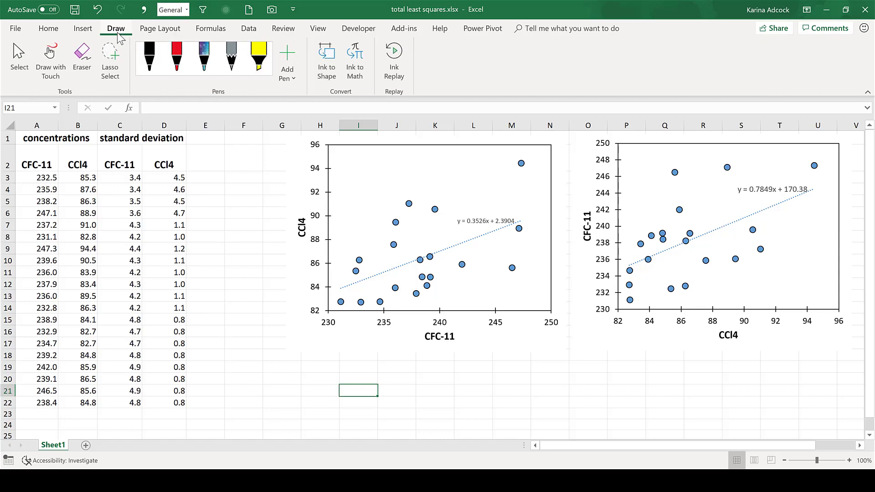
left_click(148, 52)
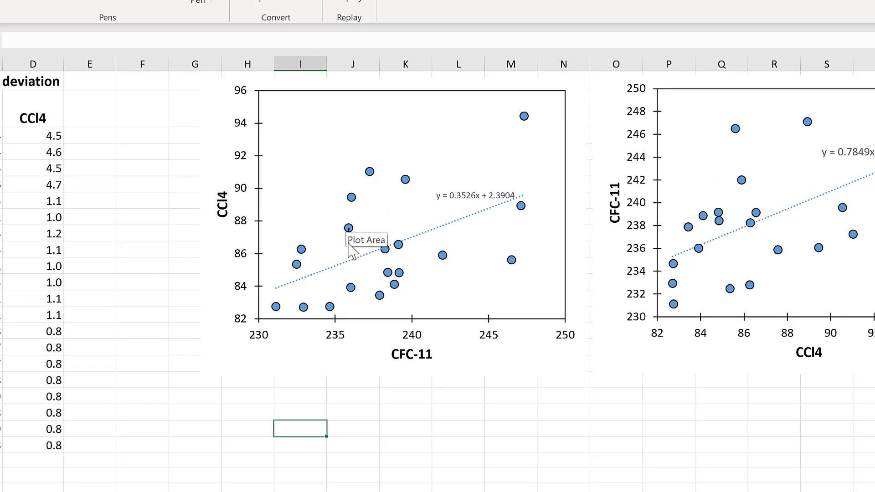
mouse_move(393, 246)
left_mouse_down()
mouse_move(394, 261)
mouse_move(349, 258)
left_mouse_up()
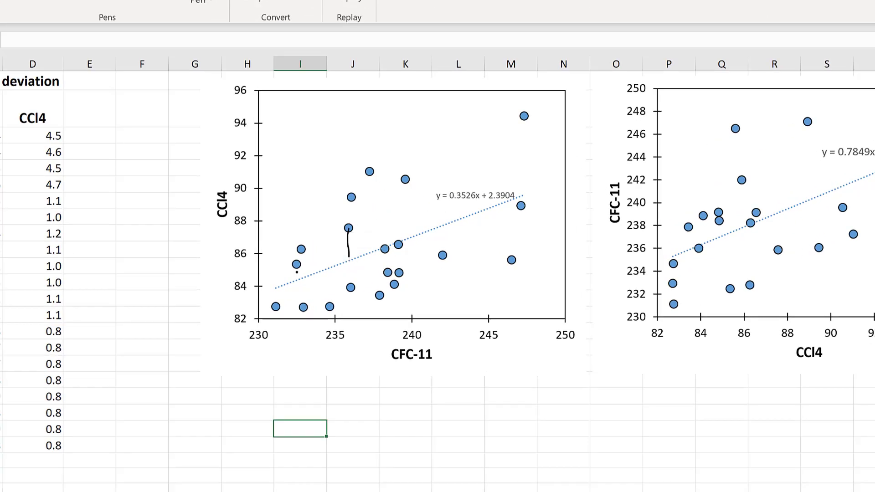
mouse_move(297, 265)
left_mouse_down()
mouse_move(298, 278)
mouse_move(328, 294)
mouse_move(329, 306)
left_mouse_up()
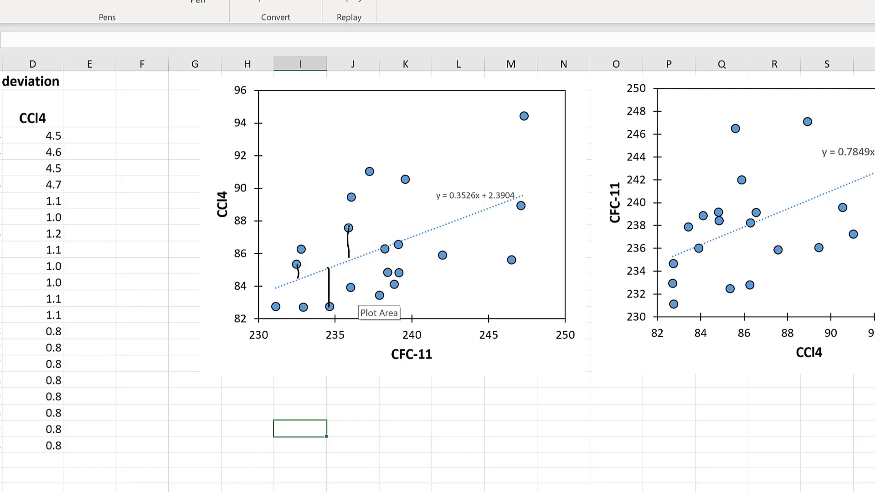
left_click_drag(349, 225, 430, 228)
left_click_drag(354, 285, 279, 287)
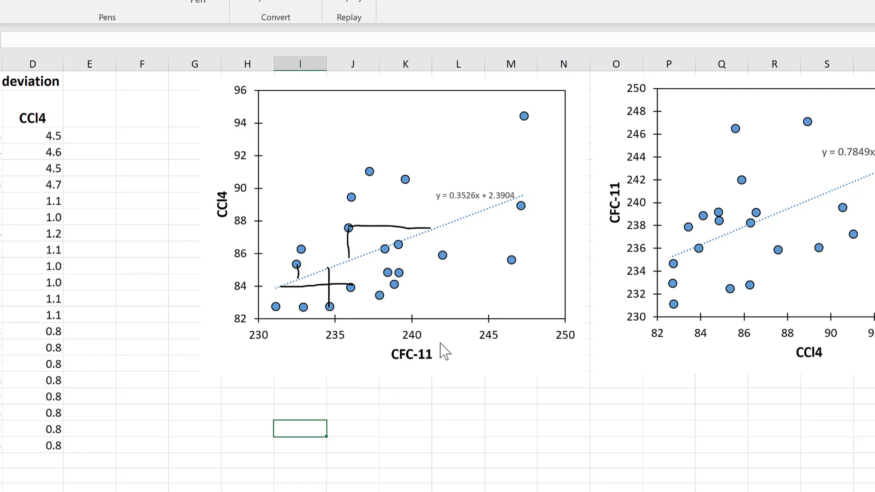
Handwrite x beside the CFC-11 axis title and y beside the CCl4 axis title, then stop inking
mouse_move(439, 342)
left_mouse_down()
mouse_move(449, 346)
mouse_move(438, 358)
mouse_move(463, 358)
left_mouse_up()
mouse_move(214, 236)
left_mouse_down()
mouse_move(219, 249)
mouse_move(225, 237)
mouse_move(220, 273)
mouse_move(222, 263)
left_mouse_up()
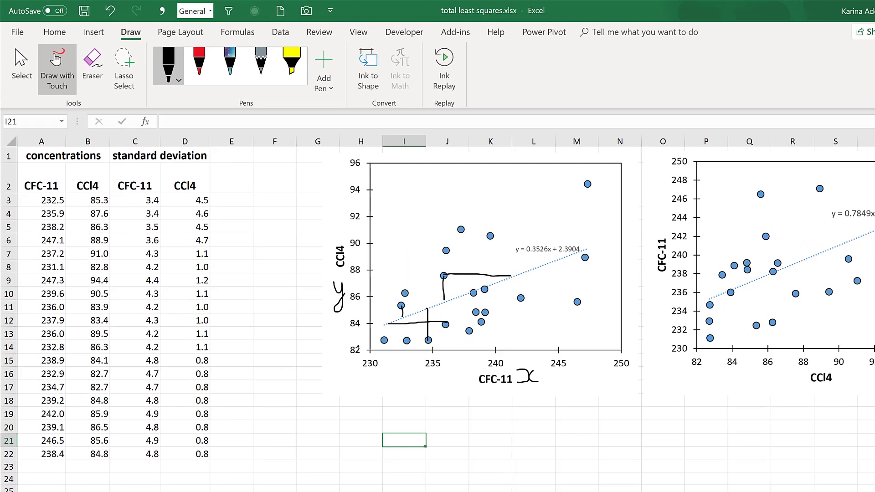
left_click(12, 68)
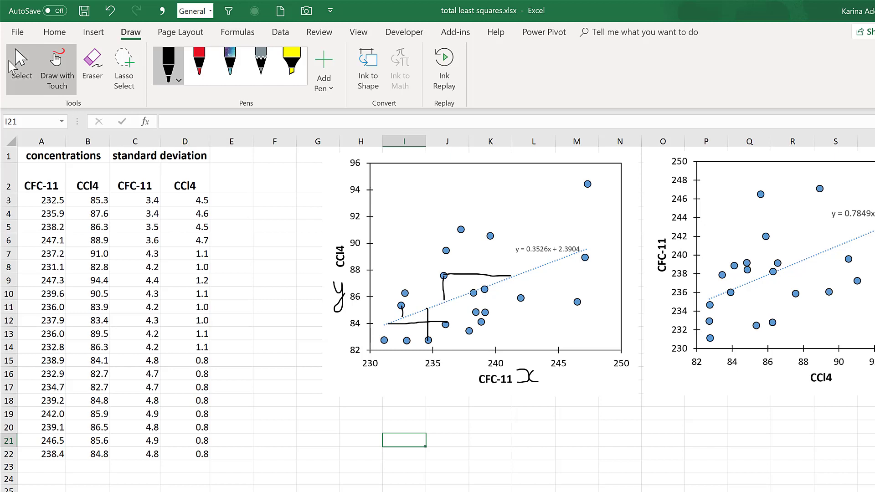
left_click(12, 68)
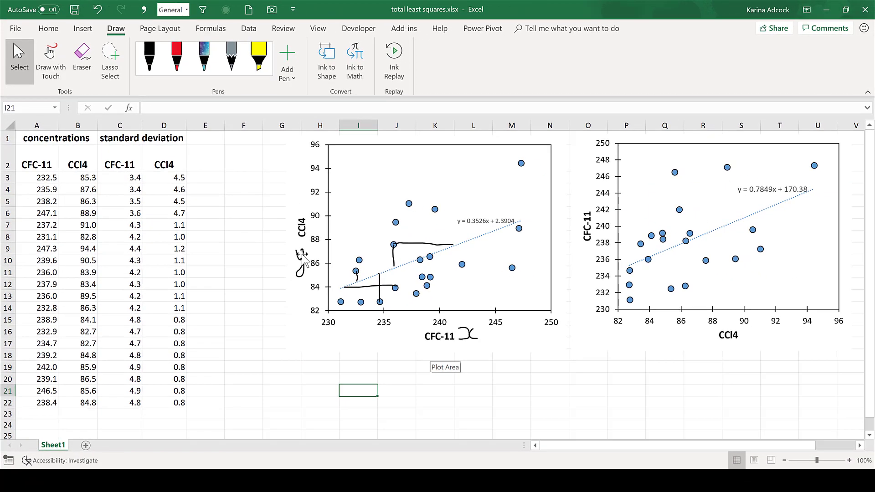
Compare the data series and trendline equations of the two scatter charts with swapped axes
left_click(678, 210)
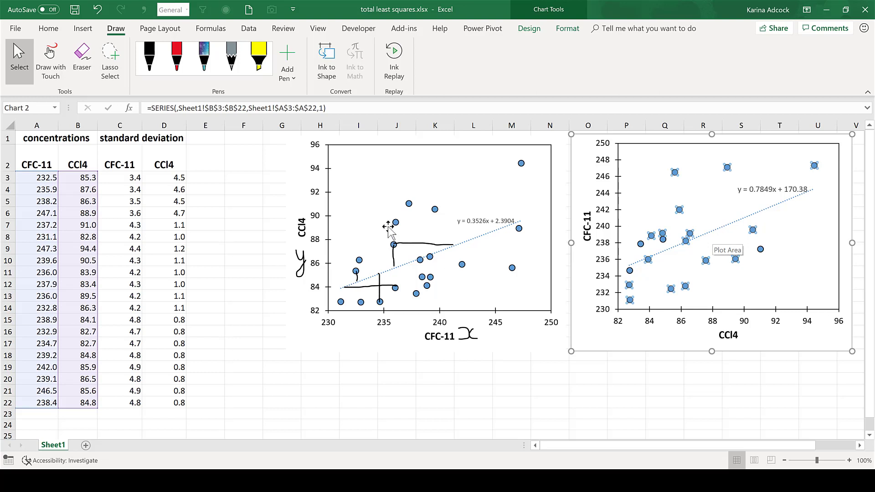
left_click(435, 209)
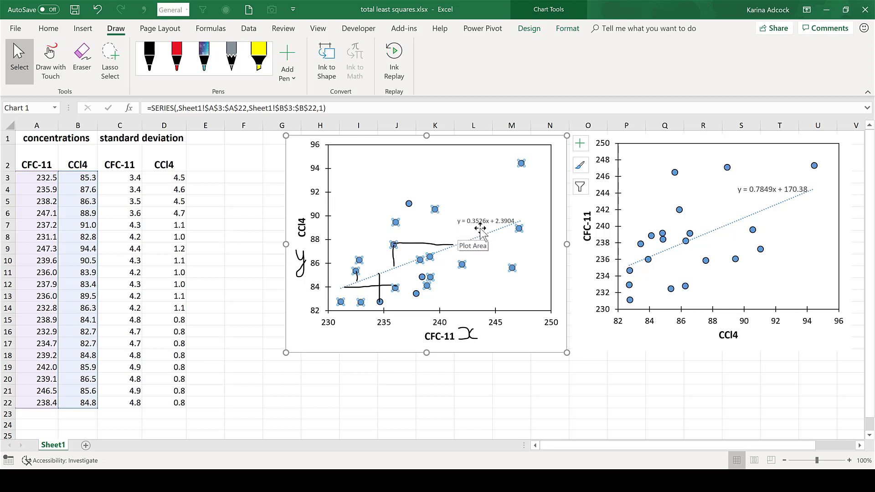
left_click(761, 169)
left_click(762, 189)
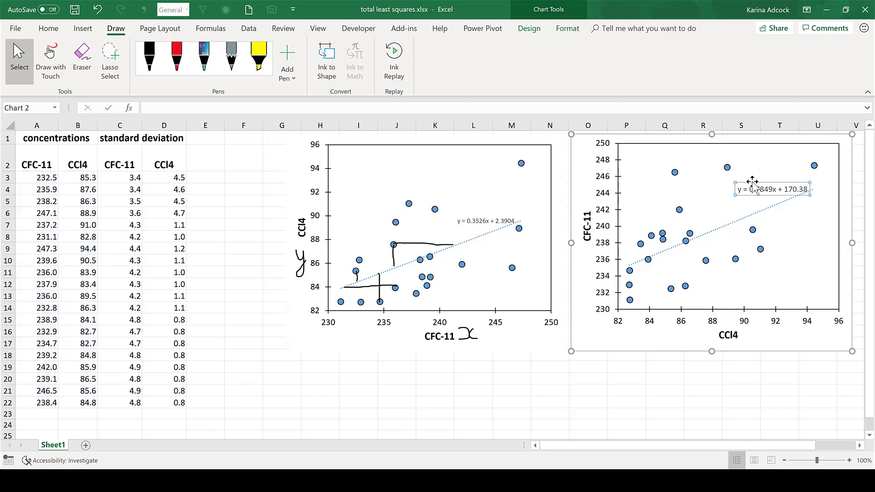
Enter the trendline slopes beneath their charts: 0.3526 in M19 and 0.7849 in Q19
left_click(509, 370)
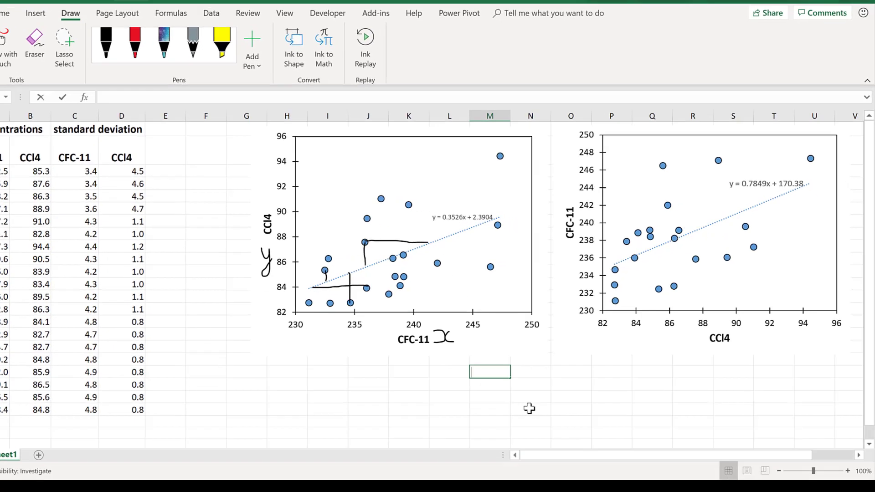
type("0.35")
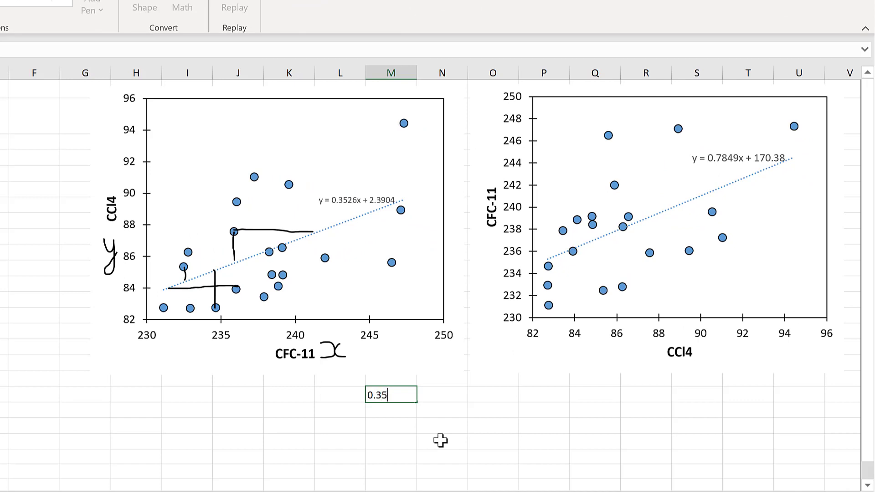
type("26")
left_click(595, 396)
type("0.")
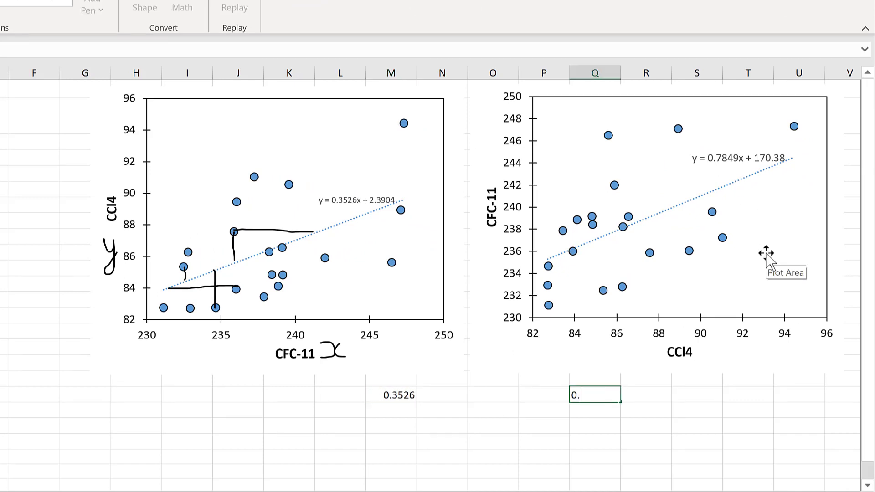
type("7849")
key("Return")
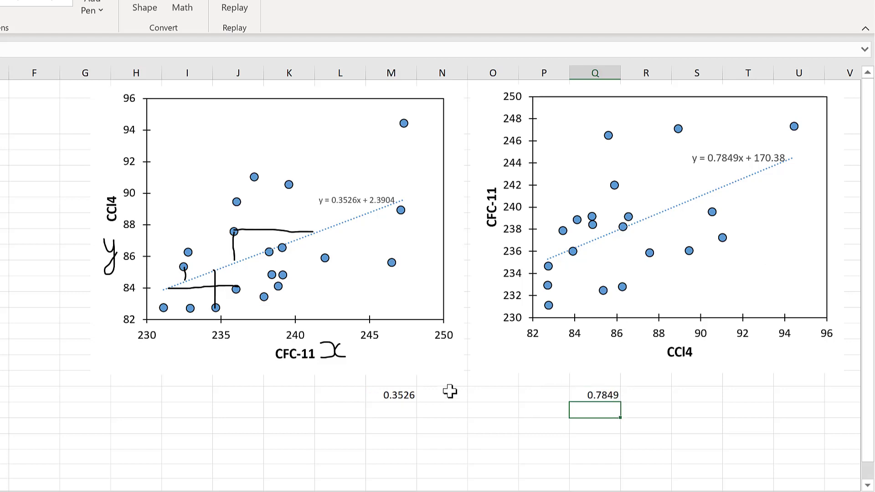
Calculate the reciprocal of the first slope in N19 with =1/M19 and move that cell to R19, beside the second slope
left_click(450, 392)
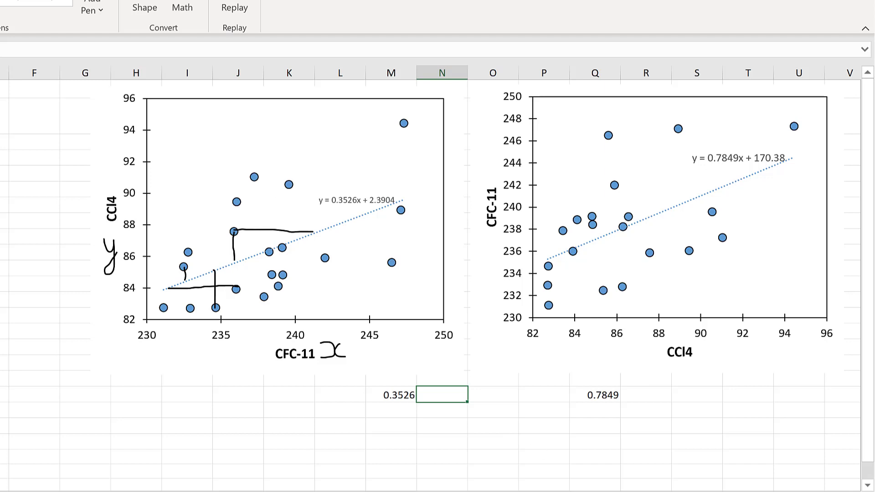
type("=1/")
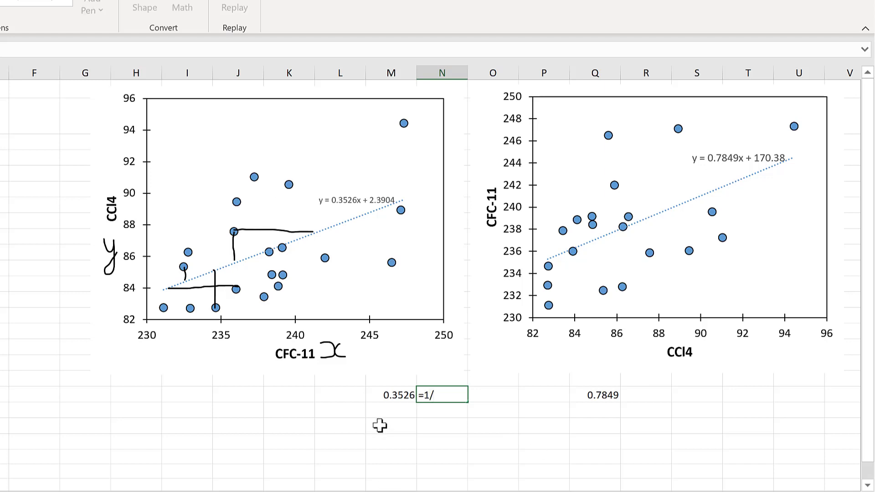
left_click(391, 392)
key("Return")
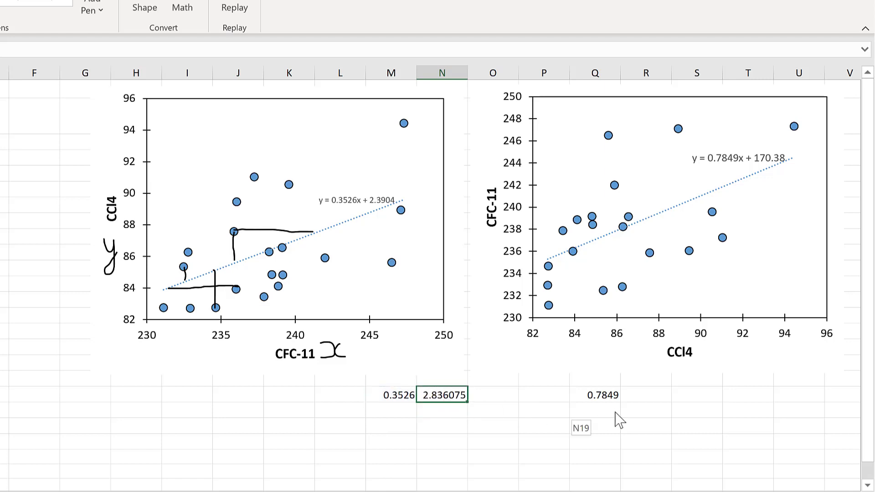
left_click_drag(619, 419, 606, 396)
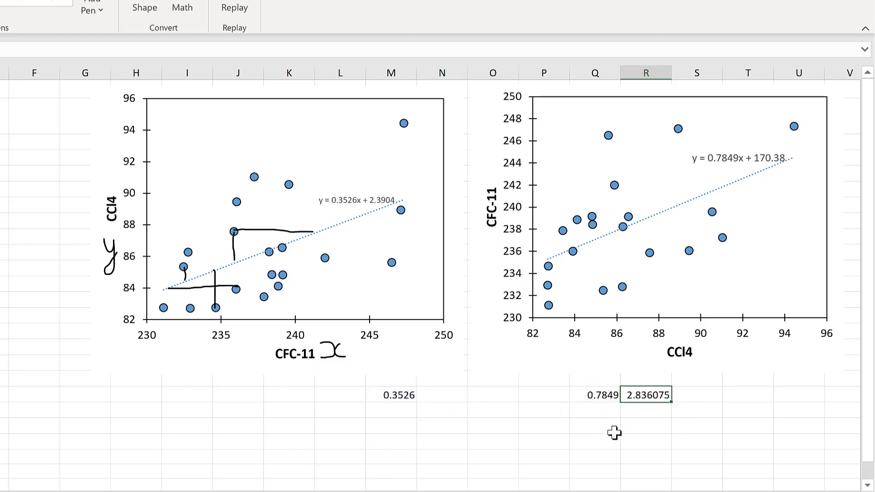
left_click(607, 428)
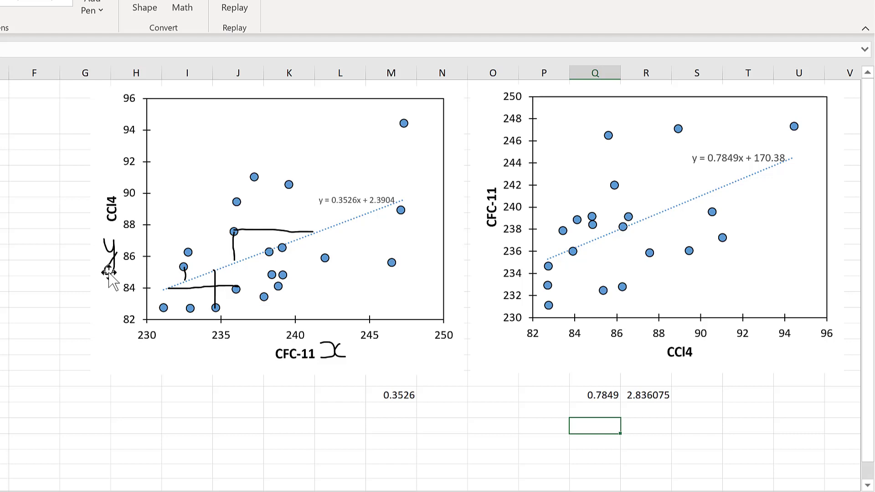
left_click(227, 409)
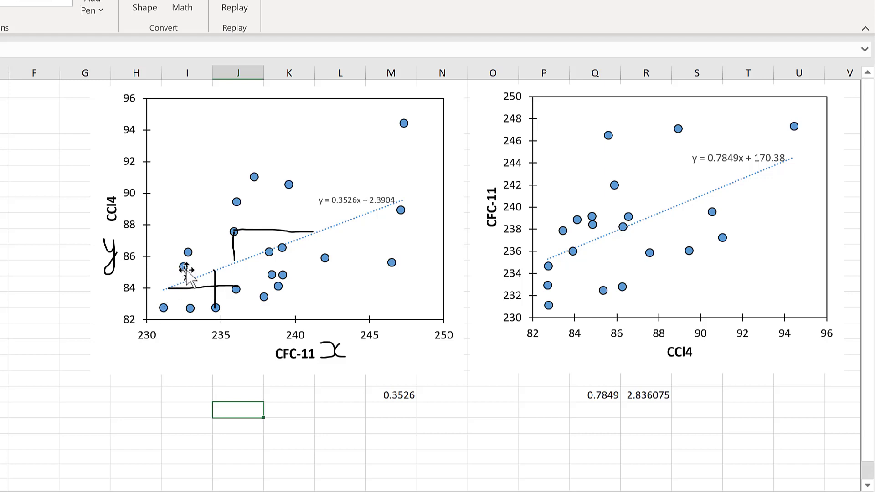
left_click_drag(184, 269, 185, 280)
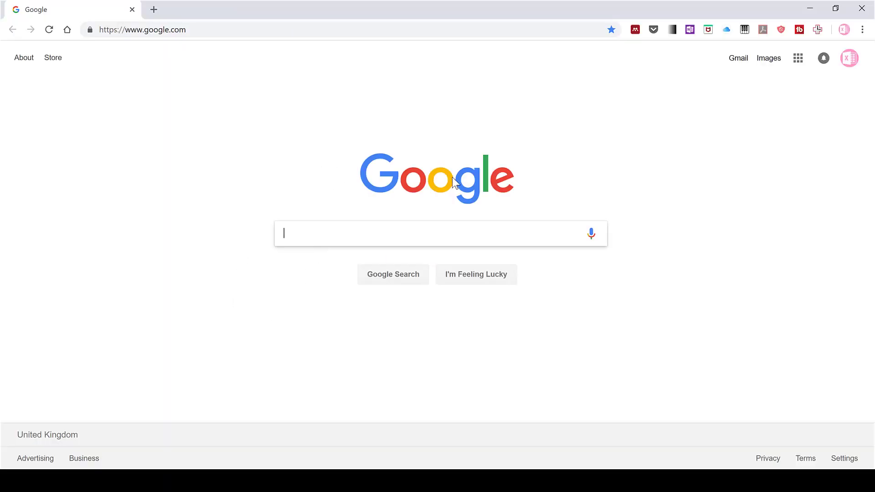
Switch to the browser, search Google for the author's surname plus "linear least-squares", and open the PDF "Technical Note: Review of methods for linear least-squares fitting"
type("cantrell")
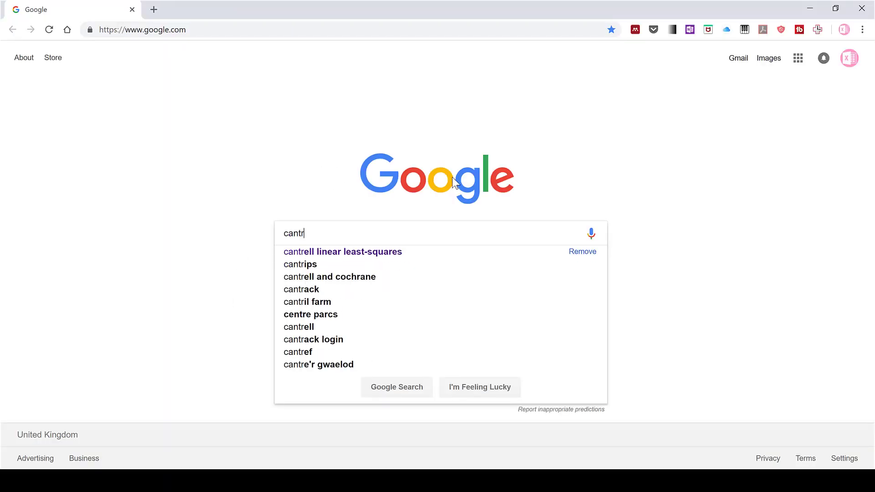
left_click(370, 253)
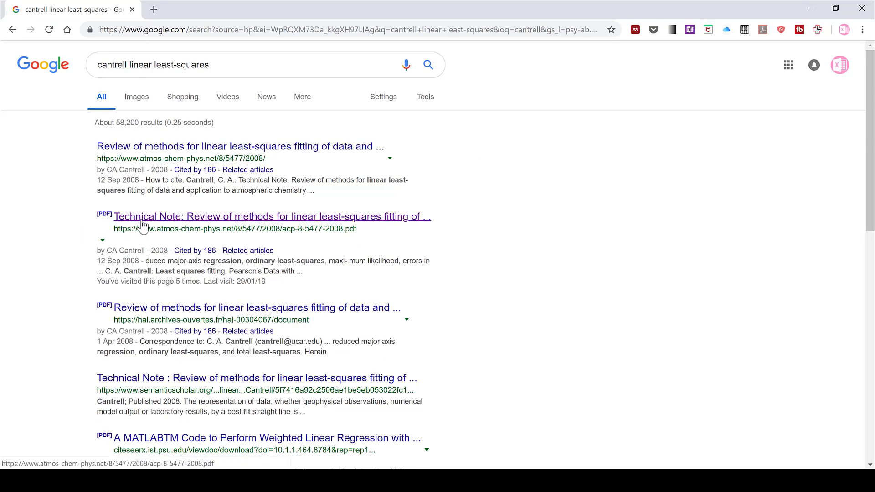
left_click(243, 218)
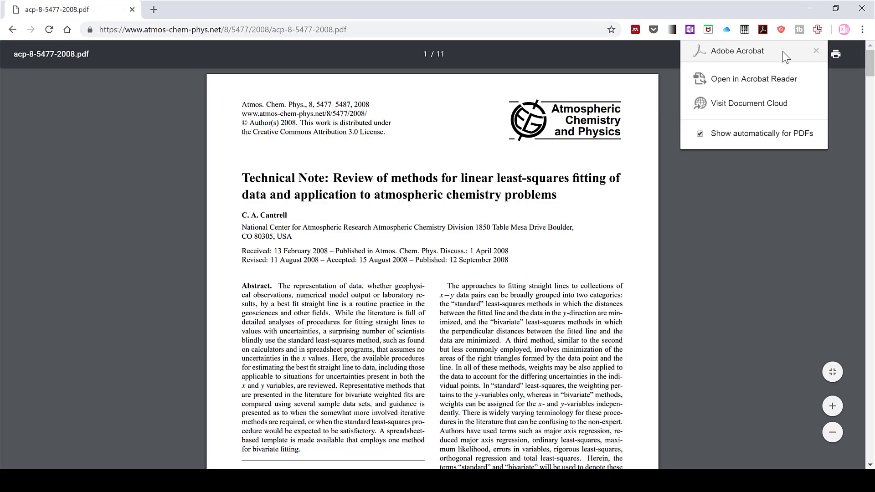
left_click(815, 54)
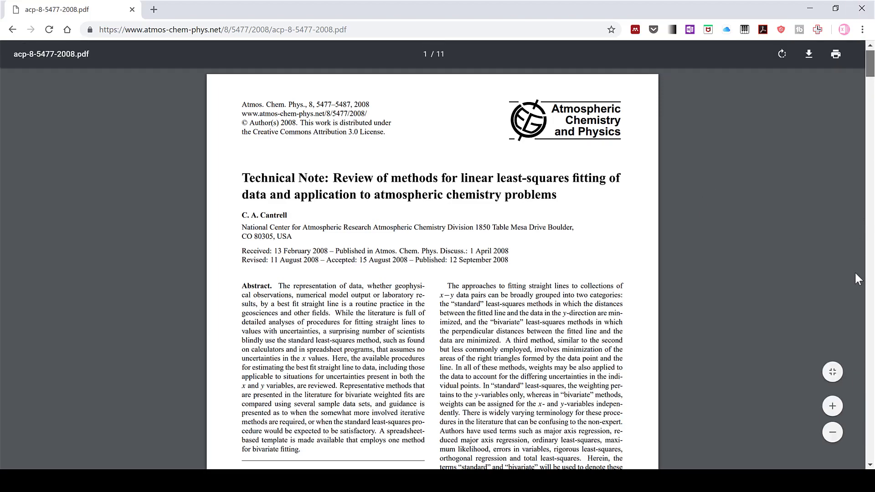
Find section 7, Supplemental material, near the end of the article and download the linked acp-8-5477-2008-supplement.zip
scroll(855, 272, "down", 20)
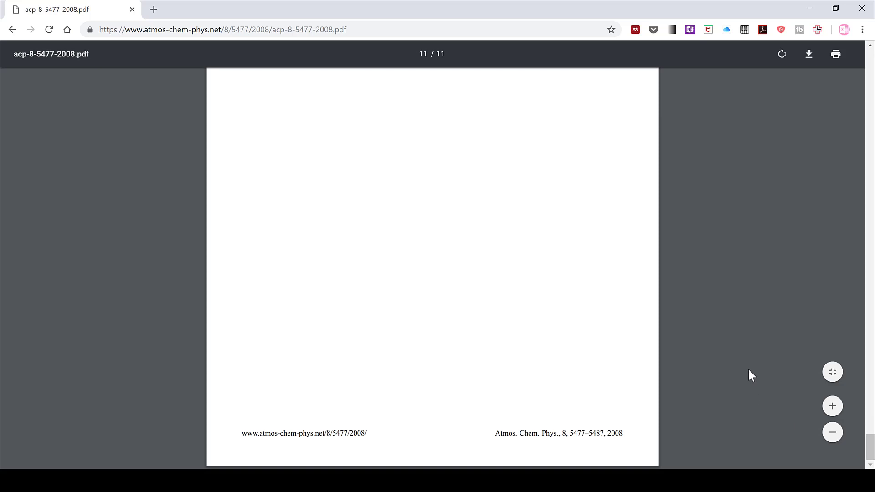
scroll(748, 370, "up", 13)
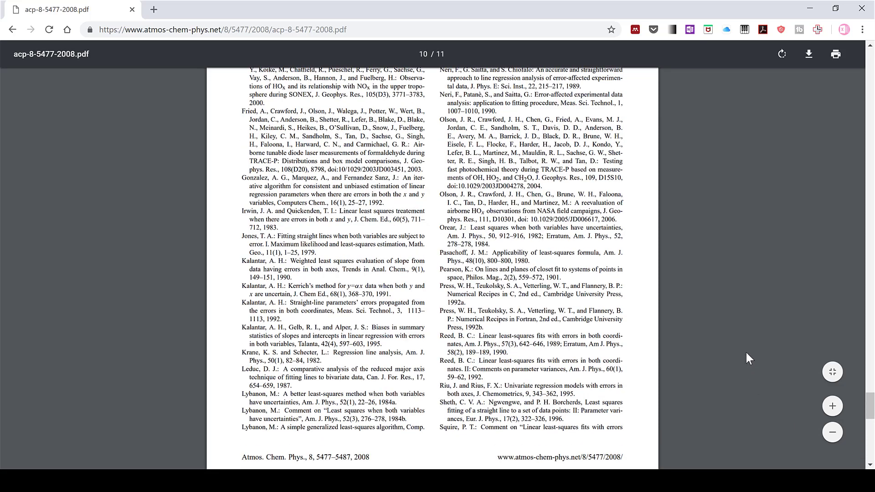
scroll(746, 353, "up", 10)
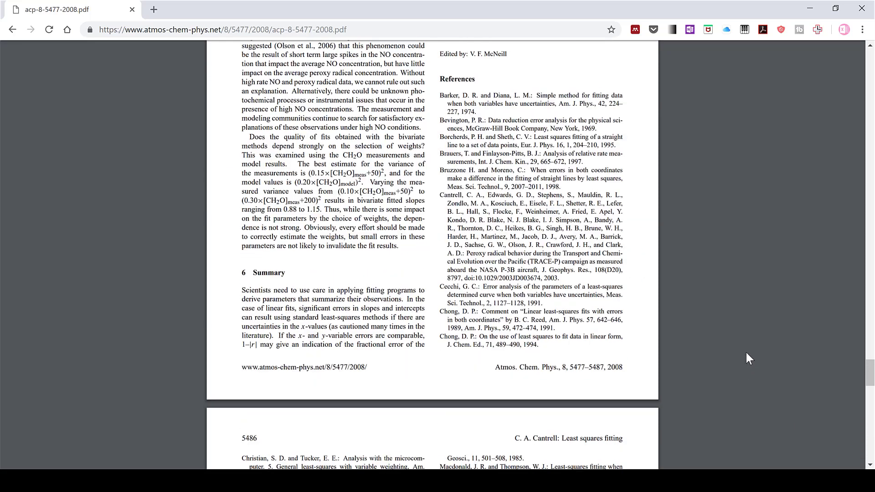
scroll(746, 353, "up", 5)
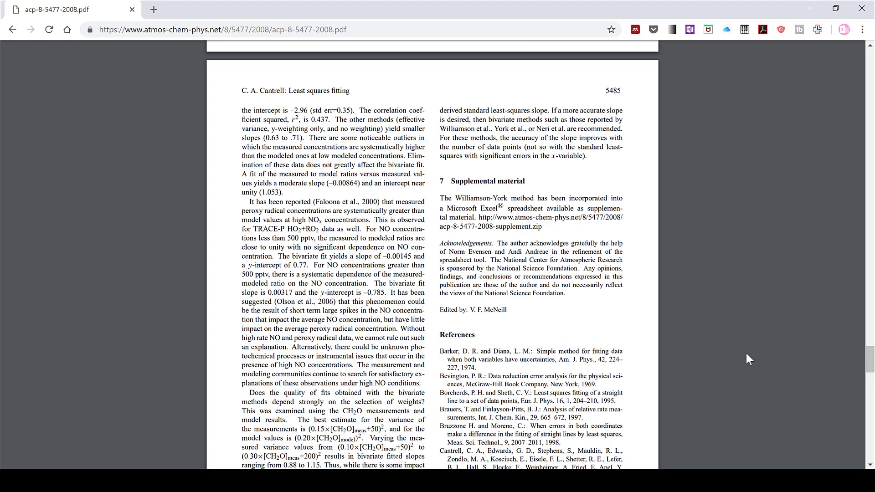
scroll(746, 354, "up", 1)
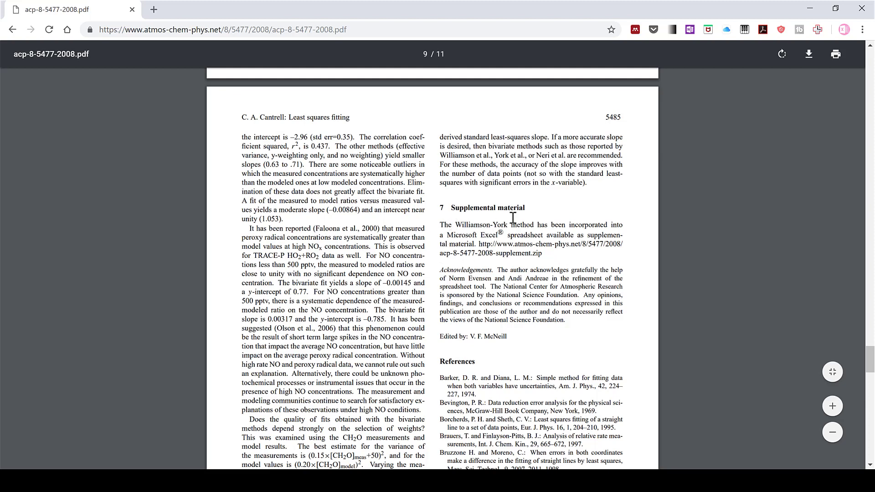
left_click(519, 260)
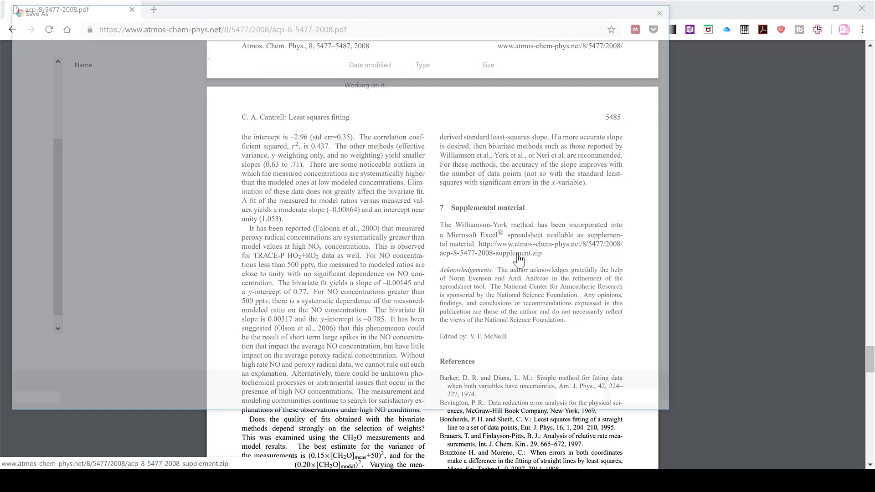
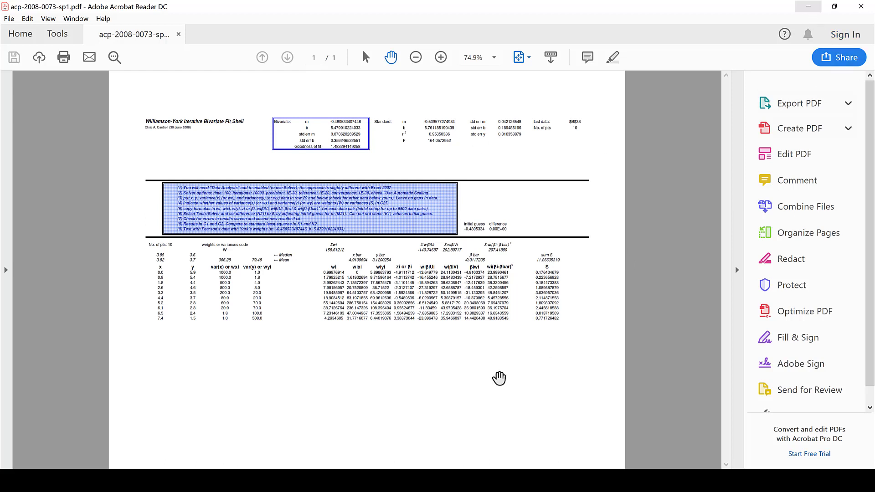
Put the supplement PDF away, open acp-2008-0073-sp1.xls from the zip in Excel, and enable its editing and macro content
left_click(808, 6)
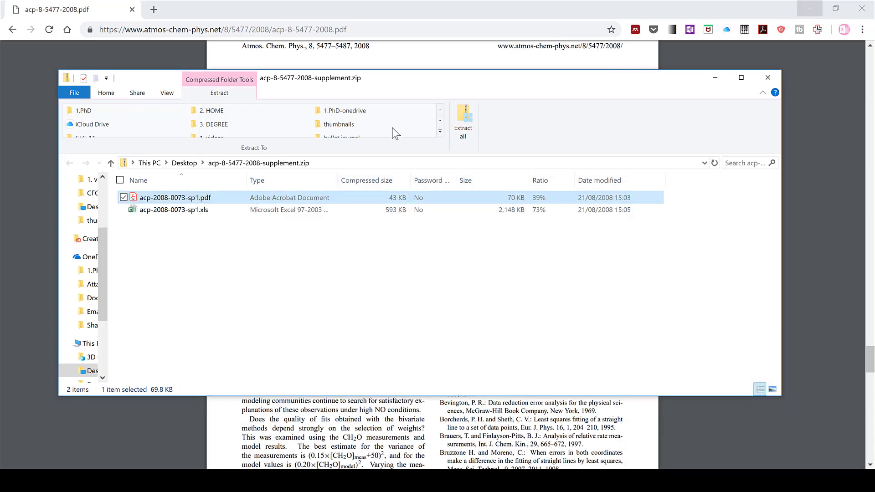
double_click(173, 210)
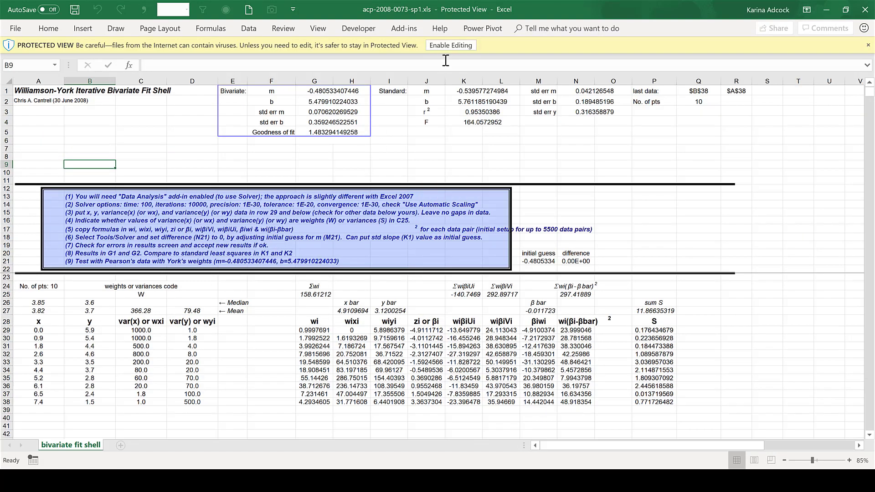
left_click(447, 45)
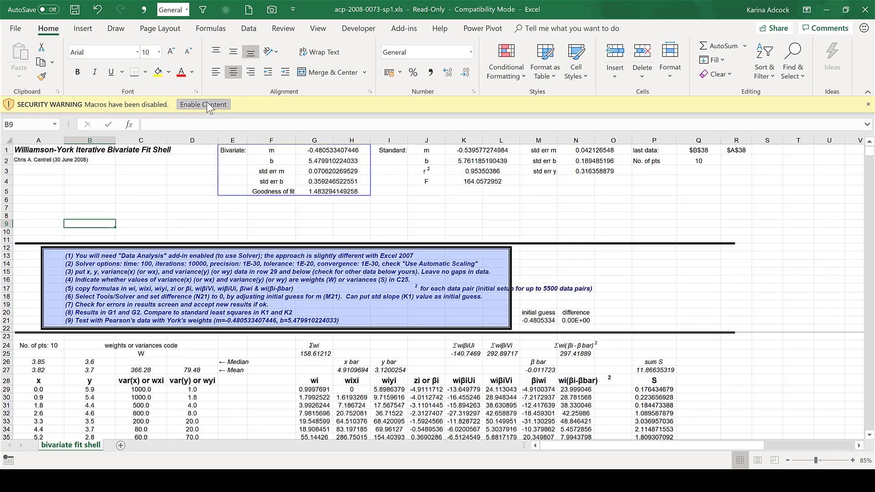
left_click(207, 104)
left_click(283, 200)
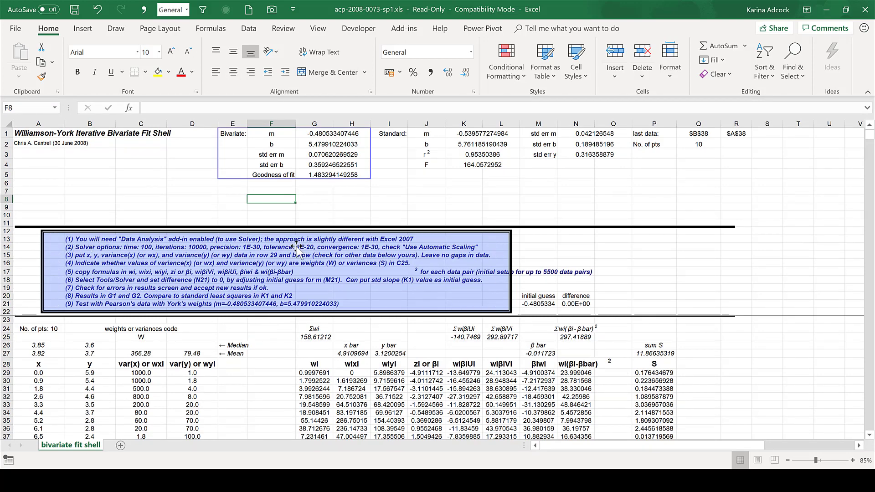
left_click(211, 205)
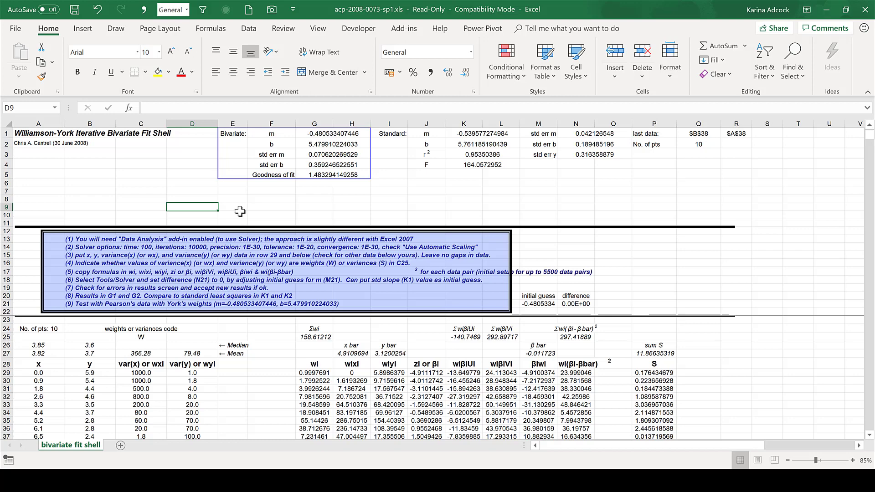
Check that the Analysis ToolPak and Solver Add-in are enabled in Excel's add-ins, and locate the Solver and Data Analysis commands
left_click(24, 31)
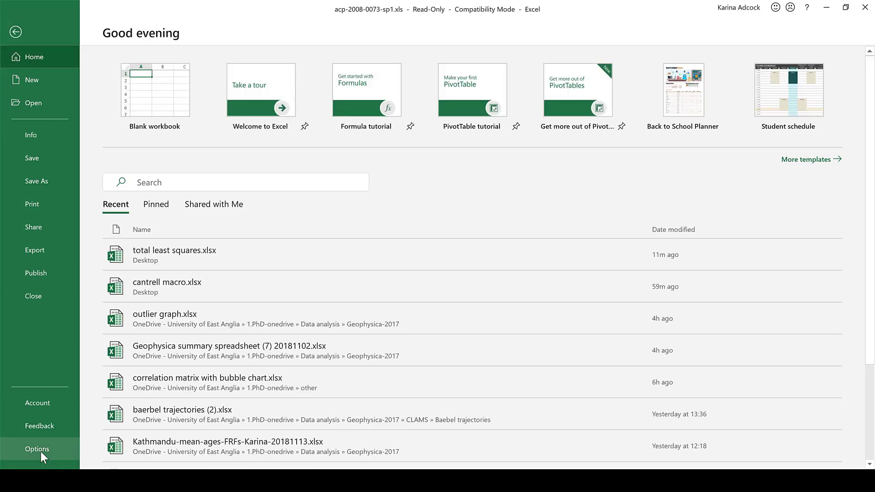
left_click(40, 450)
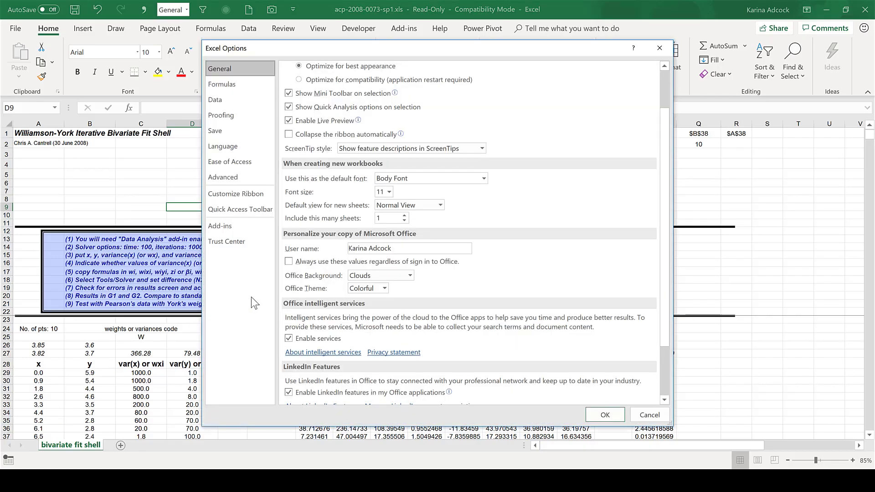
left_click(226, 226)
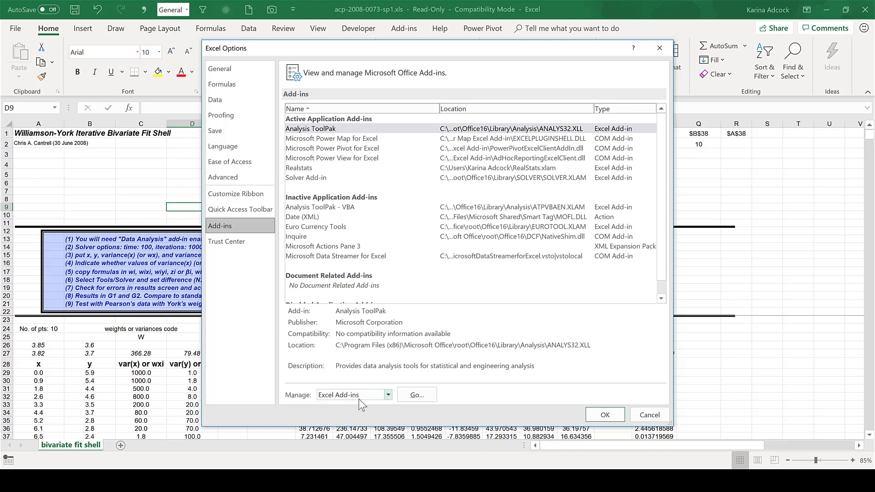
left_click(425, 397)
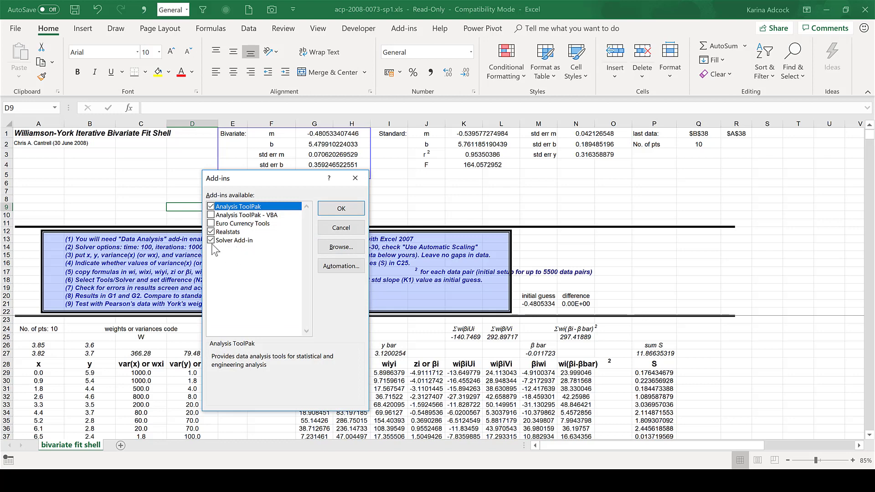
left_click(335, 214)
left_click(397, 202)
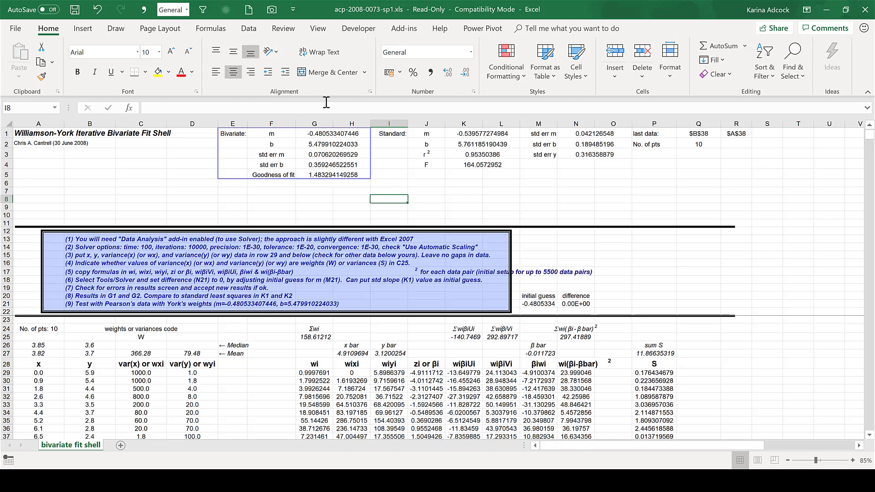
left_click(248, 31)
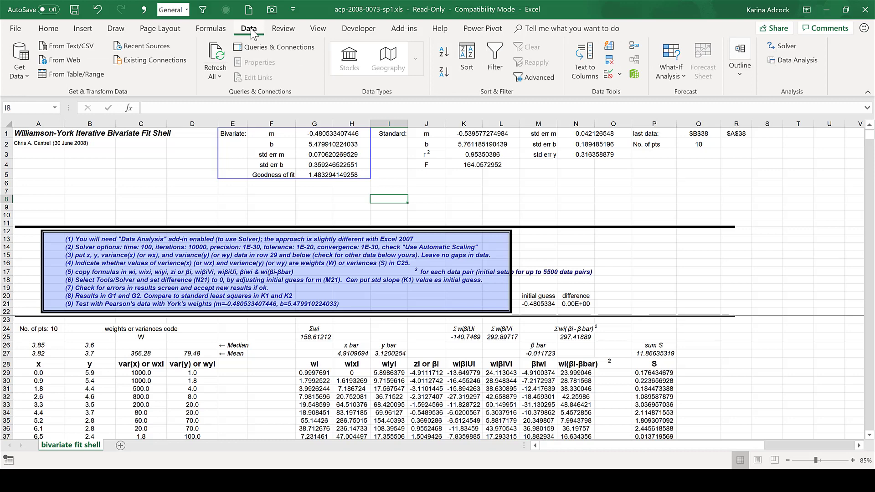
left_click(793, 49)
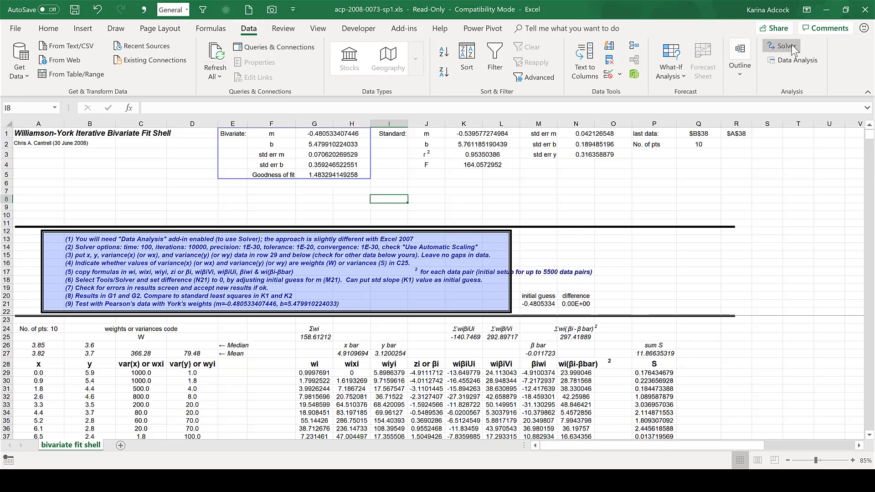
left_click(388, 209)
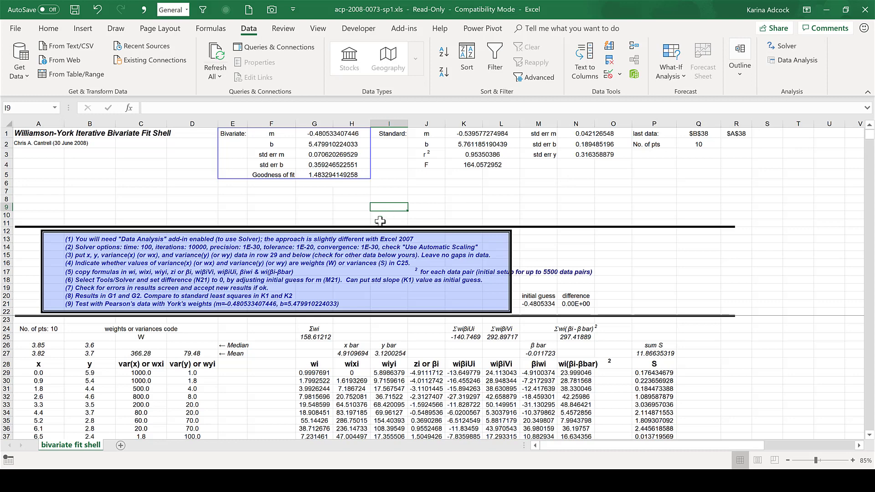
scroll(243, 296, "down", 1)
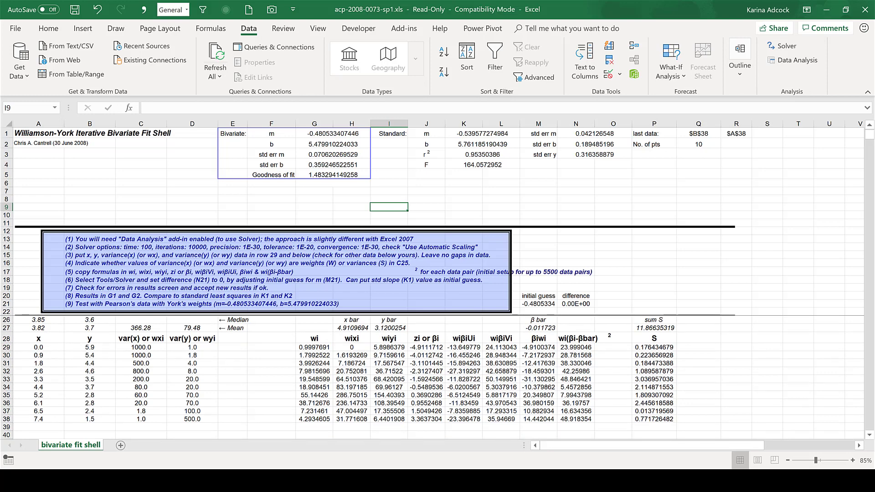
Switch to total least squares.xlsx and copy the CFC-11 and CCl4 concentration data in A3:B22
mouse_move(492, 481)
left_click(456, 437)
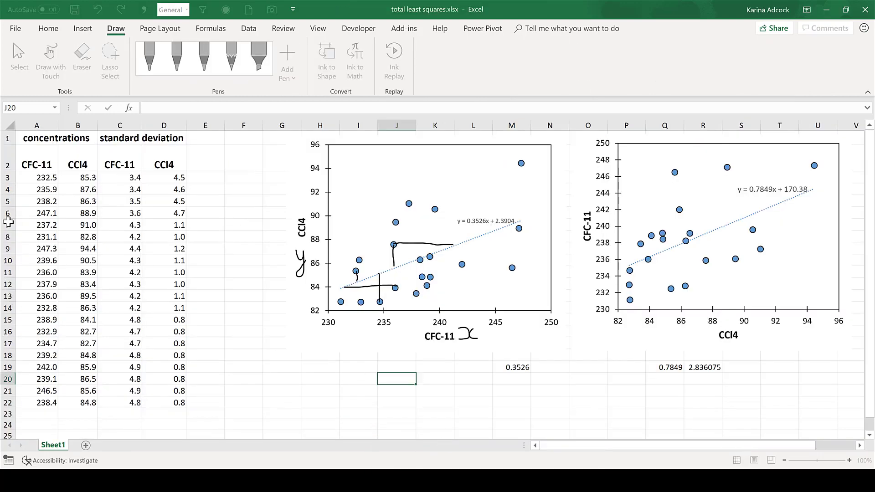
left_click_drag(46, 178, 87, 404)
right_click(70, 313)
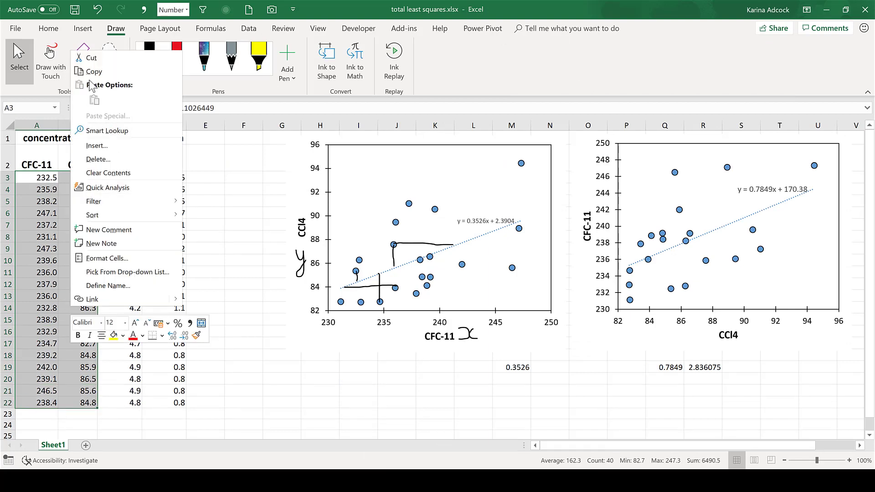
left_click(93, 72)
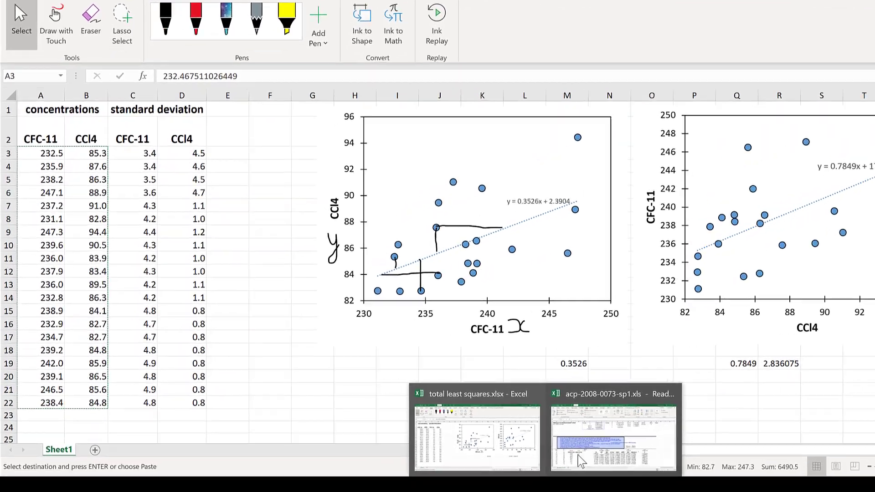
Paste the copied concentrations as values into the x and y columns of the bivariate fit shell, starting at A29
left_click(588, 421)
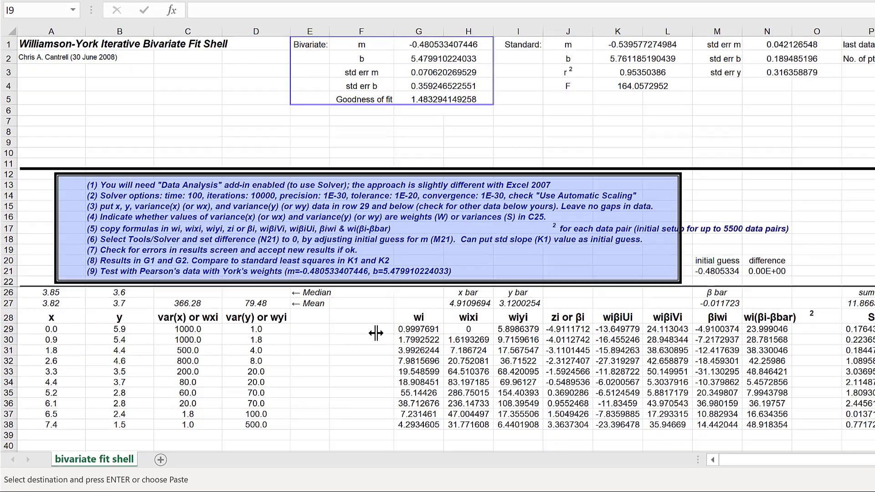
left_click(54, 329)
right_click(54, 329)
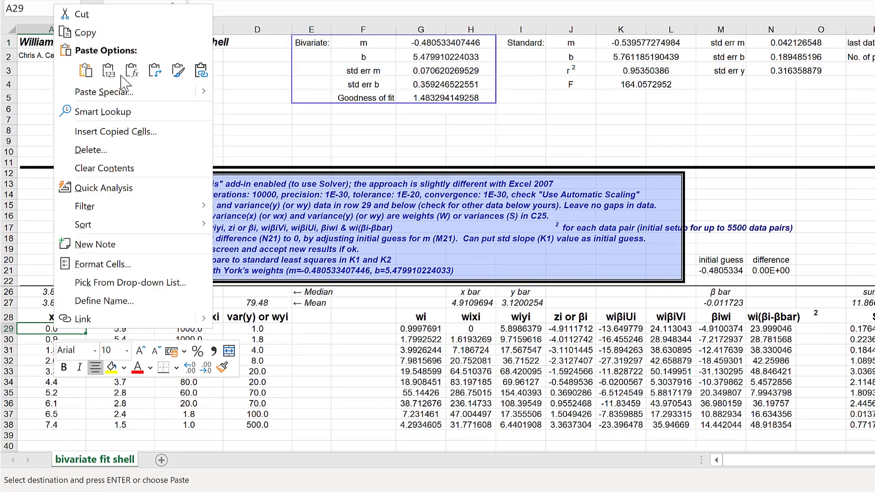
left_click(108, 71)
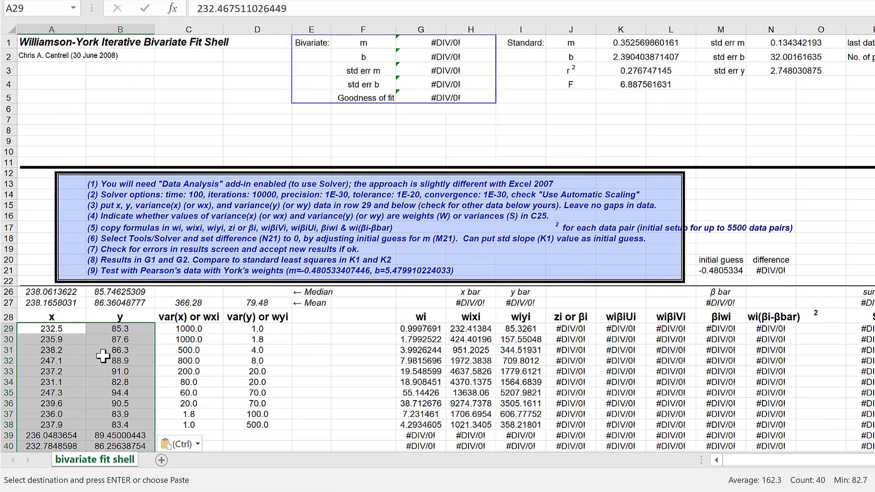
scroll(103, 356, "down", 1)
scroll(100, 350, "up", 1)
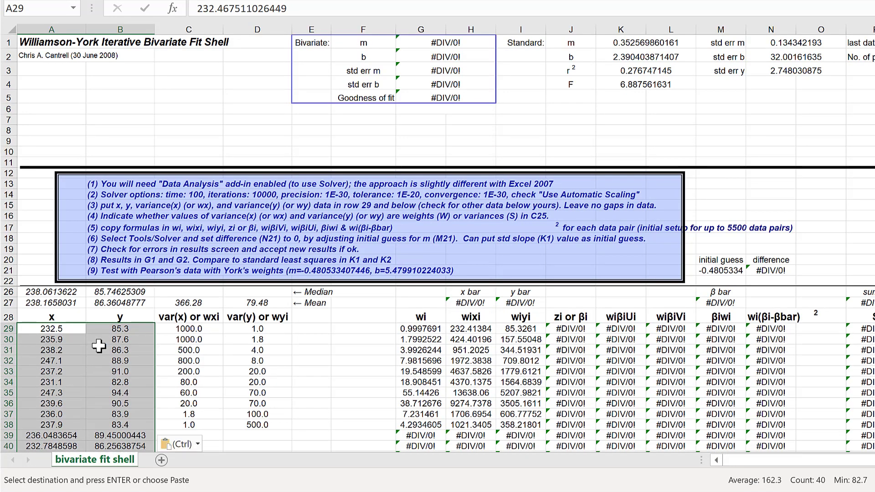
left_click(99, 347)
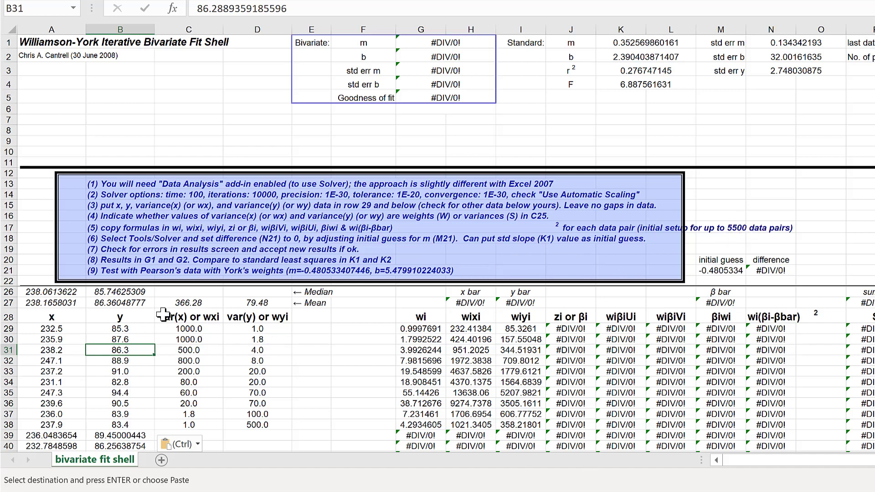
Return to total least squares.xlsx and calculate the first CFC-11 variance in E3 with =C3^2
left_click(196, 318)
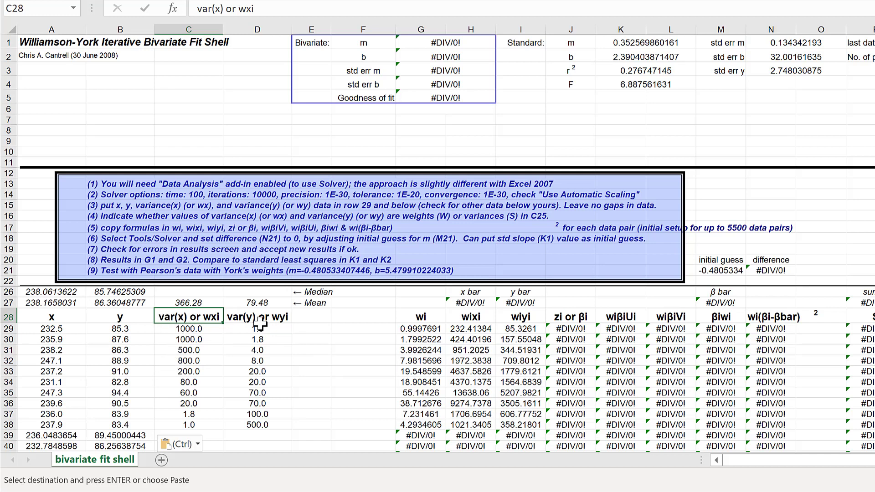
left_click(245, 317)
left_click(207, 320)
left_click(595, 439)
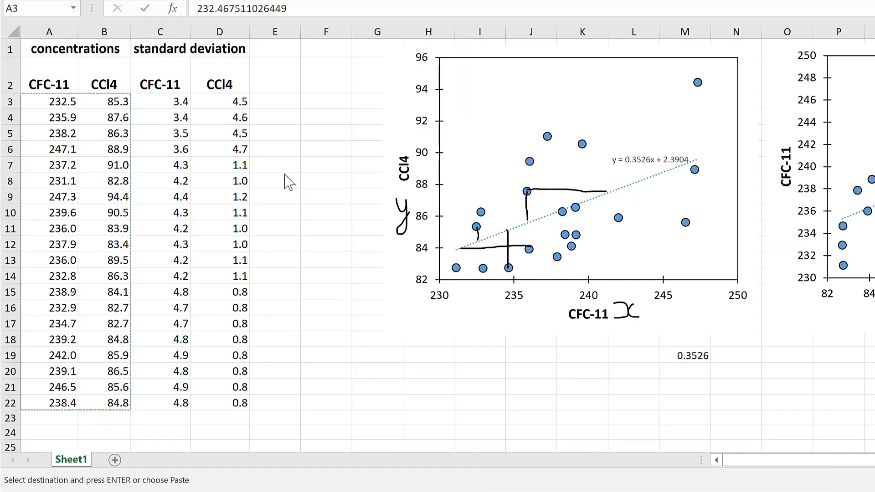
left_click(271, 96)
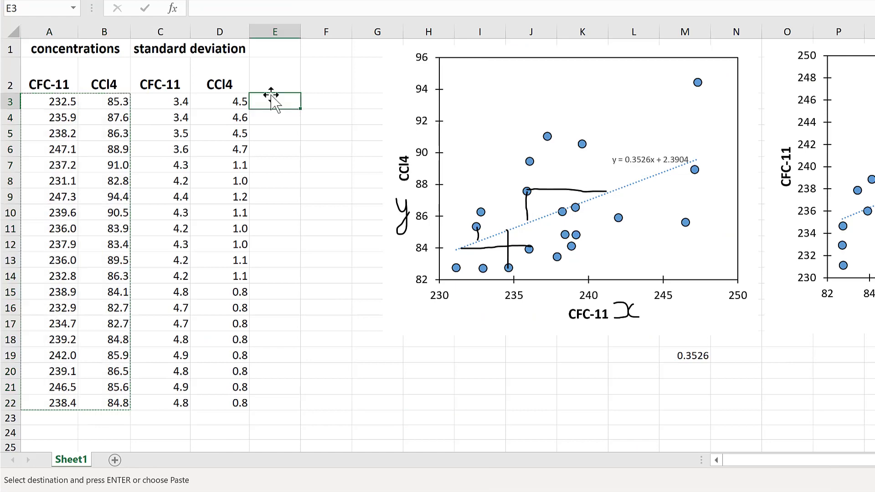
key("Escape")
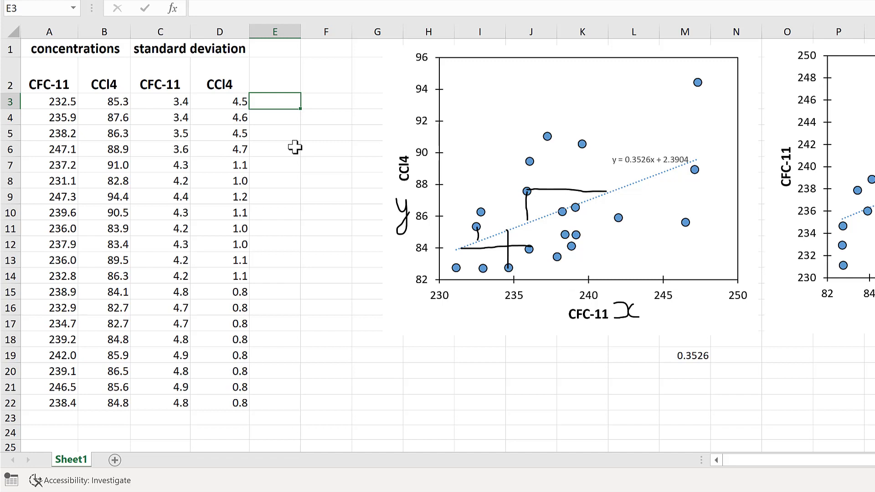
type("=")
left_click(163, 102)
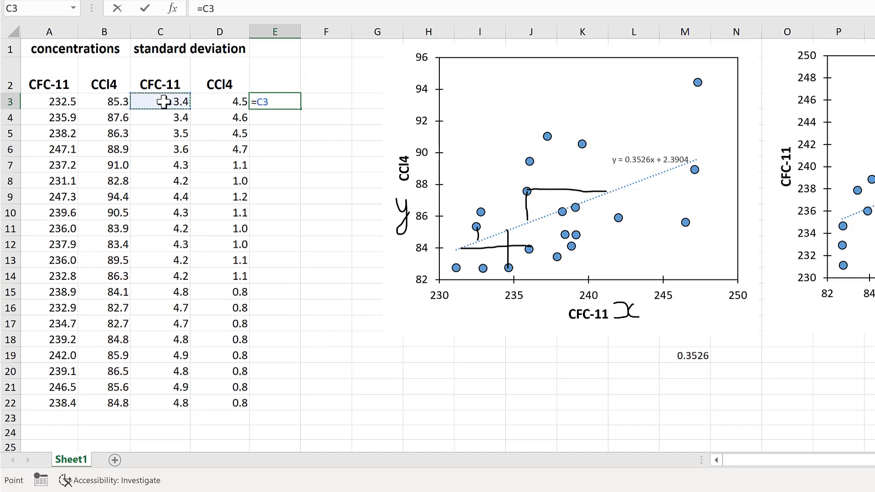
type("^2")
key("Return")
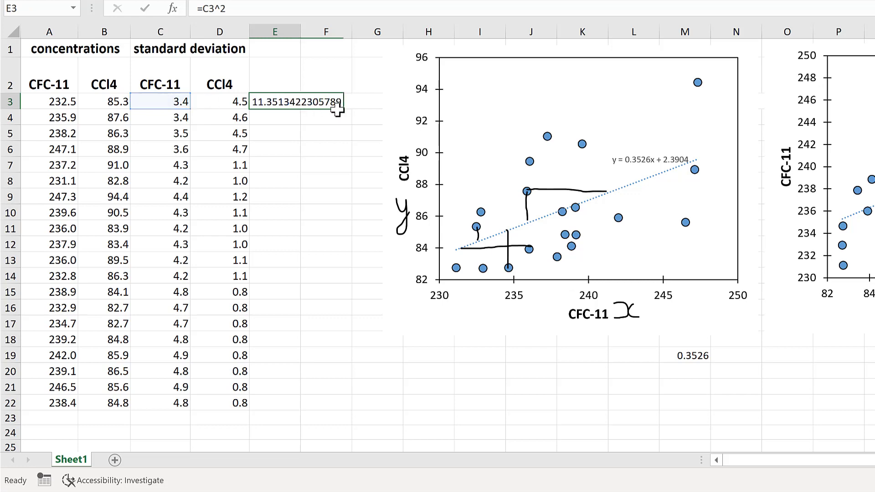
Fill the variance formula from E3 across both compounds through E3:F22 and copy the calculated variances
left_click(292, 103)
mouse_move(341, 109)
left_mouse_down()
mouse_move(396, 111)
mouse_move(379, 340)
mouse_move(365, 404)
left_mouse_up()
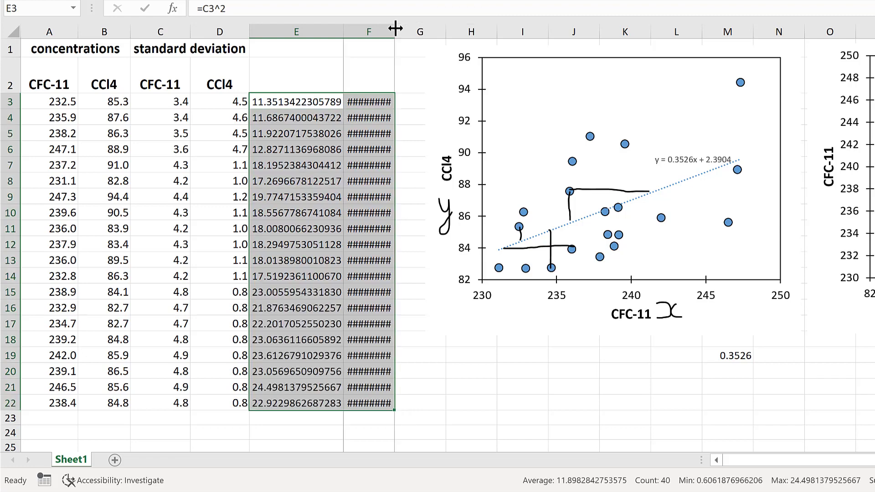
double_click(395, 29)
right_click(368, 164)
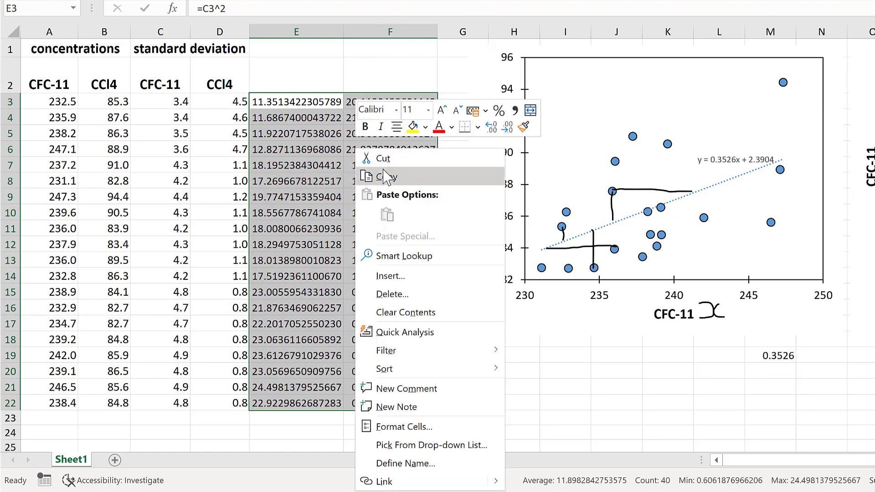
left_click(369, 177)
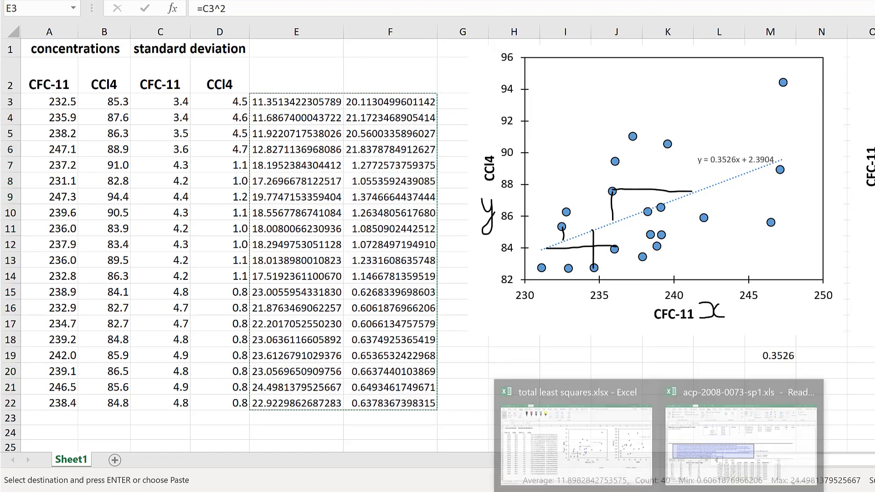
Switch to acp-2008-0073-sp1.xls and paste the variances as values into the var(x) and var(y) columns, starting at C29
left_click(741, 431)
left_click(186, 327)
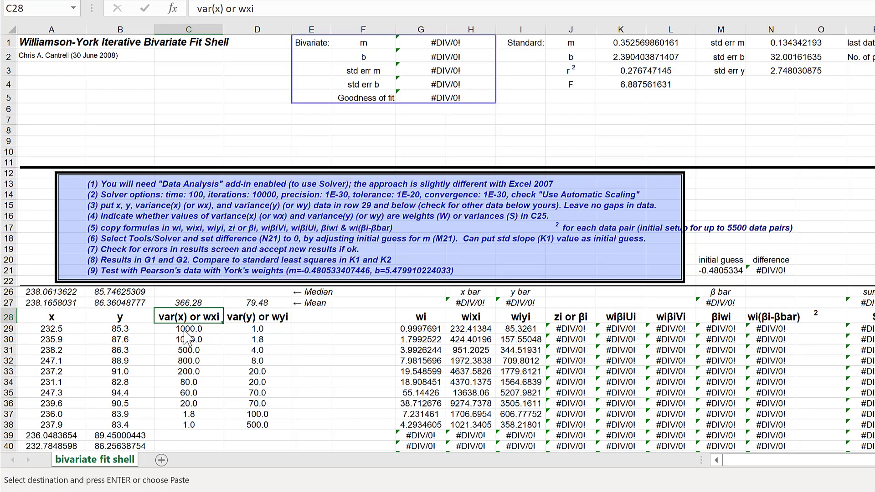
right_click(182, 329)
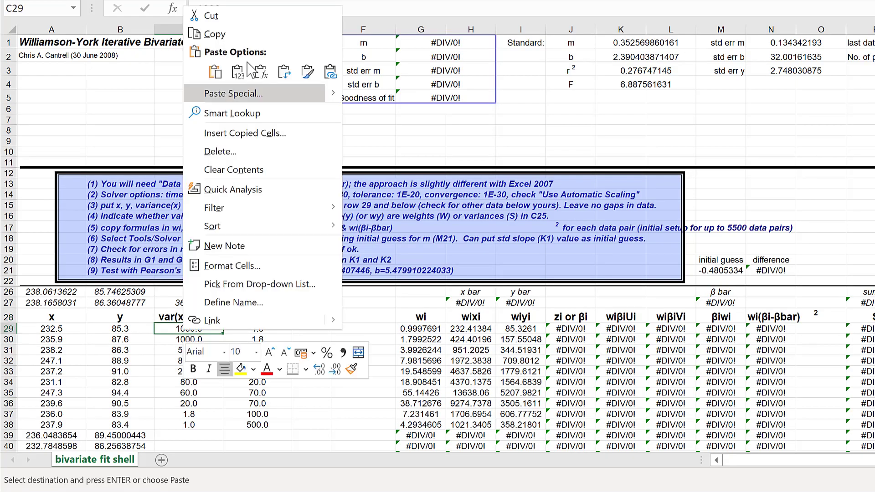
left_click(231, 91)
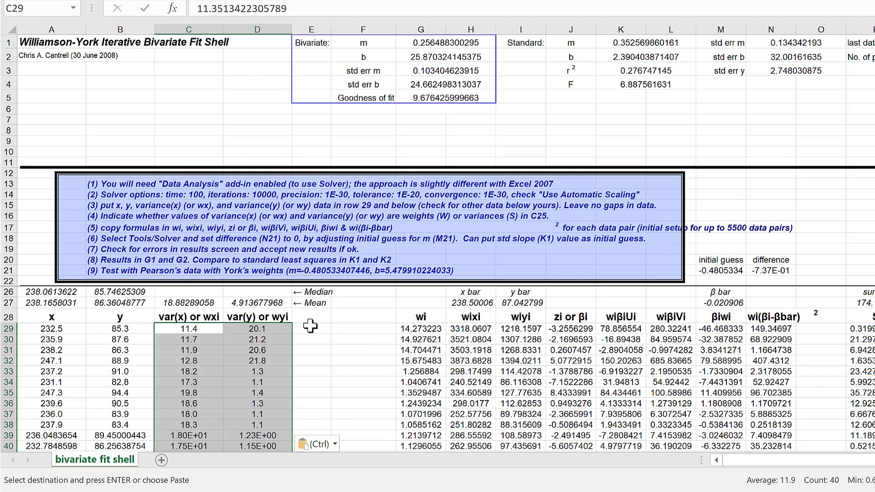
left_click(310, 326)
Set the weights or variances code in C25 to S
scroll(80, 313, "up", 1)
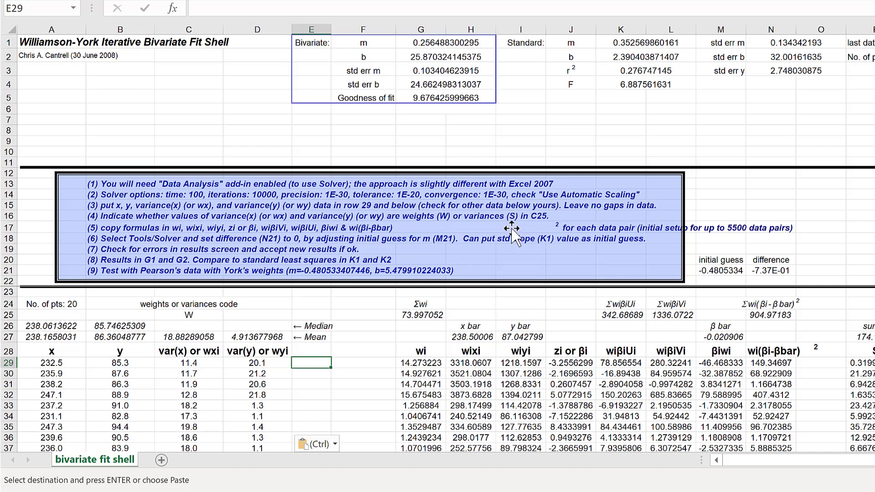
left_click(190, 316)
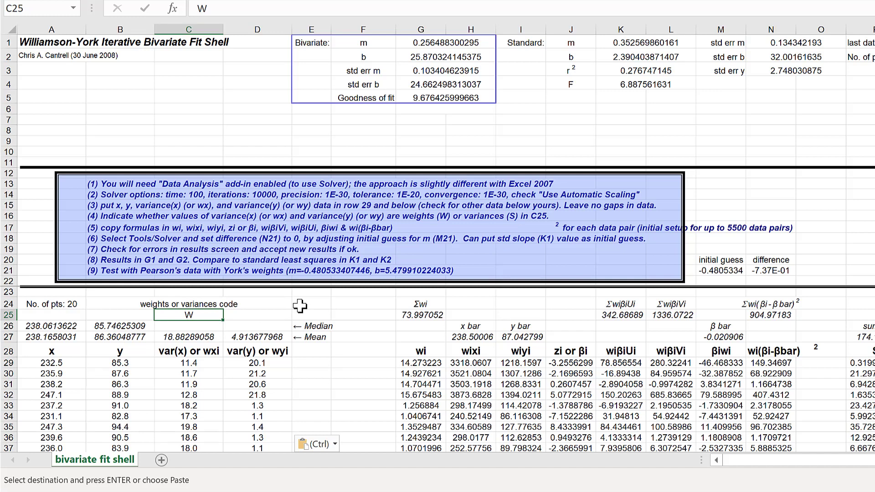
type("S")
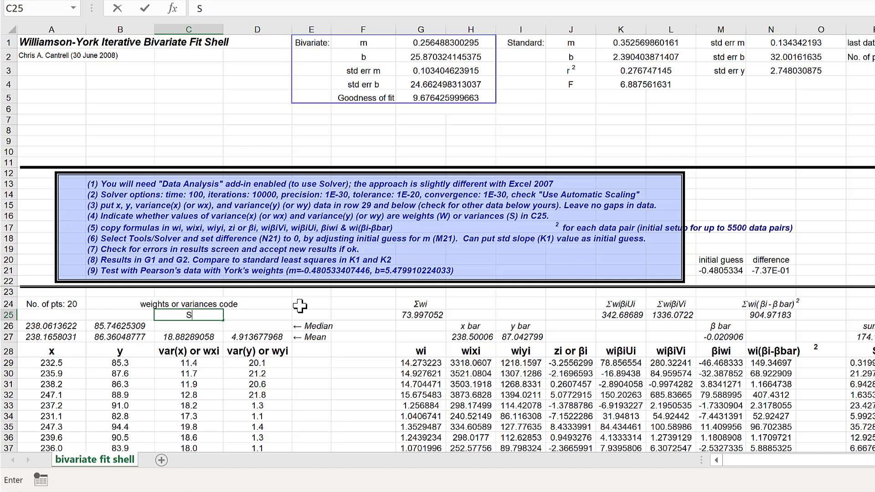
key("Return")
left_click(344, 383)
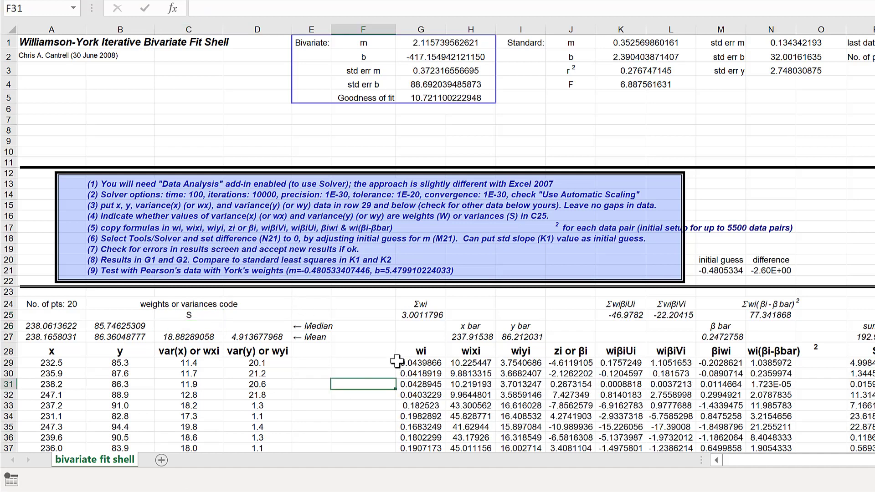
Review the row 29 formulas from the wi column across to the S column
left_click(420, 362)
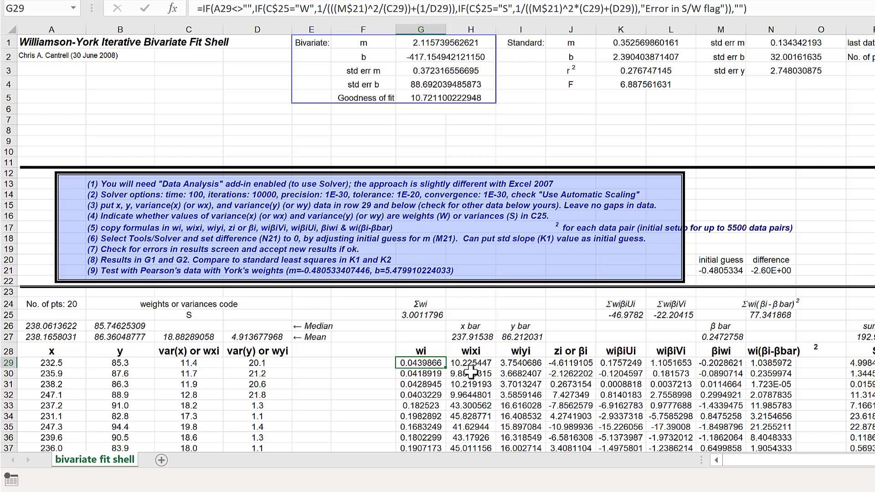
key("Right")
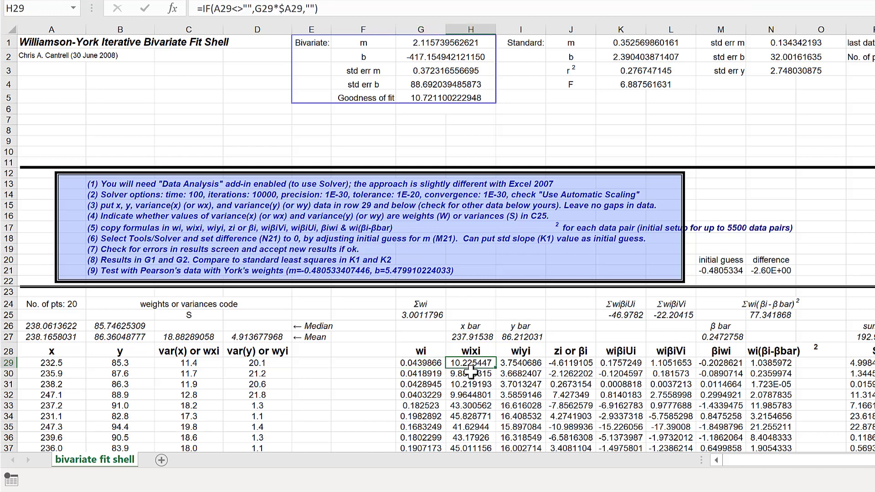
key("Right")
key("Right")
key("Right")
key("Right")
key("Right")
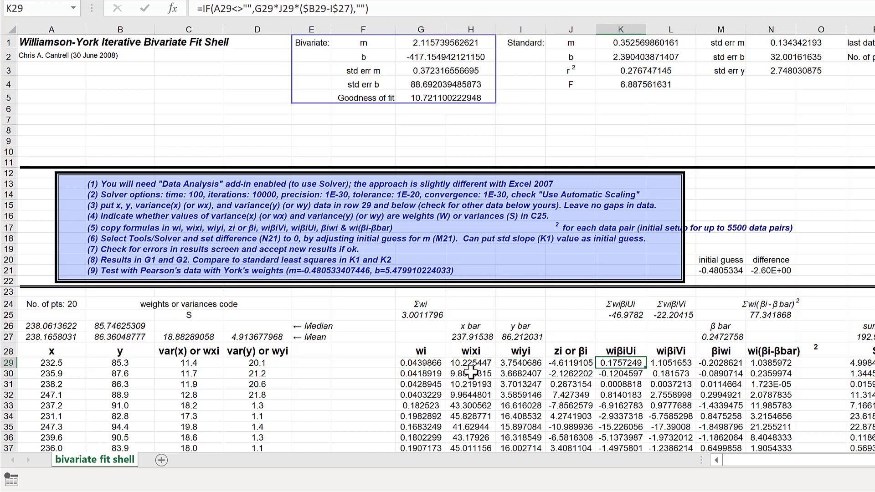
key("Right")
key("Right")
key("Right")
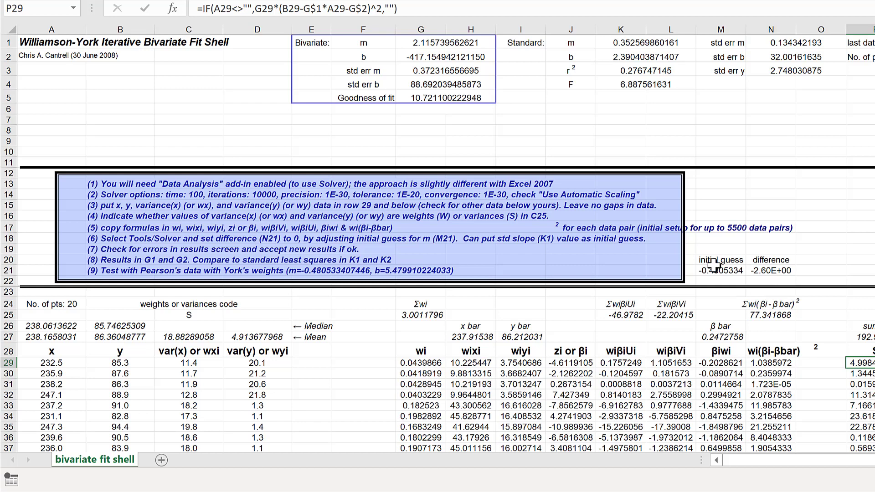
Copy the standard m and b results with their labels and paste their values into total least squares.xlsx at H19
left_click(736, 270)
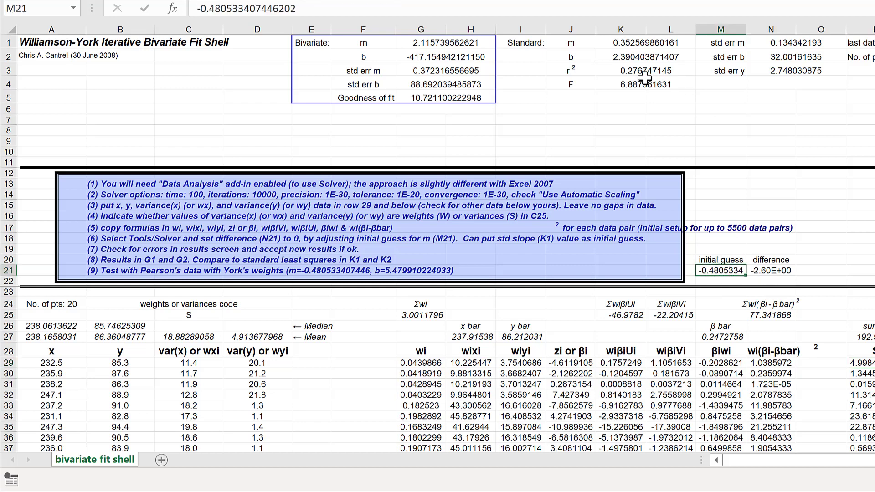
left_click(624, 43)
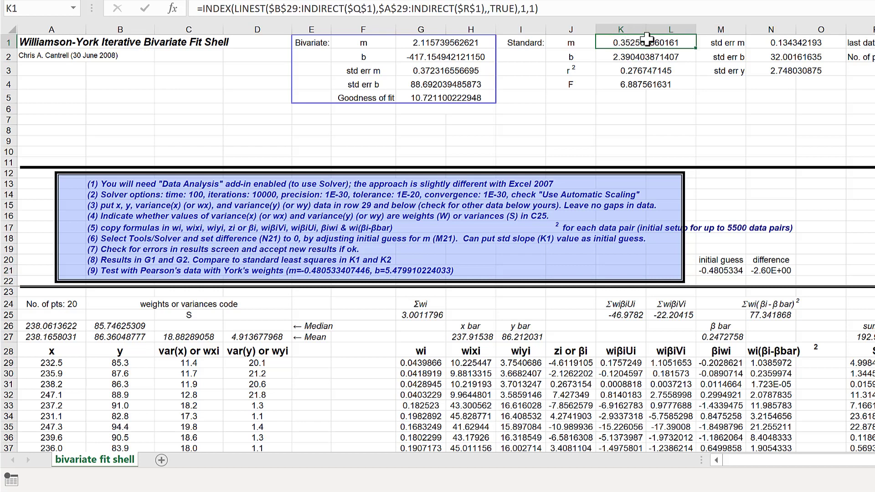
left_click_drag(525, 41, 644, 54)
right_click(645, 54)
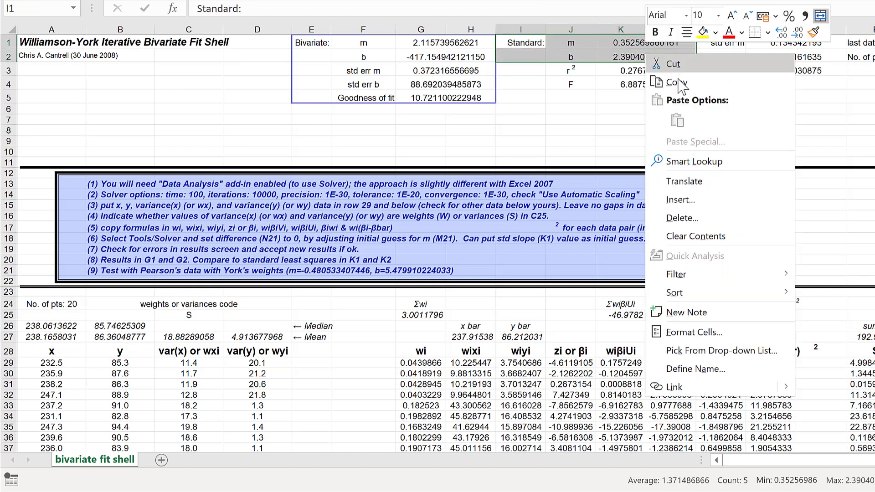
left_click(669, 83)
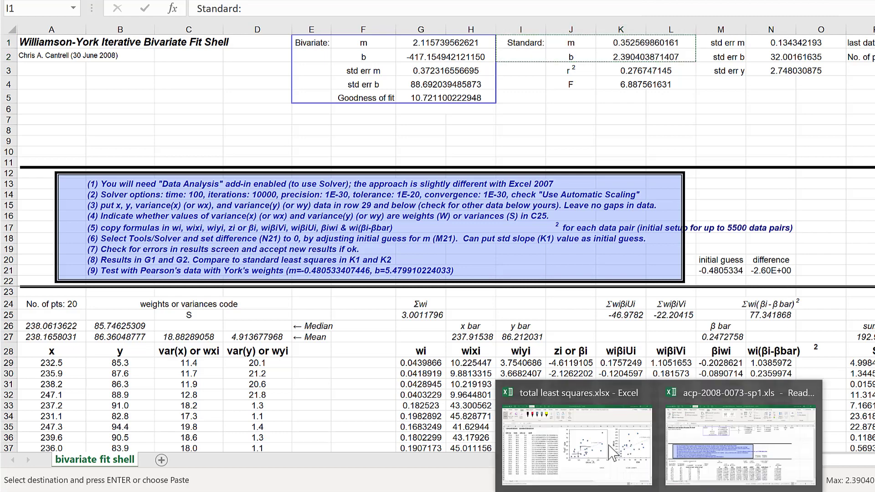
mouse_move(609, 437)
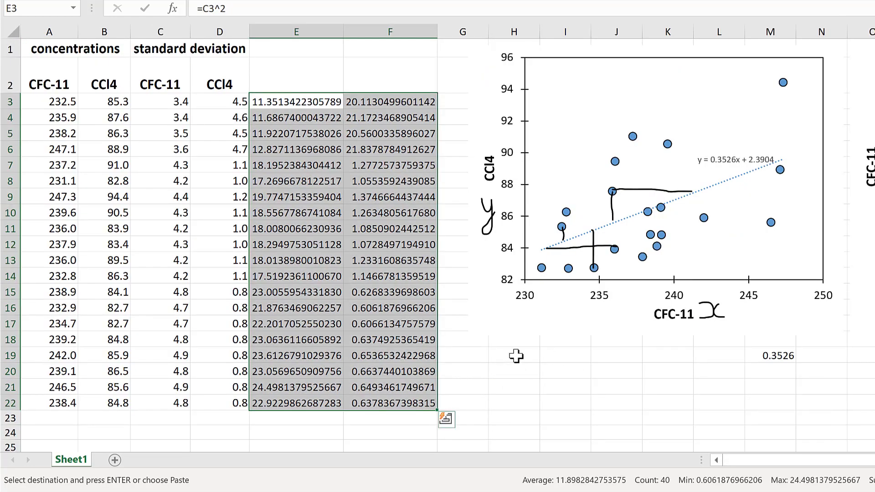
right_click(516, 355)
left_click(586, 85)
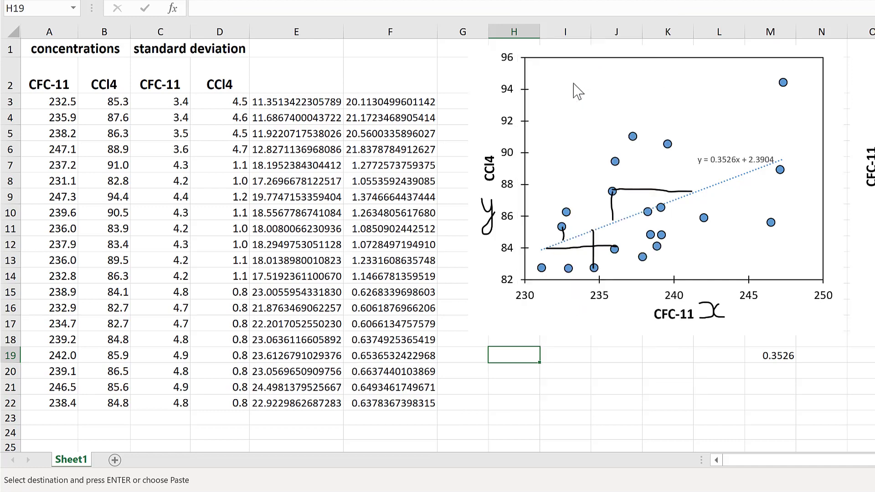
Format the standard slope and intercept in J19:J20 to four decimals for comparison with the CCl4 versus CFC-11 trendline equation
left_click_drag(618, 355, 618, 371)
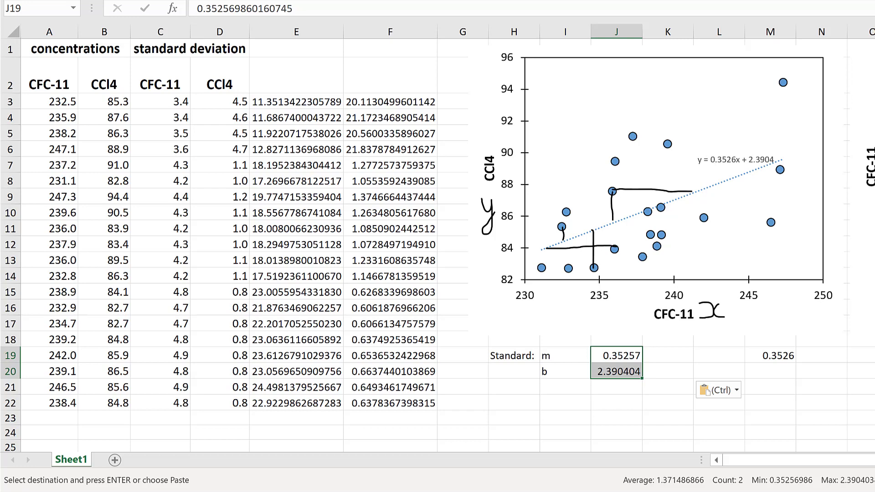
key("Return")
key("Right")
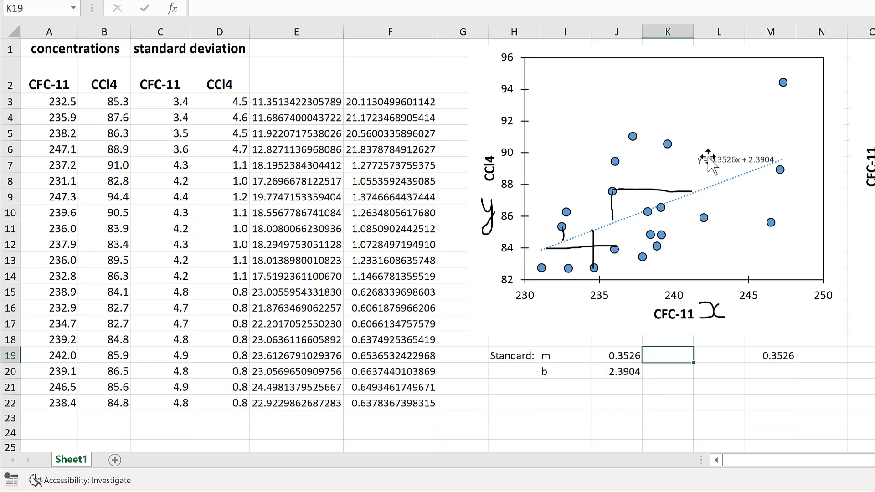
left_click(622, 367)
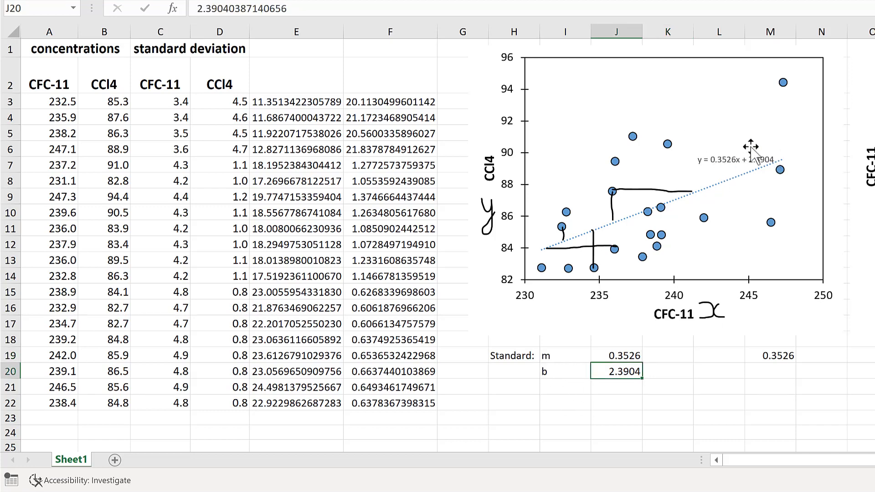
Enter the line equation "y = mx + b" in I21, below the b label
left_click(574, 388)
type("y = mx + b")
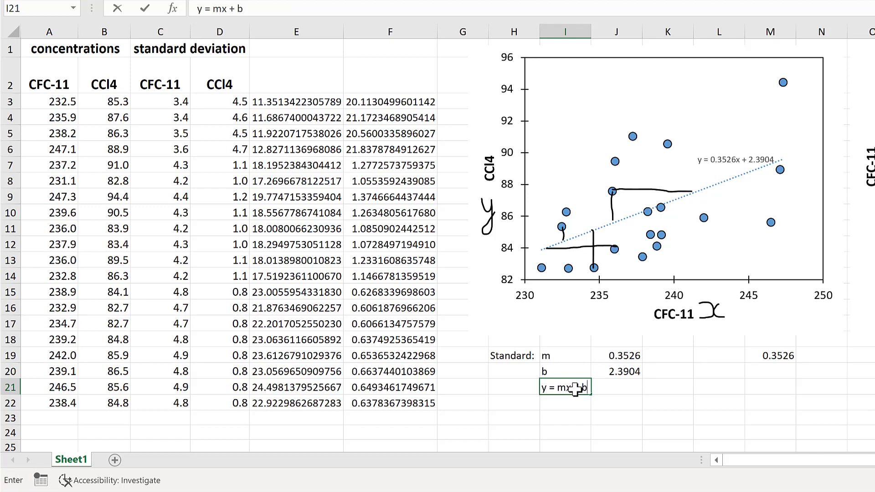
key("Return")
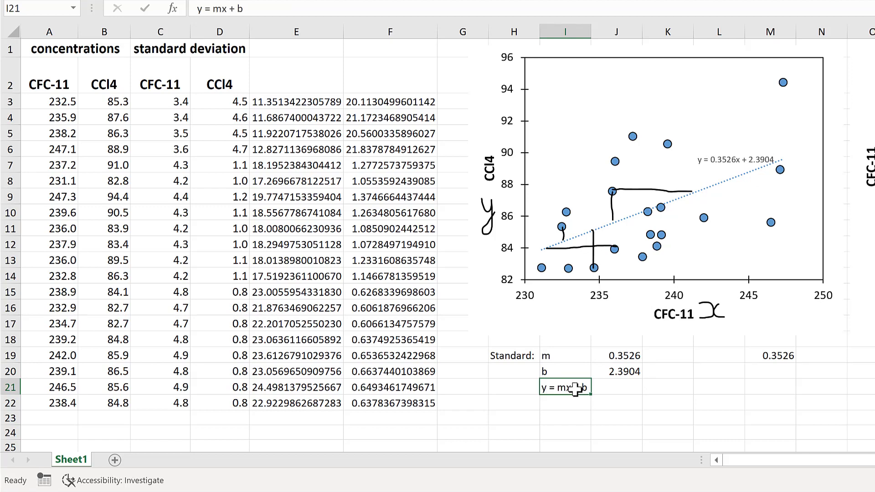
left_click(656, 401)
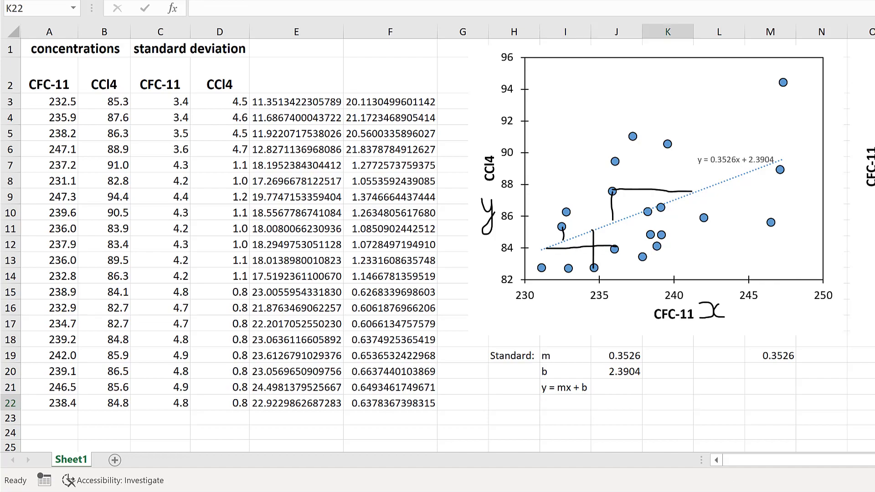
Return to acp-2008-0073-sp1.xls and set the initial guess in M21 to the standard slope from K1, about 0.3525698
mouse_move(660, 490)
left_click(738, 455)
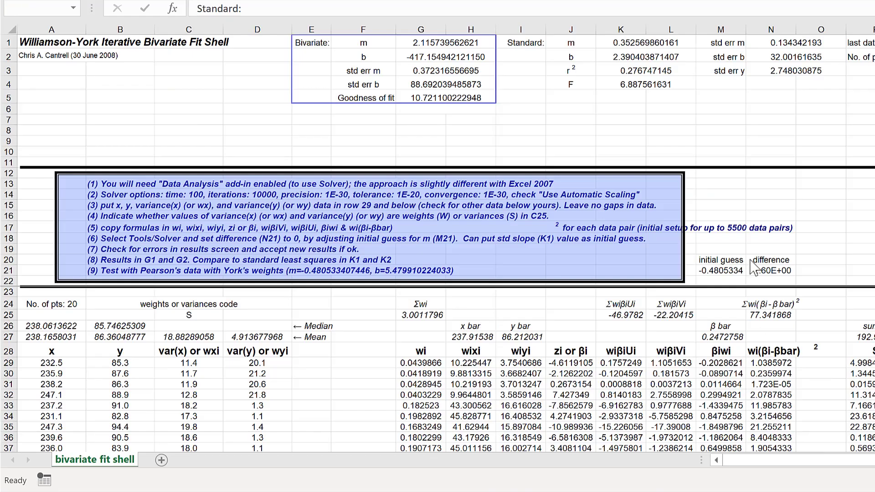
left_click(726, 271)
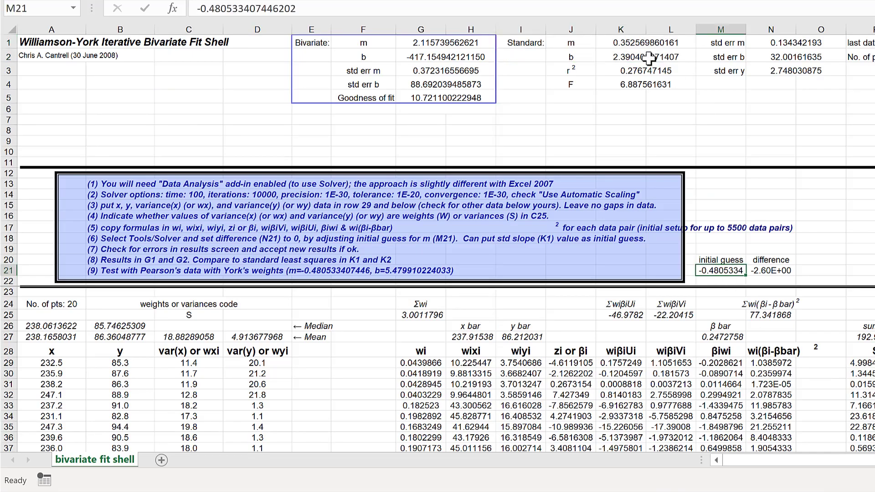
left_click(639, 43)
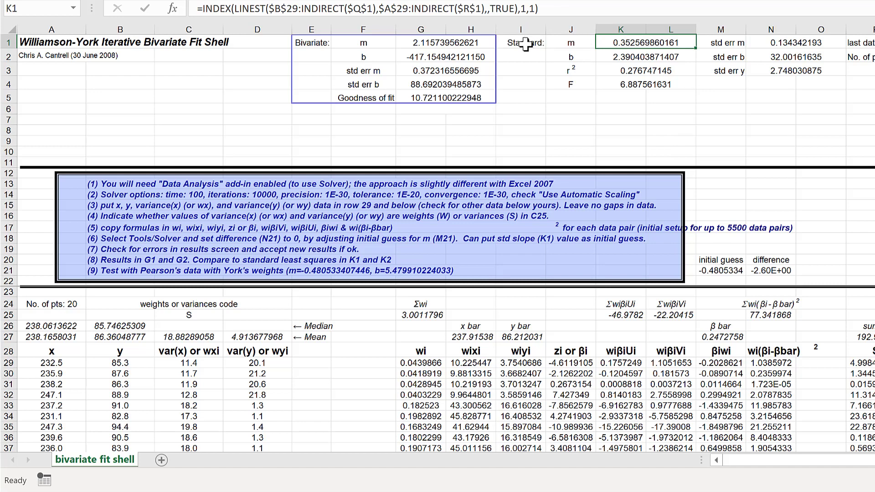
left_click(729, 270)
type("0.35")
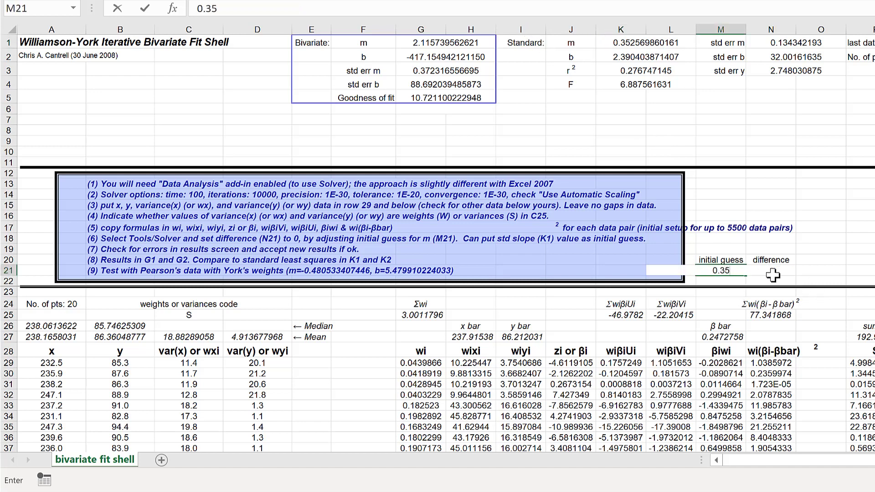
type("25698")
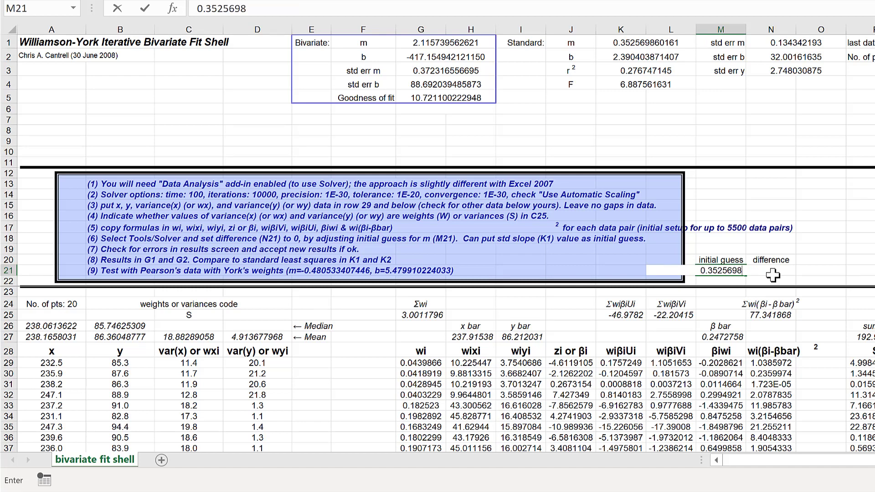
type("0161")
key("Return")
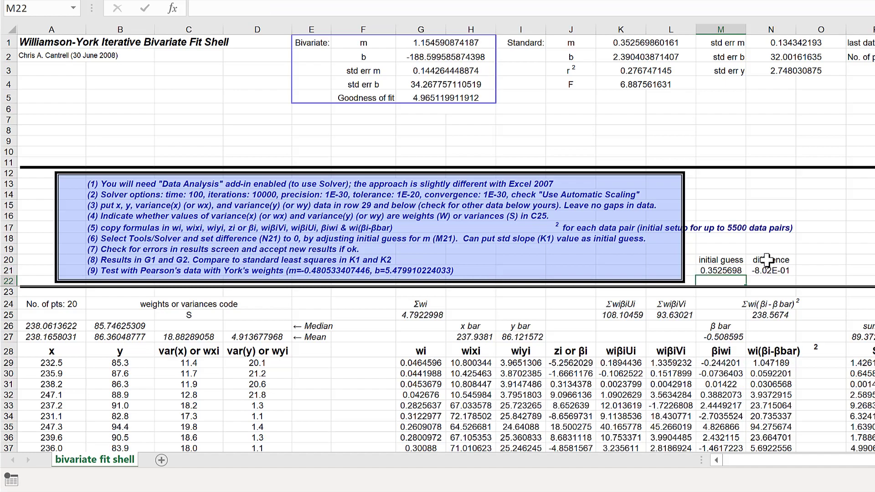
Open Solver with the difference in N21 as the objective, a target value of 0, and M21 as the variable cell
left_click(757, 119)
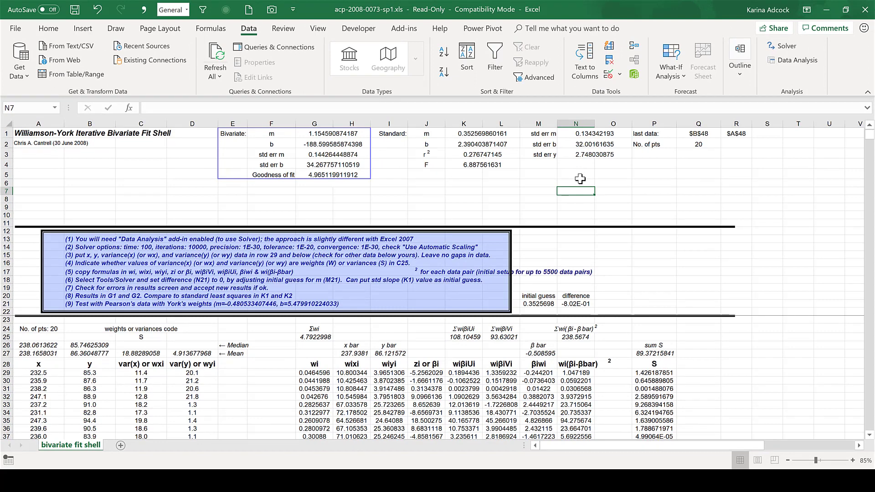
left_click(779, 46)
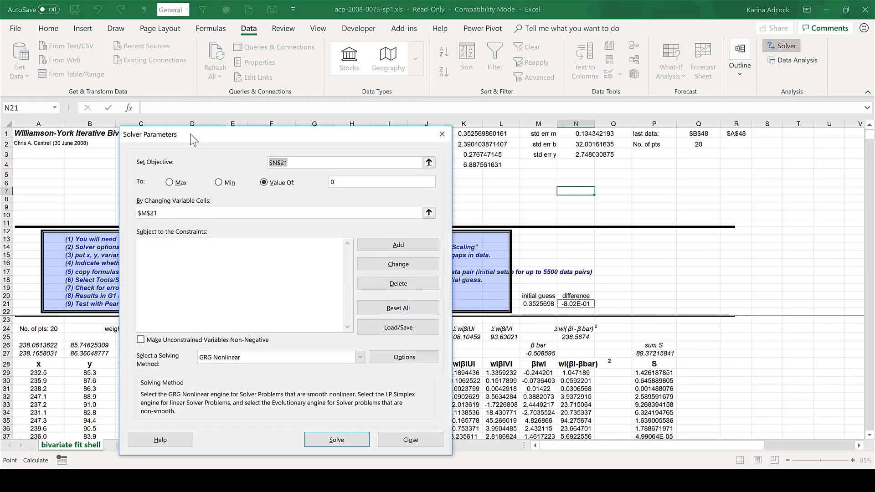
left_click_drag(253, 141, 248, 136)
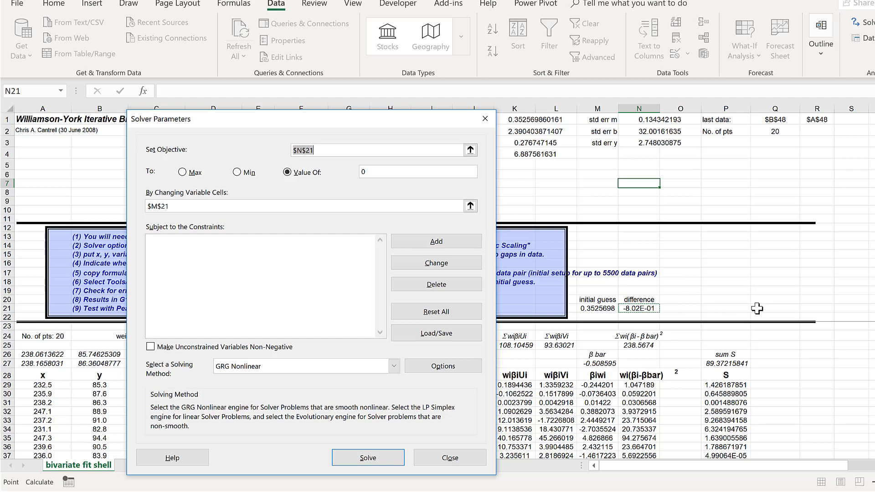
Set Solver's constraint precision and convergence to 1E-30 in its options, following the sheet's instructions, and accept them
left_click(433, 368)
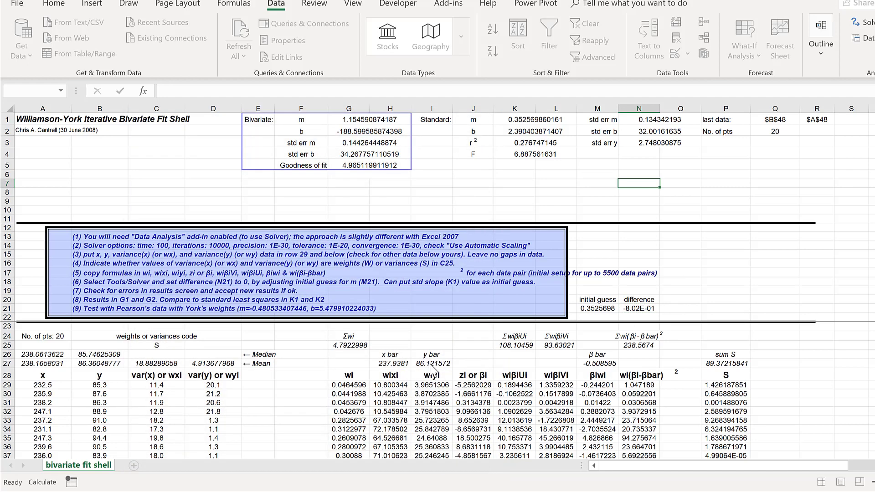
left_click_drag(458, 61, 676, 107)
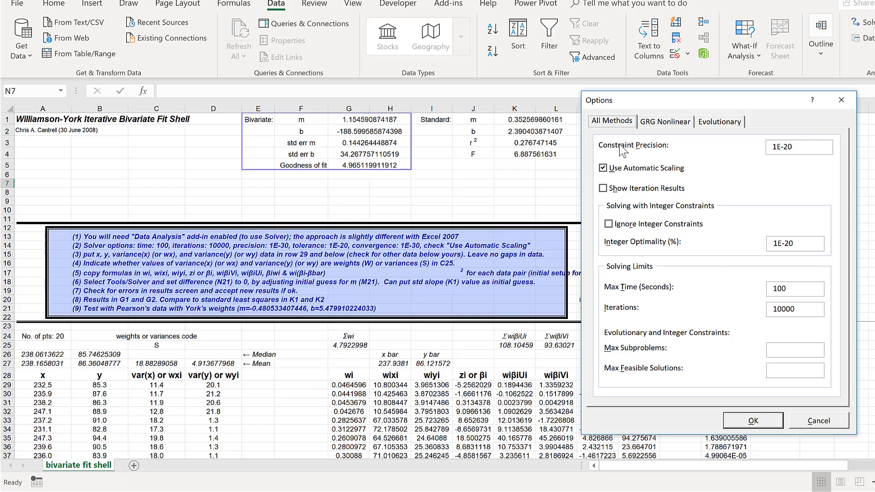
left_click(783, 148)
left_click(655, 122)
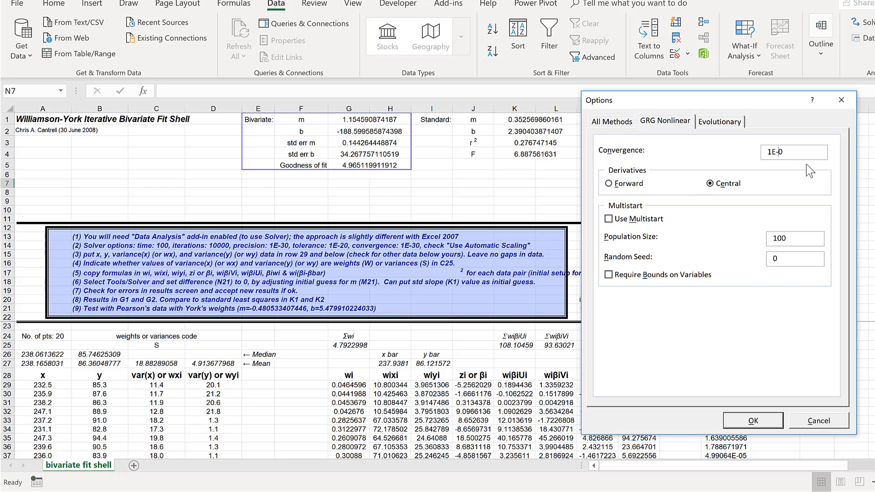
left_click(729, 121)
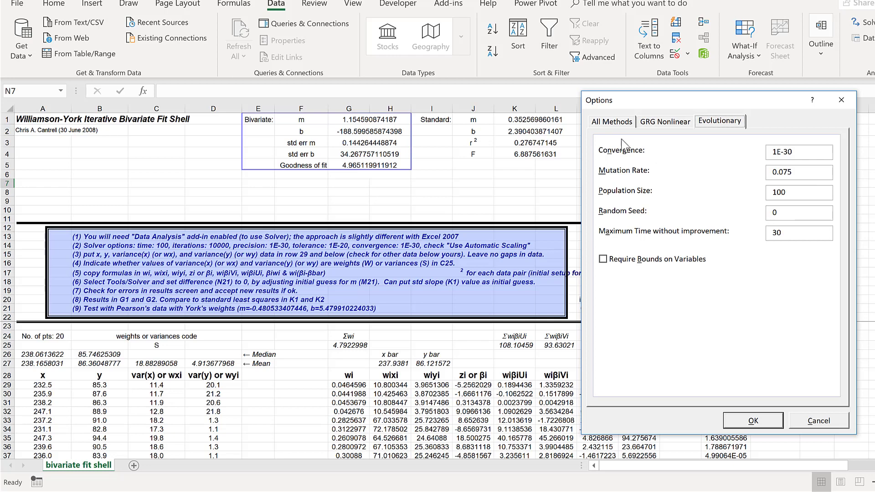
left_click(611, 122)
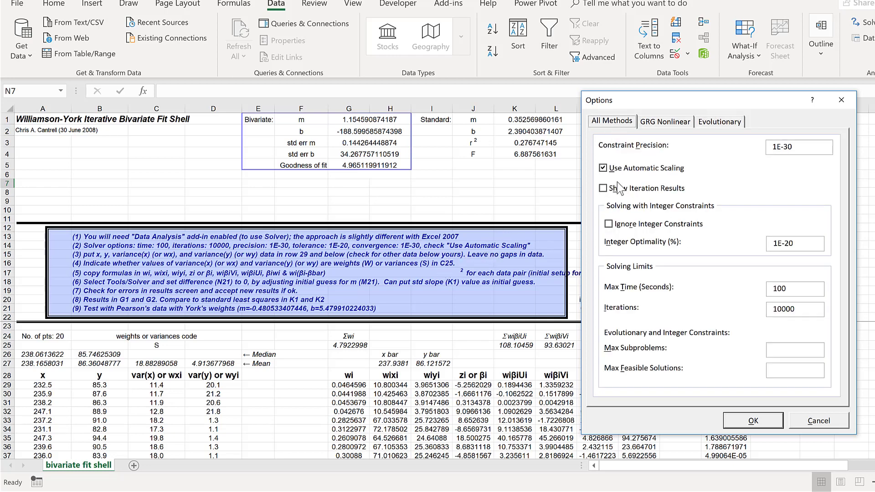
left_click(742, 421)
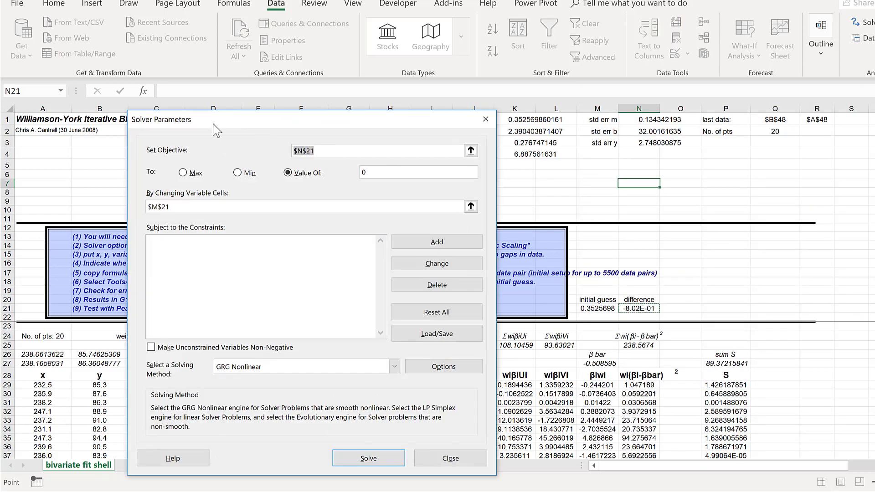
Solve for the bivariate slope and keep the Solver solution
left_click_drag(214, 126, 225, 76)
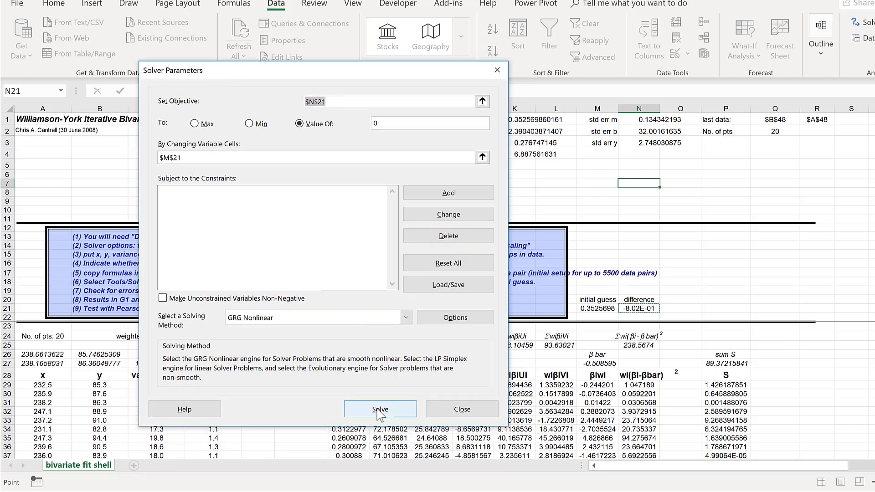
left_click(378, 410)
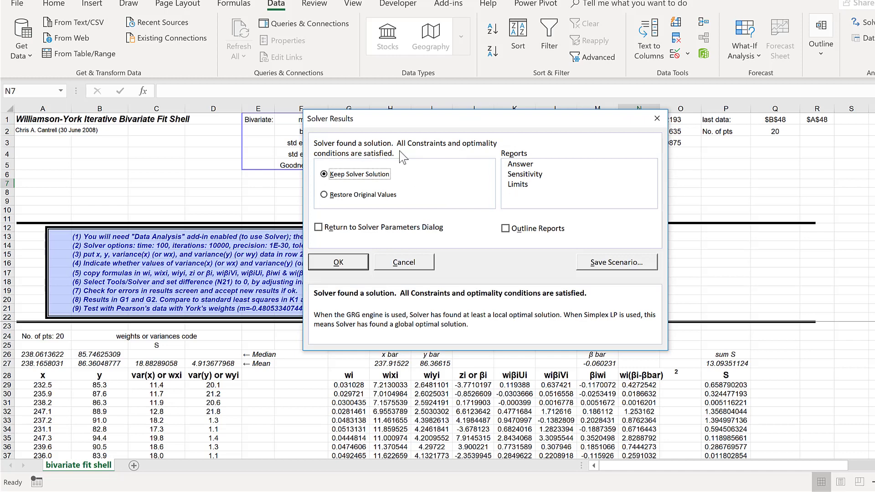
left_click(338, 263)
left_click(343, 192)
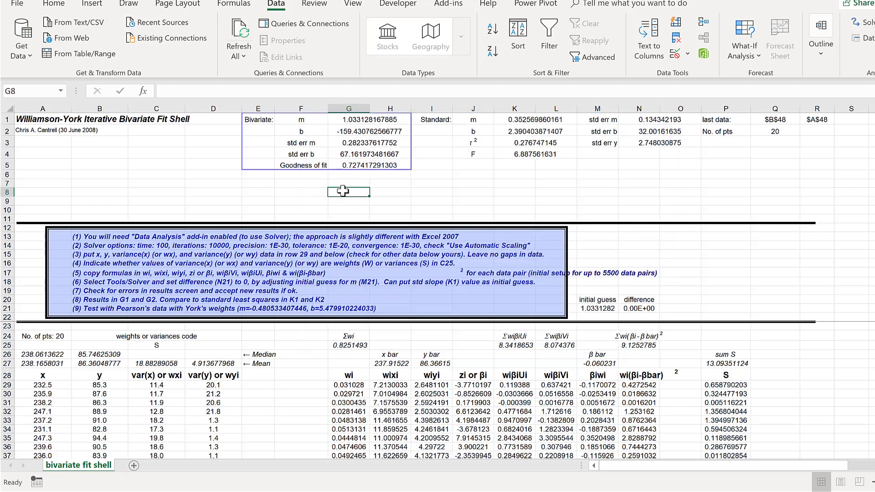
Copy the bivariate m and b results with their labels from E1:H2 and paste their values into total least squares.xlsx at H22
left_click_drag(308, 117, 369, 131)
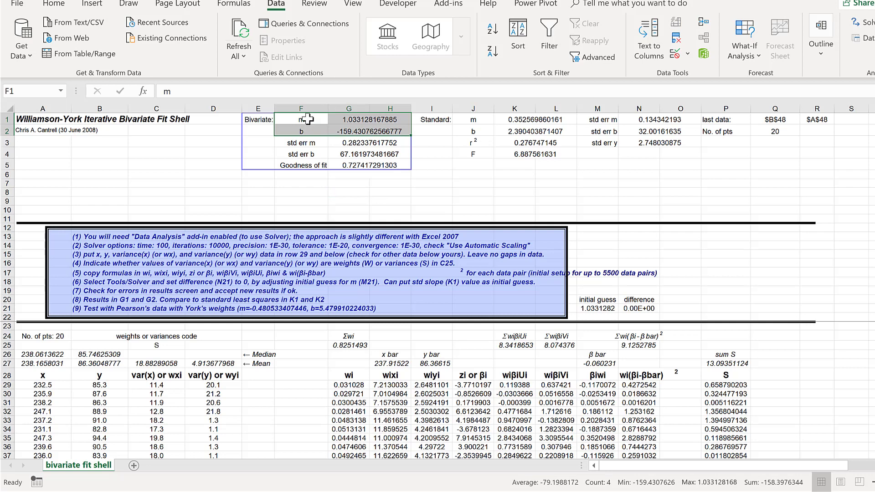
left_click(310, 196)
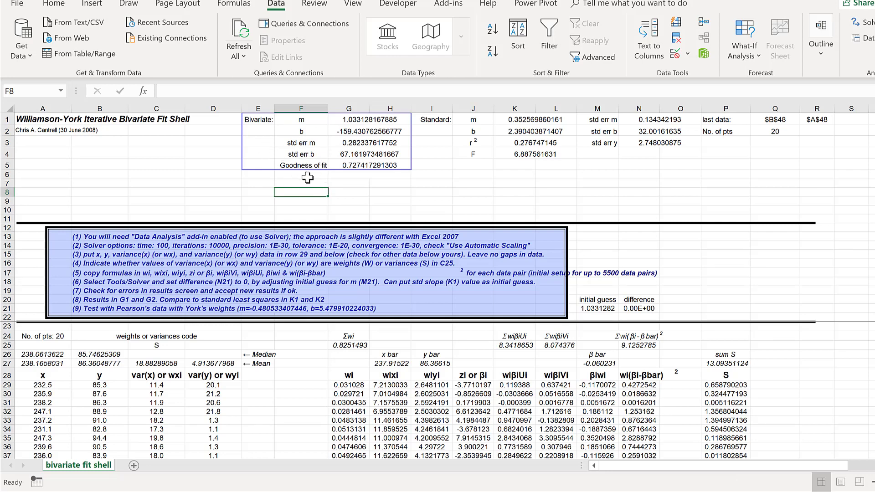
left_click_drag(257, 120, 343, 130)
right_click(332, 124)
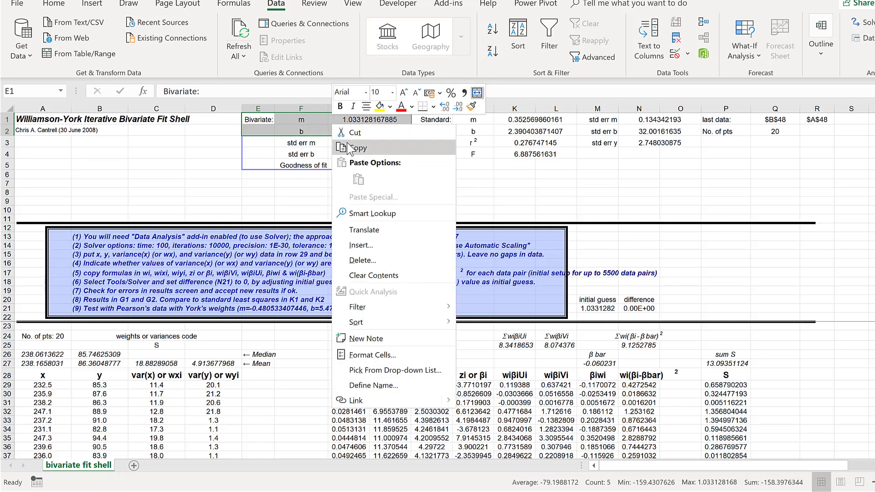
left_click(350, 140)
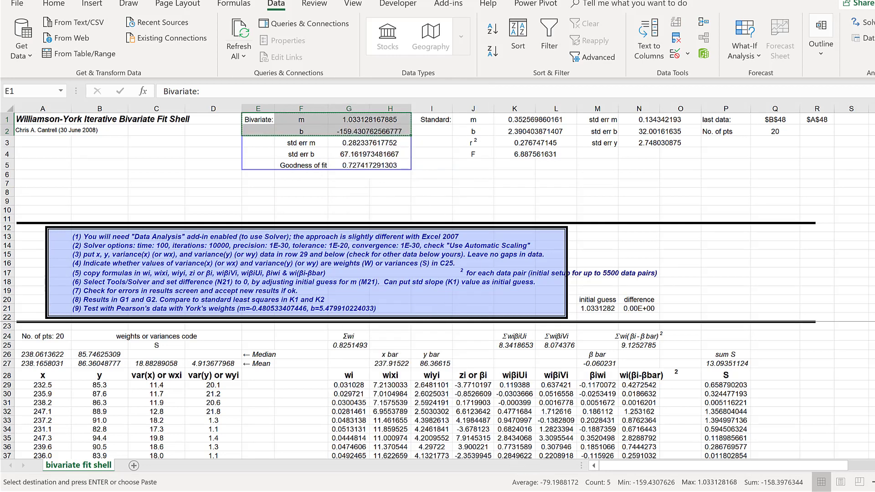
mouse_move(546, 491)
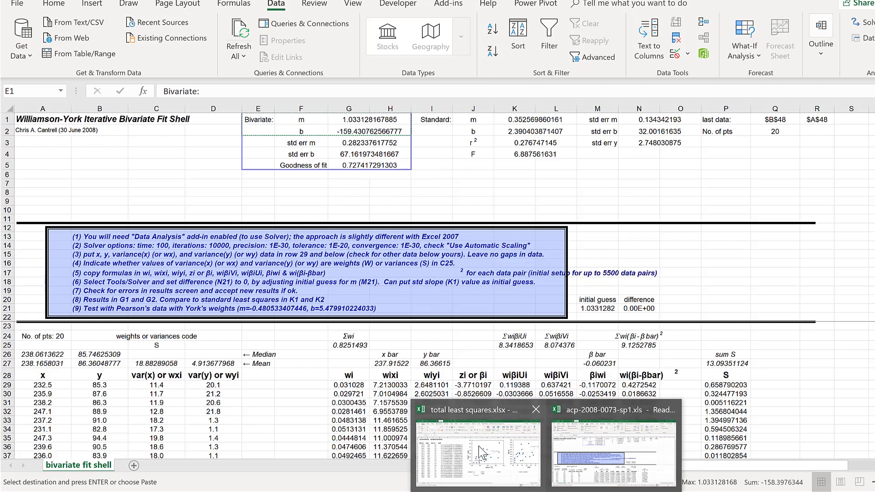
left_click(511, 440)
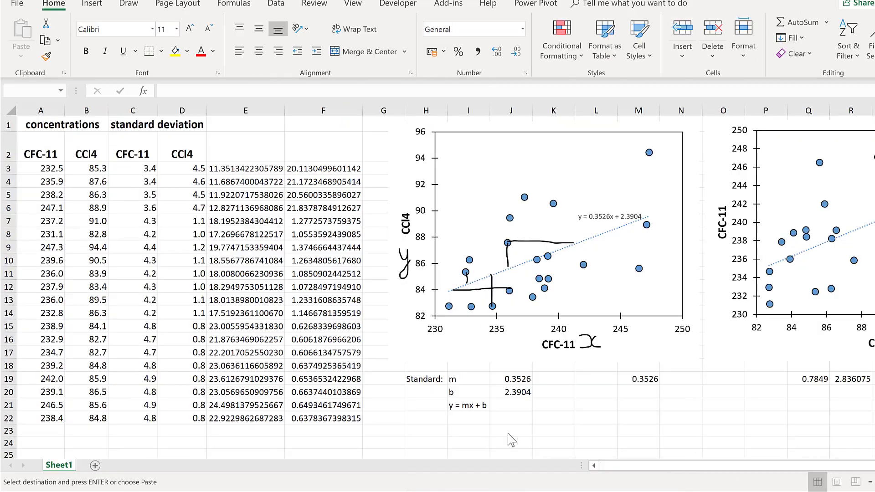
left_click(467, 418)
right_click(467, 418)
left_click(421, 416)
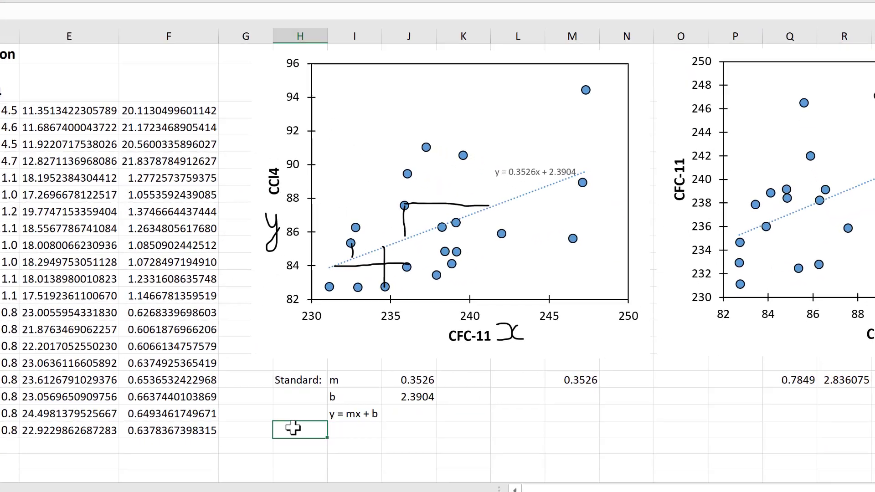
right_click(293, 428)
left_click(455, 133)
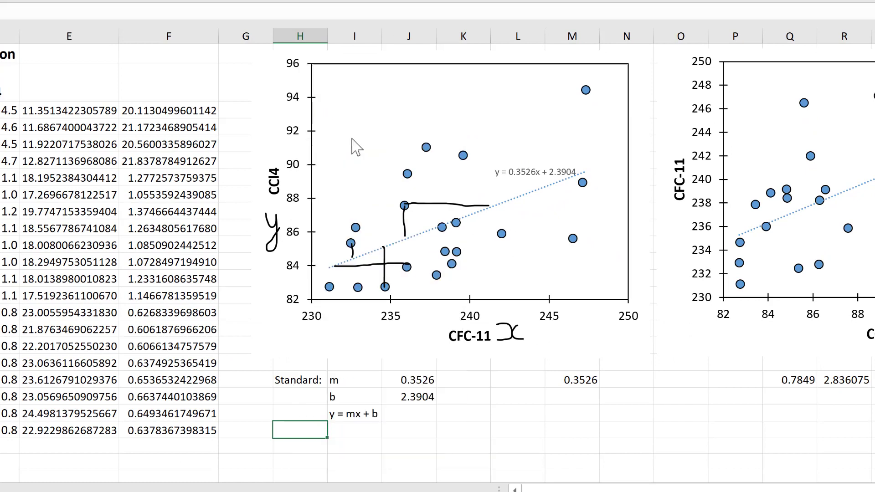
Enter the x values 232 and 245 in L22 and L23 for the bivariate fit line
left_click(515, 431)
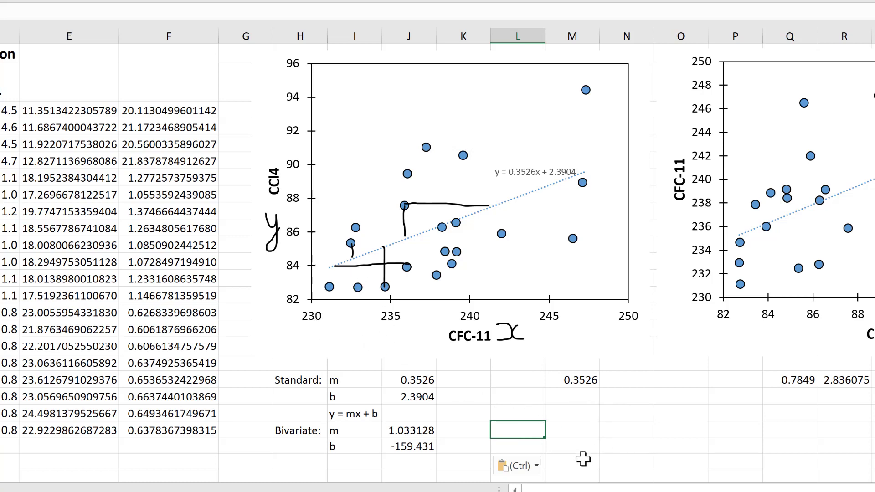
key("F2")
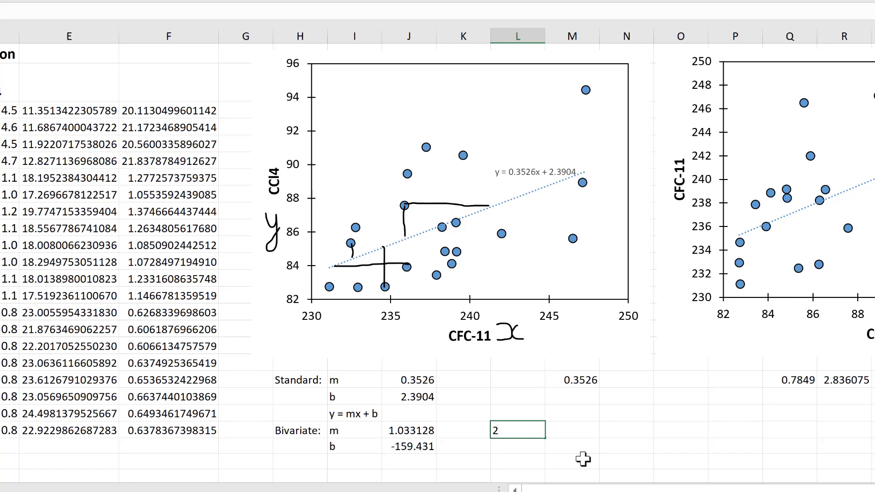
key("Return")
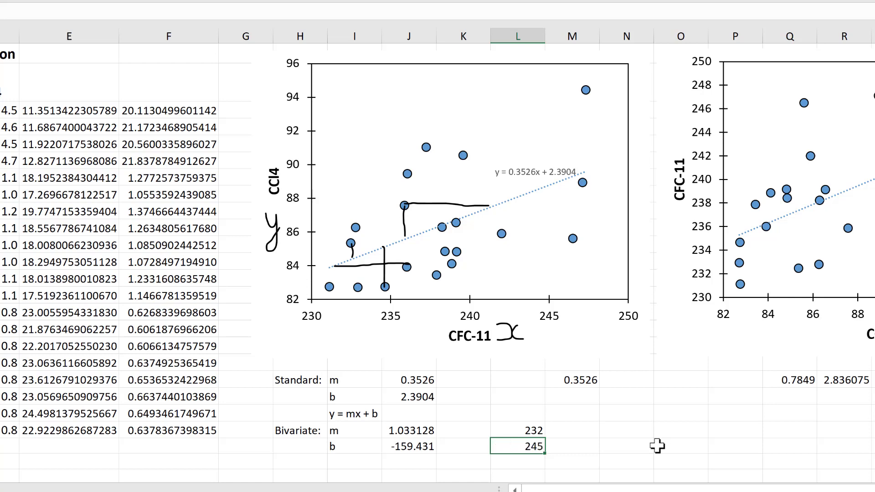
Calculate the bivariate line's y value for x = 232 in M22 with the formula =J22*L22+J23
key("Right")
key("Up")
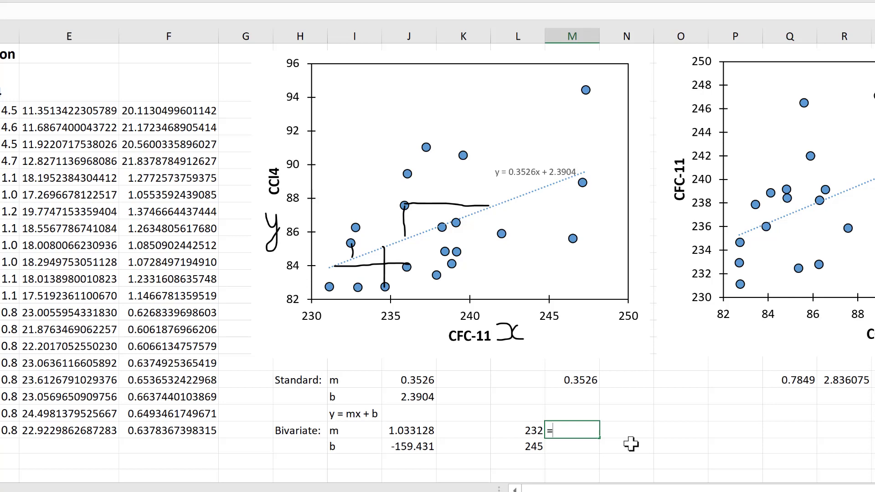
left_click(420, 431)
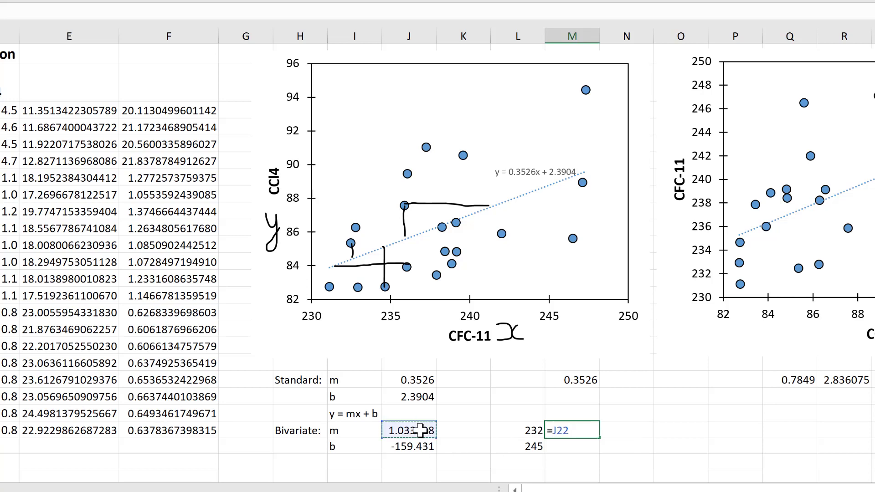
type("*")
left_click(518, 429)
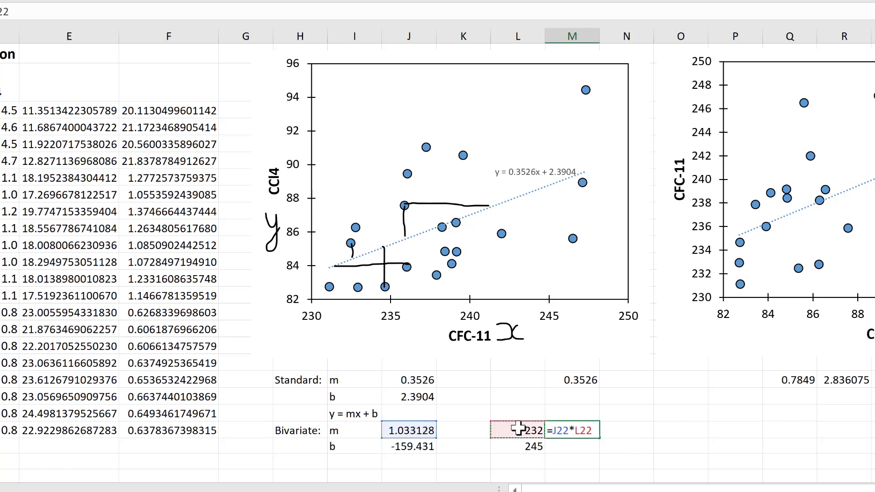
type("+")
left_click(394, 447)
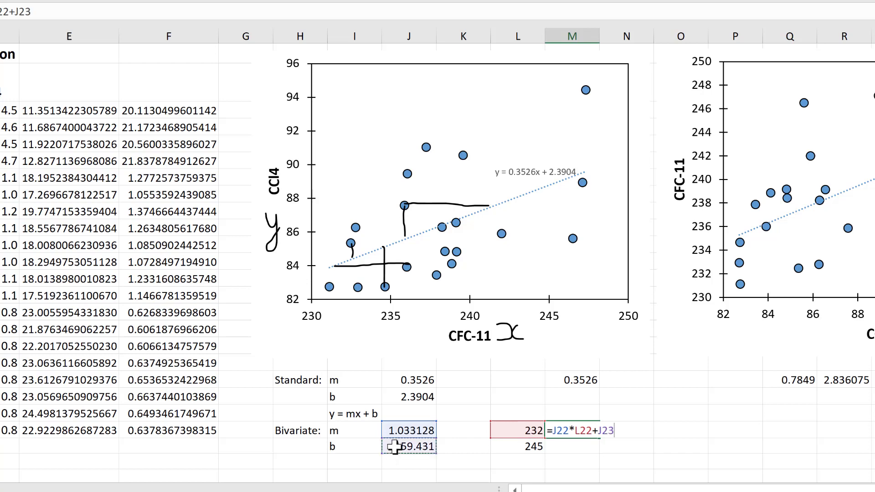
key("Return")
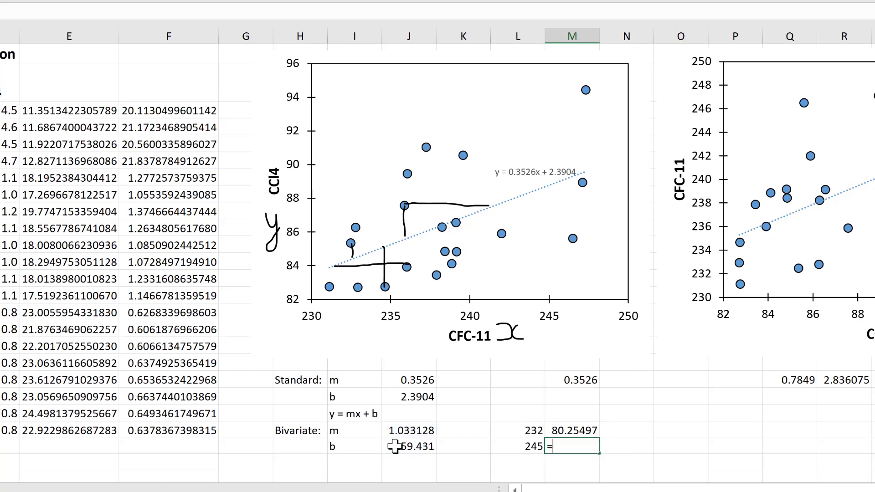
Calculate the bivariate line's y value for x = 245 in M23 with the formula =J22*L23+J23
type("=")
left_click(407, 426)
type("*")
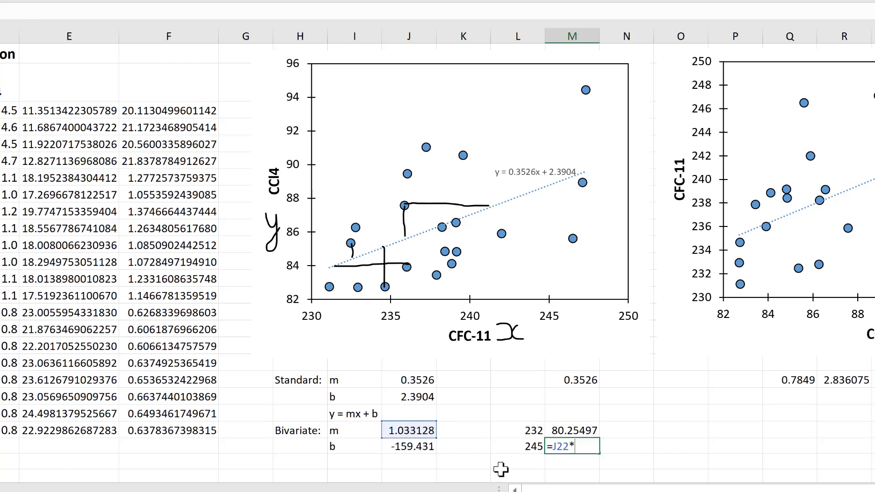
left_click(513, 444)
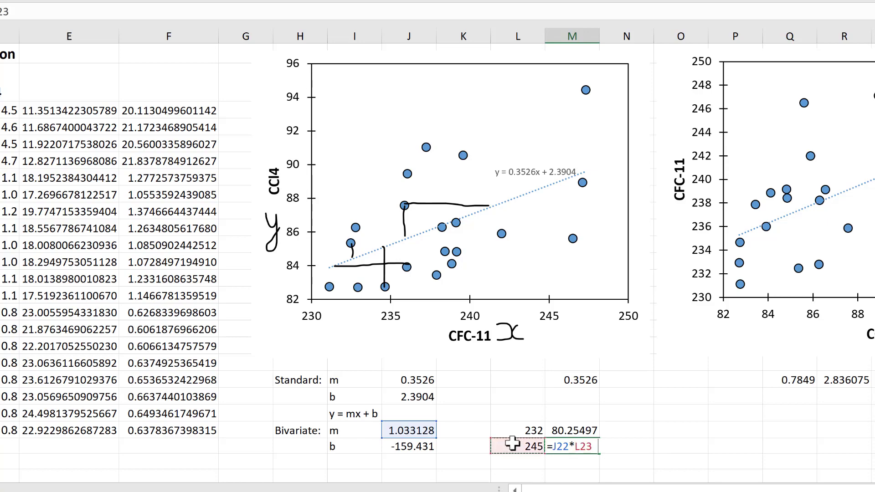
type("+")
left_click(425, 447)
key("Return")
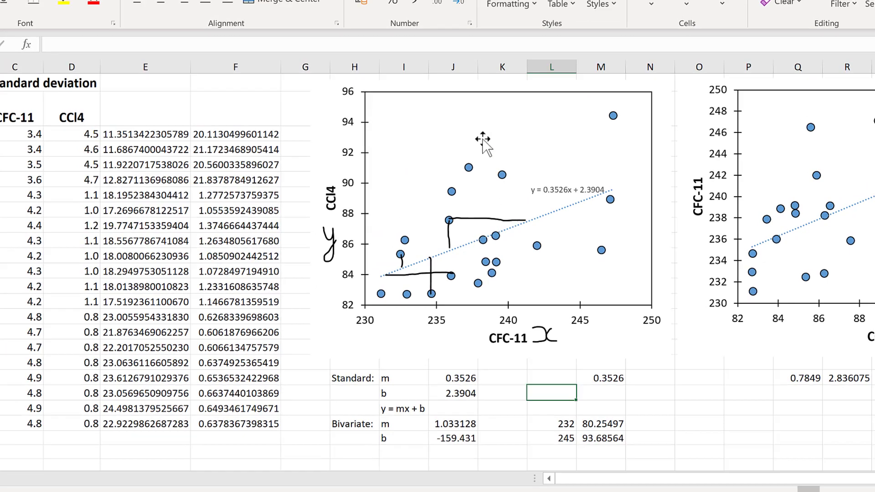
Add a second series to the CCl4 versus CFC-11 chart with x values L22:L23 and y values M22:M23
left_click(449, 110)
right_click(480, 128)
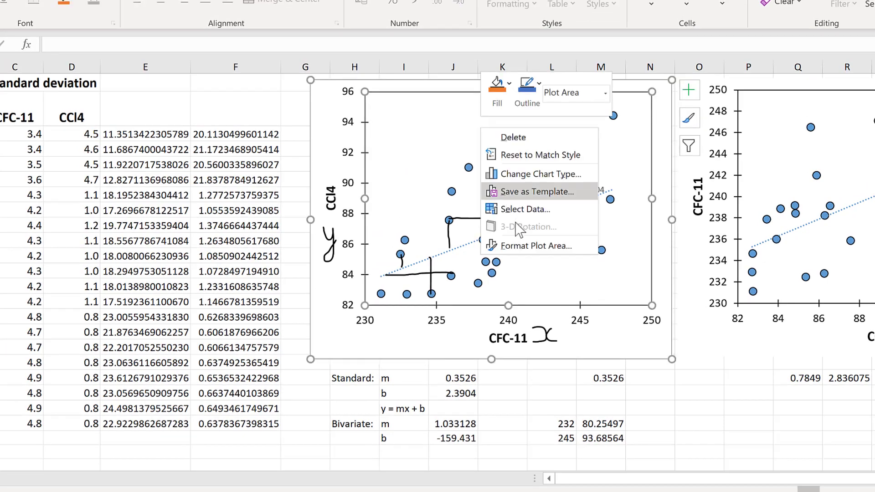
left_click(519, 208)
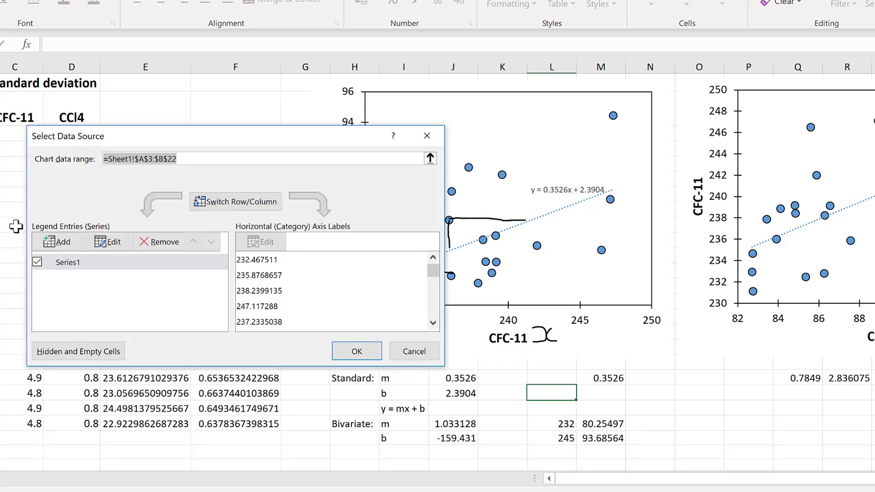
left_click(60, 250)
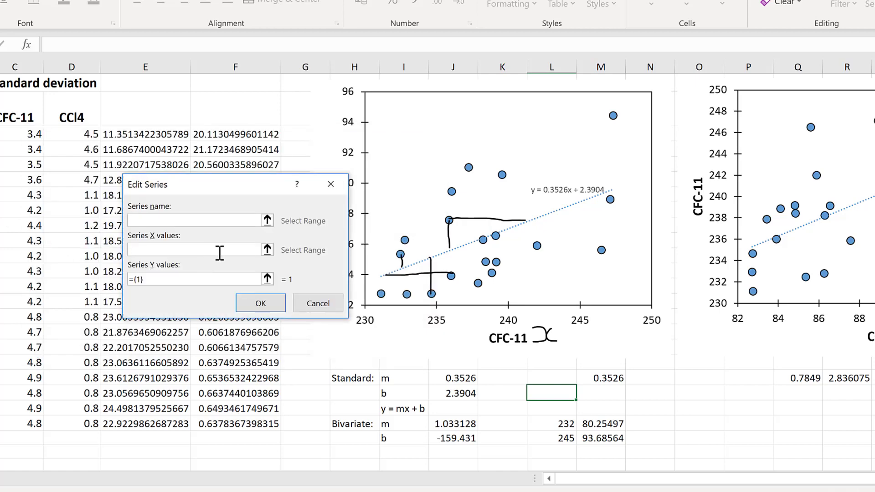
left_click(265, 250)
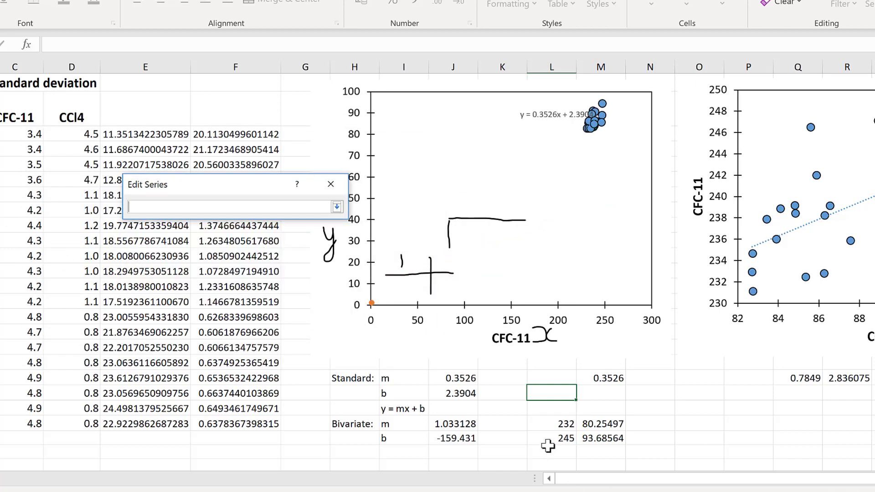
mouse_move(562, 421)
left_mouse_down()
mouse_move(560, 439)
mouse_move(554, 433)
left_mouse_up()
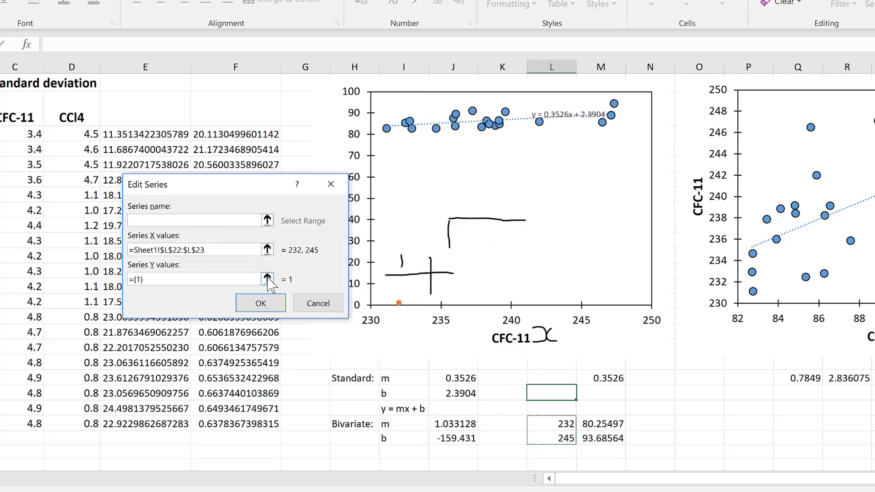
left_click(267, 278)
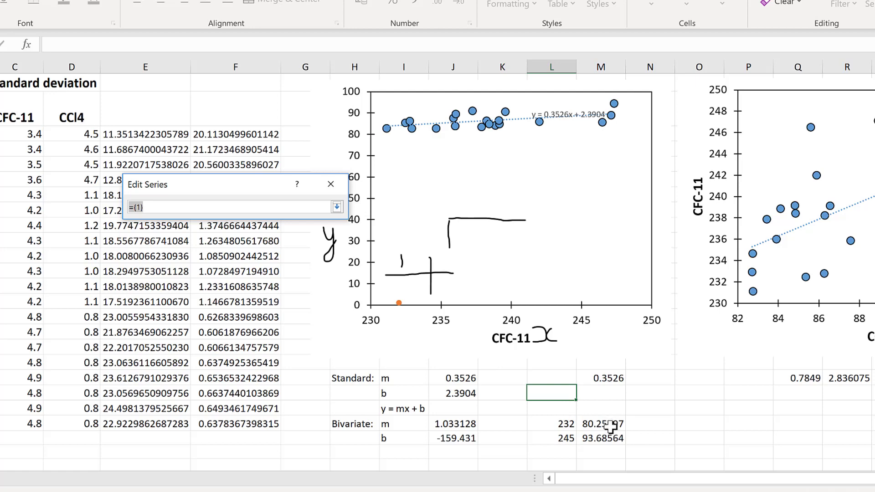
left_click_drag(611, 426, 606, 438)
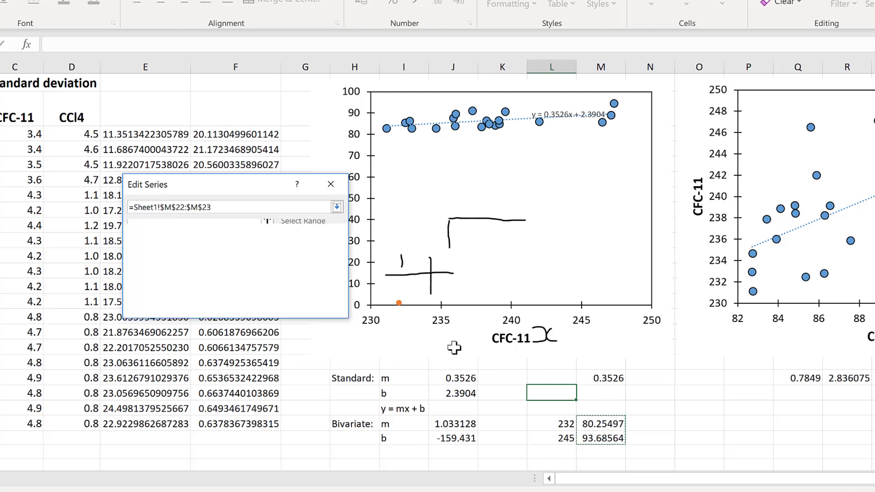
left_click(260, 302)
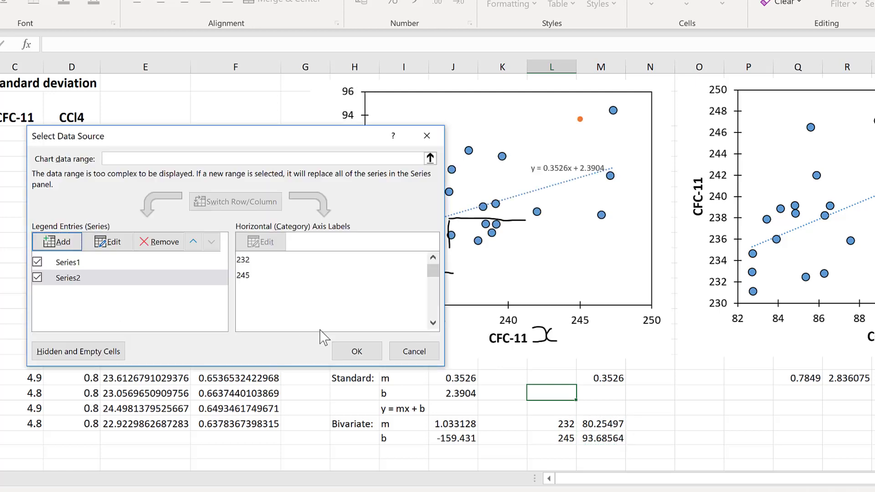
left_click(356, 352)
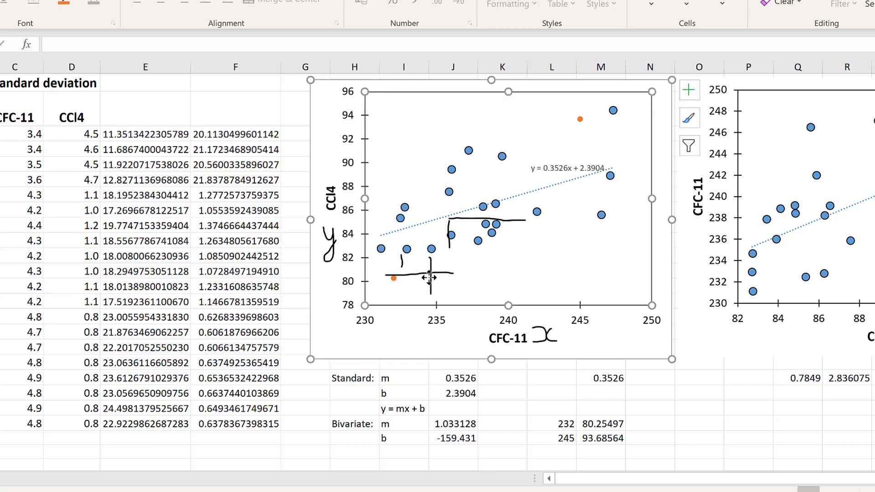
Delete the hand-drawn distance lines from the plot area of the CCl4 versus CFC-11 chart
left_click(431, 278)
key("Delete")
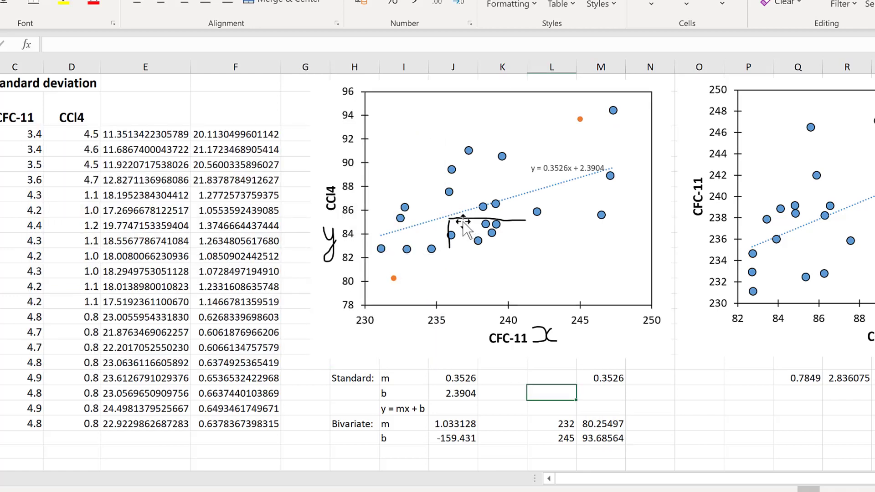
left_click(457, 231)
key("Delete")
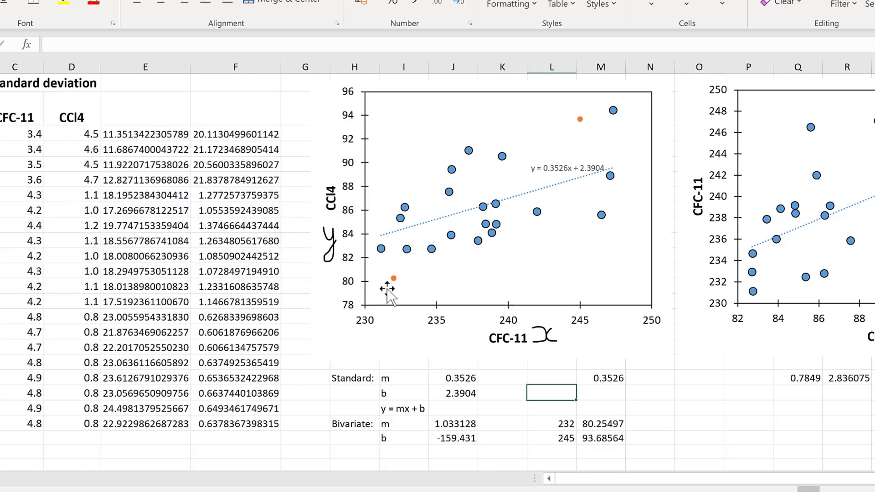
Add a trendline to the new two-point bivariate series in the CCl4 versus CFC-11 chart
left_click(394, 279)
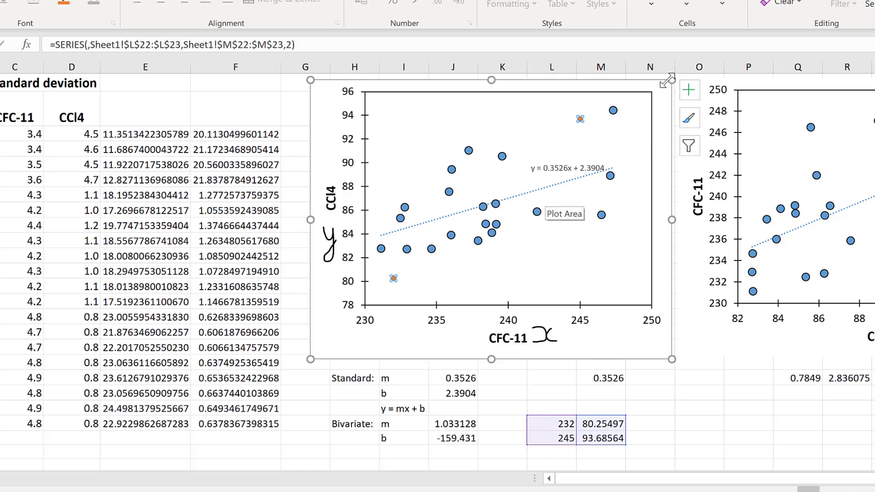
left_click(688, 90)
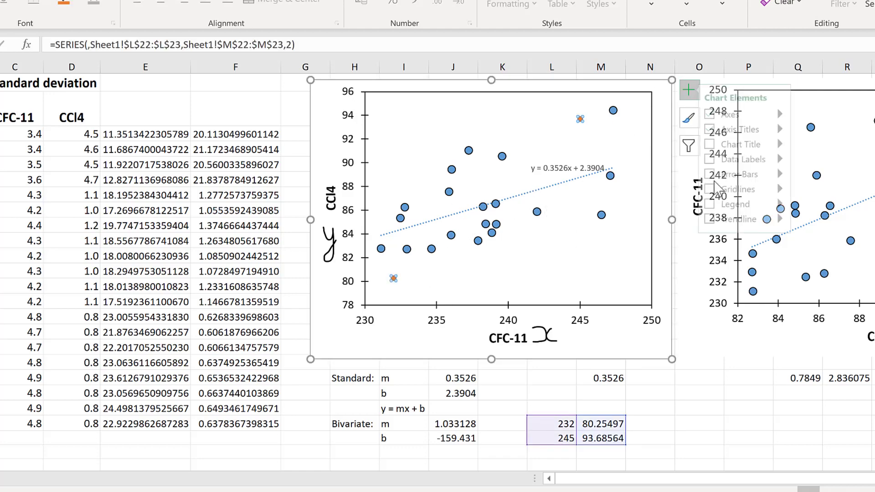
left_click(715, 219)
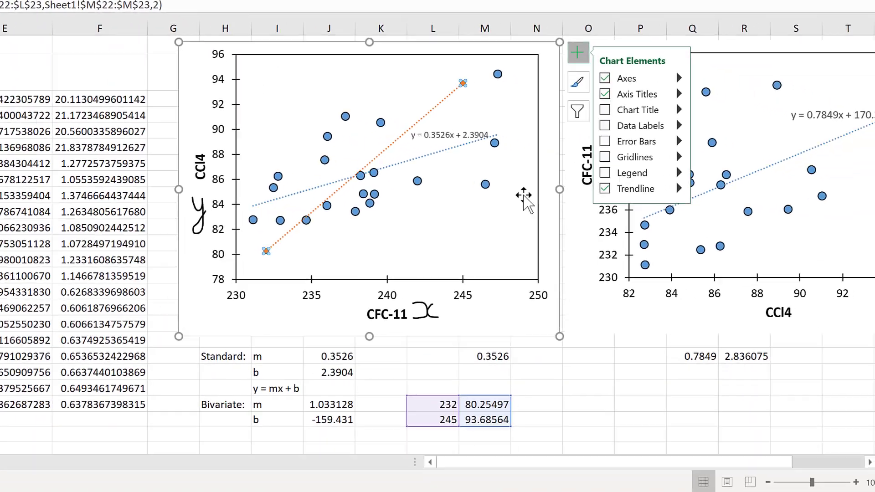
Set the marker option of the two-point bivariate series to None
key("ctrl+1")
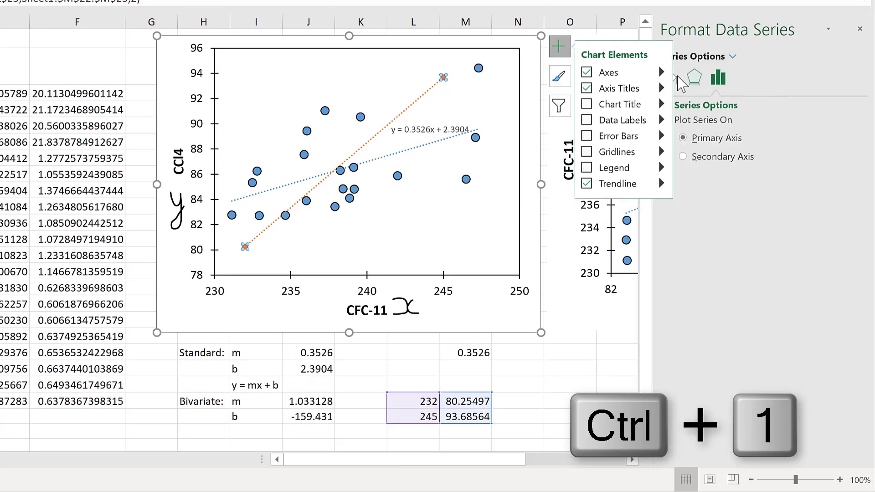
left_click(678, 79)
left_click(739, 108)
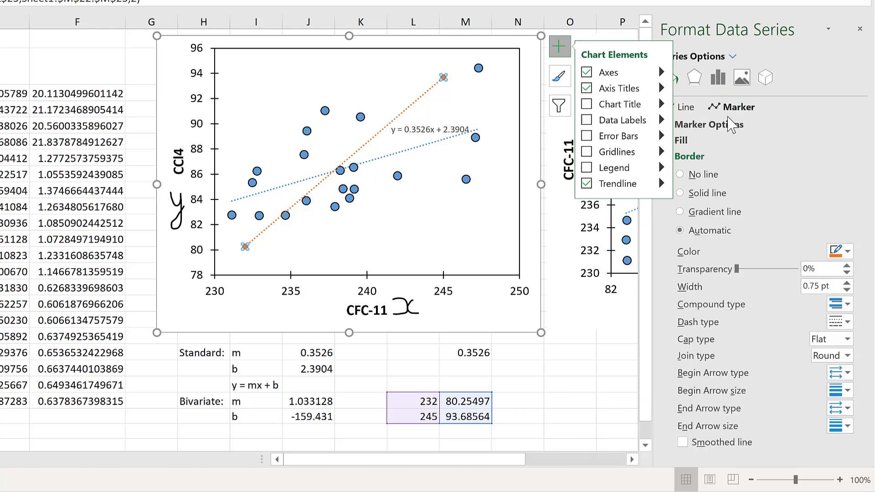
left_click(711, 123)
left_click(700, 160)
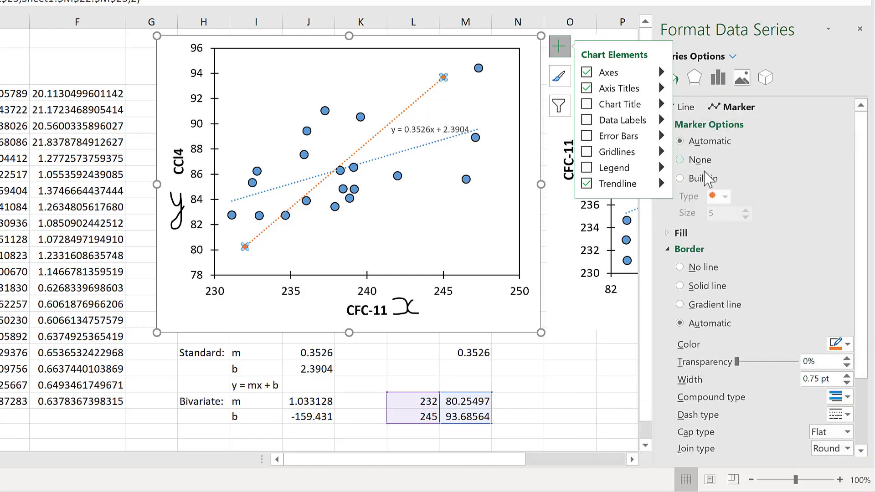
Display the equation of the bivariate series' linear trendline on the chart
left_click(733, 57)
left_click(770, 262)
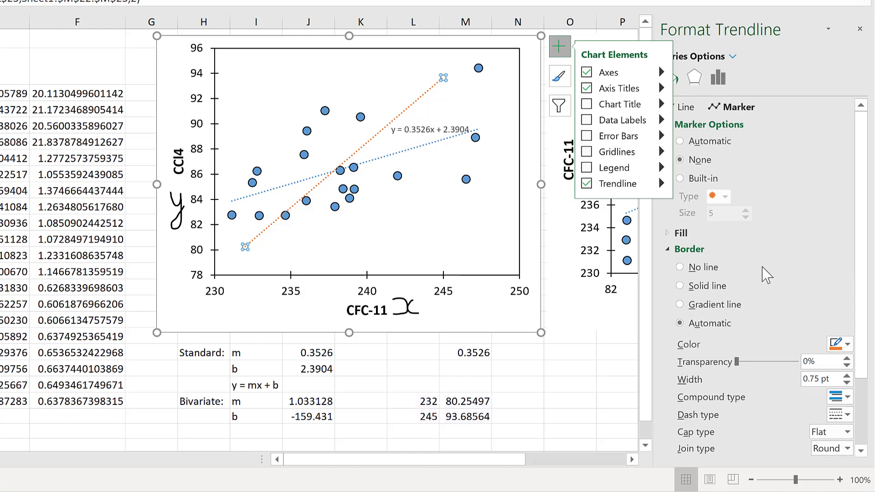
left_click(718, 78)
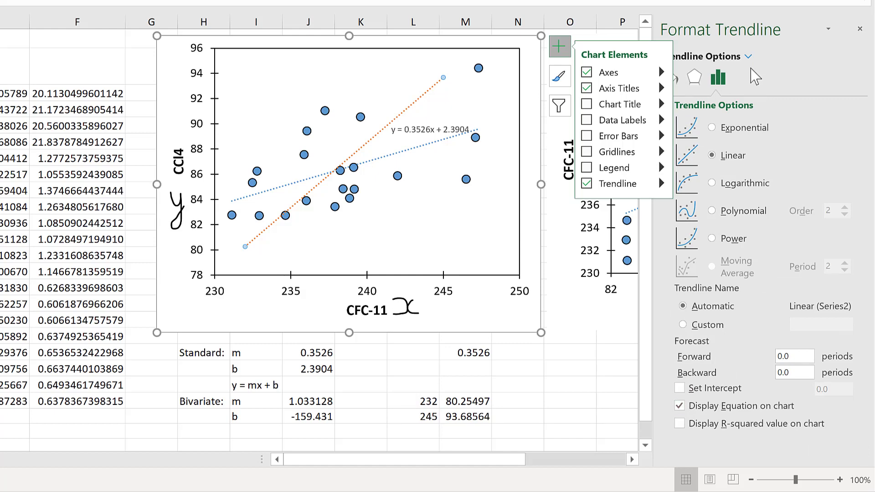
left_click(861, 31)
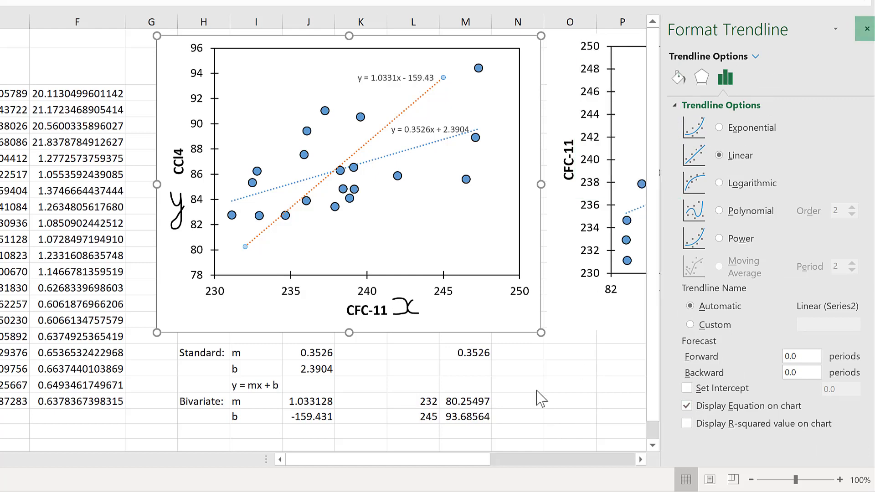
left_click(533, 384)
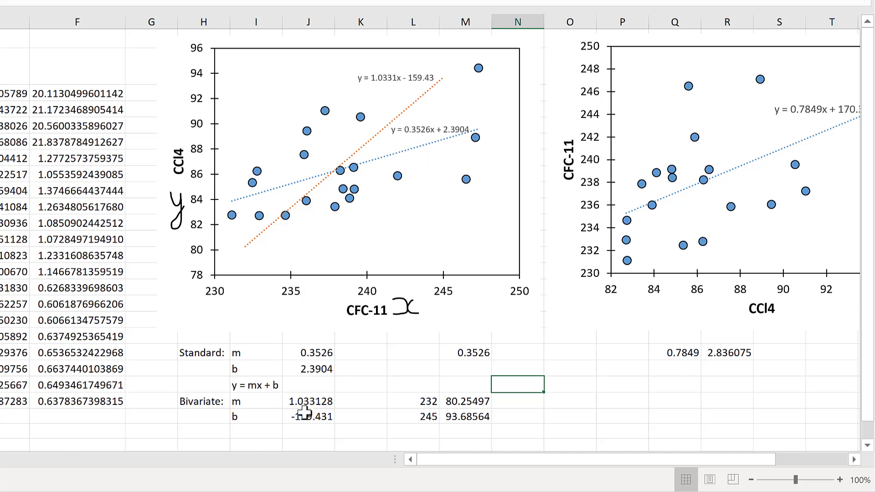
left_click_drag(307, 403, 308, 416)
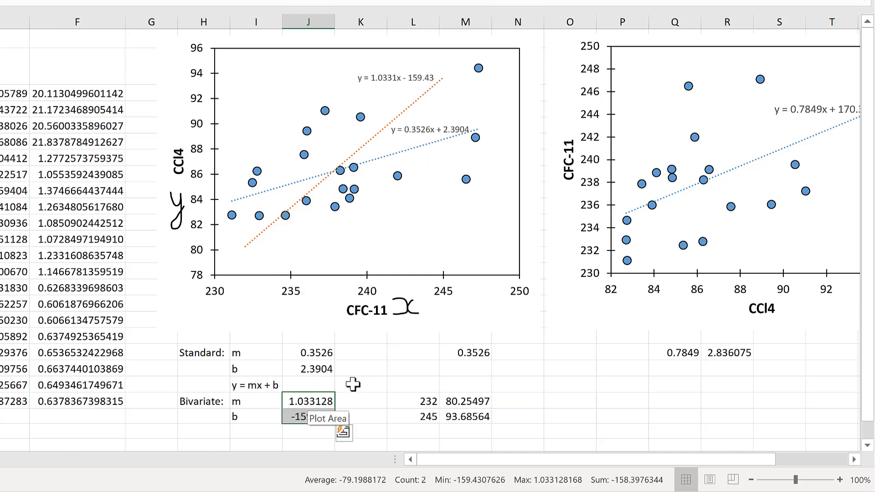
left_click(353, 384)
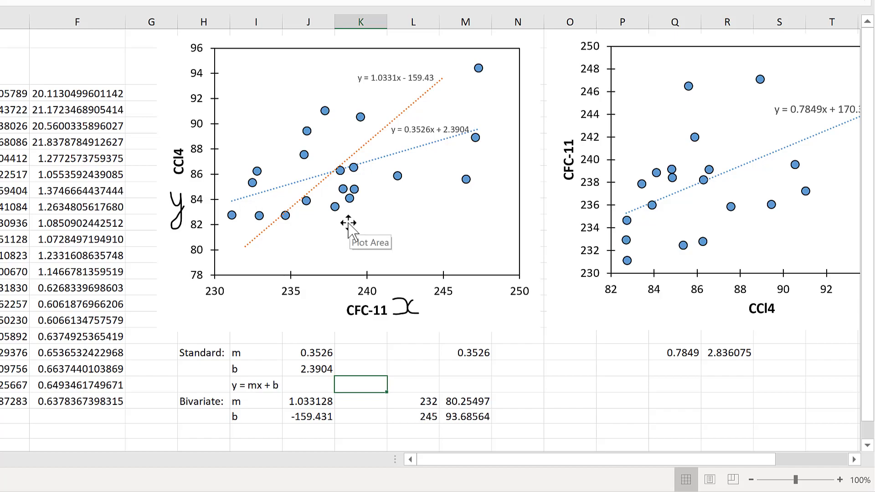
left_click(565, 366)
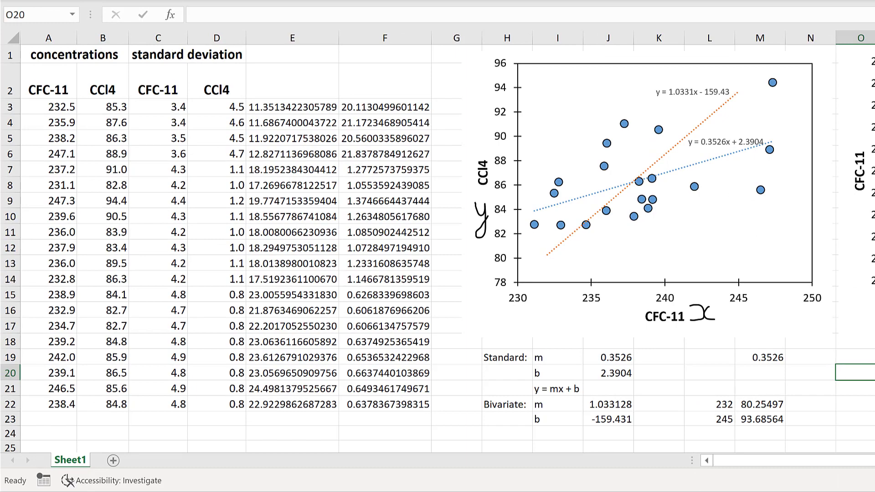
Copy the x, y and variance columns with headers from A28:D49 of acp-2008-0073-sp1.xls into A1 of a new sheet in total least squares.xlsx
left_click(710, 442)
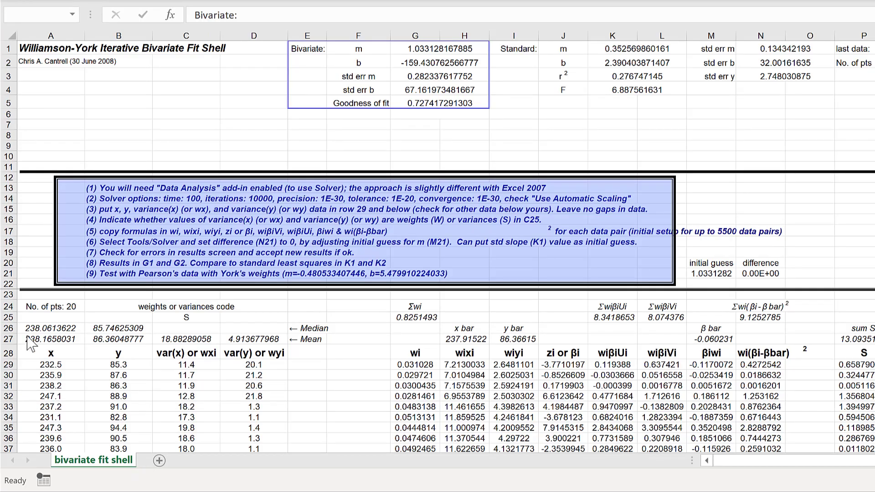
left_click_drag(43, 354, 249, 355)
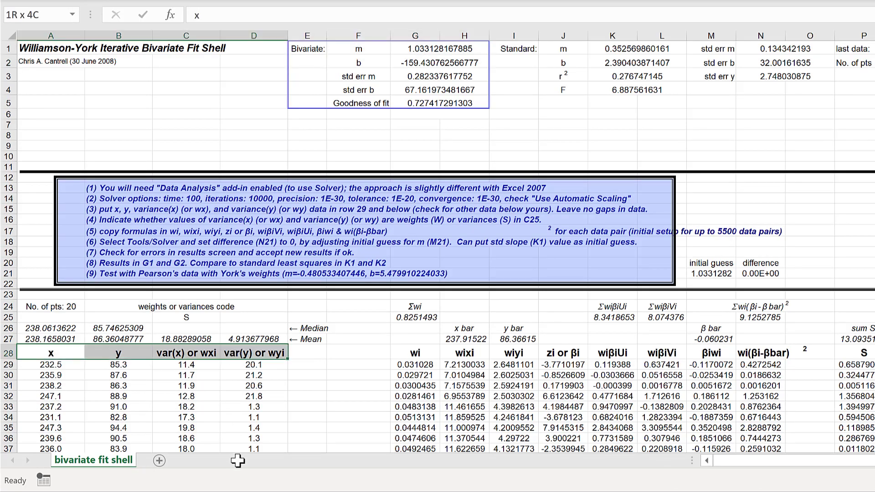
left_click_drag(237, 461, 242, 428)
right_click(234, 396)
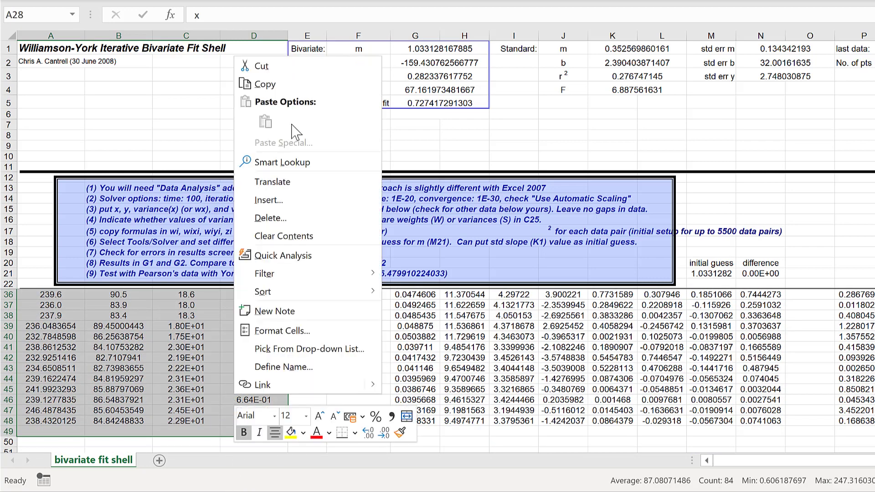
left_click(268, 90)
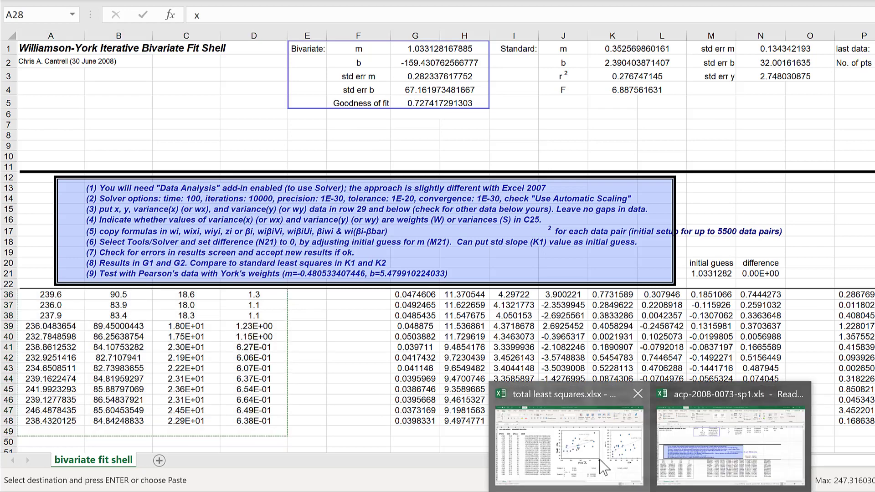
left_click(649, 428)
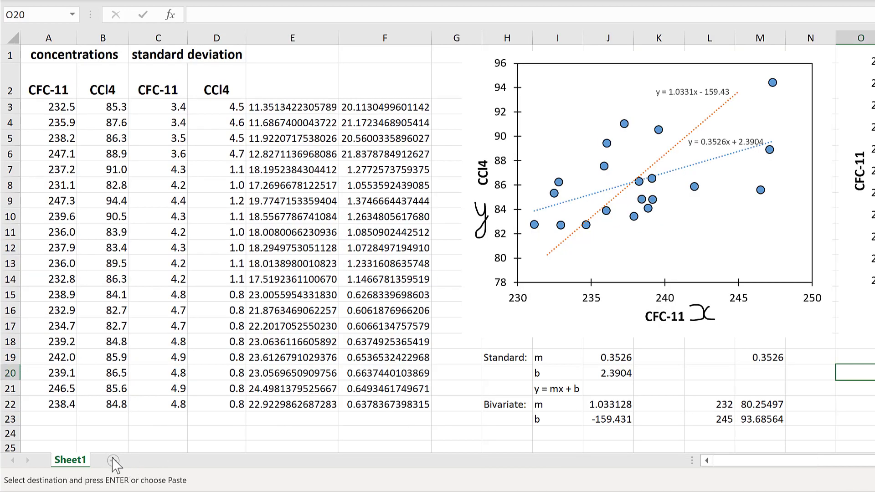
key("shift+F11")
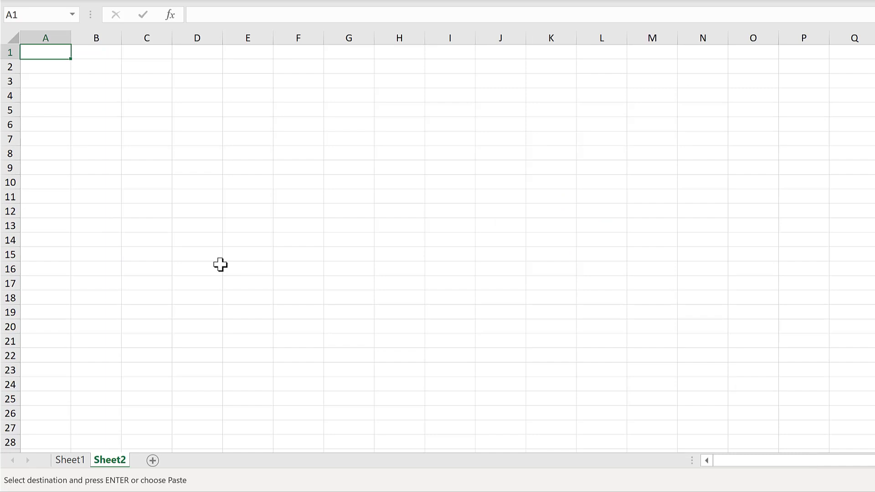
key("ctrl+v")
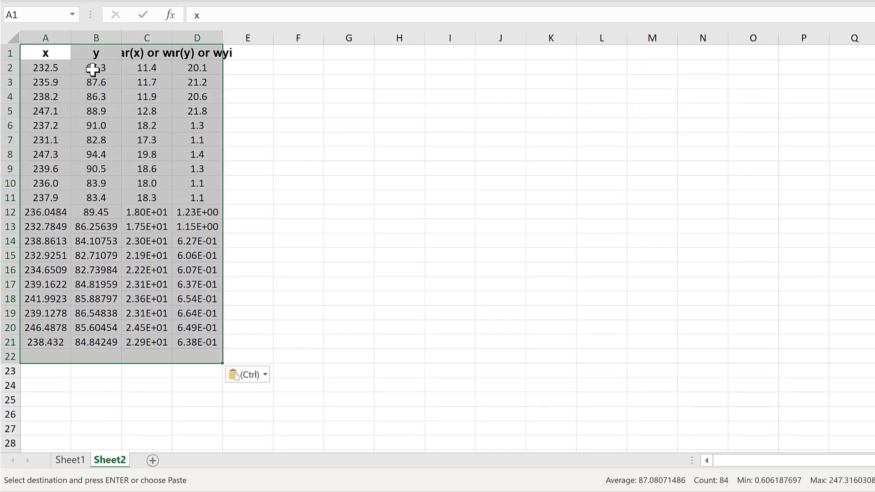
Swap the x and y data columns and the var(x) and var(y) data columns in rows 2 to 21, keeping the headers in place
left_click_drag(96, 68, 93, 343)
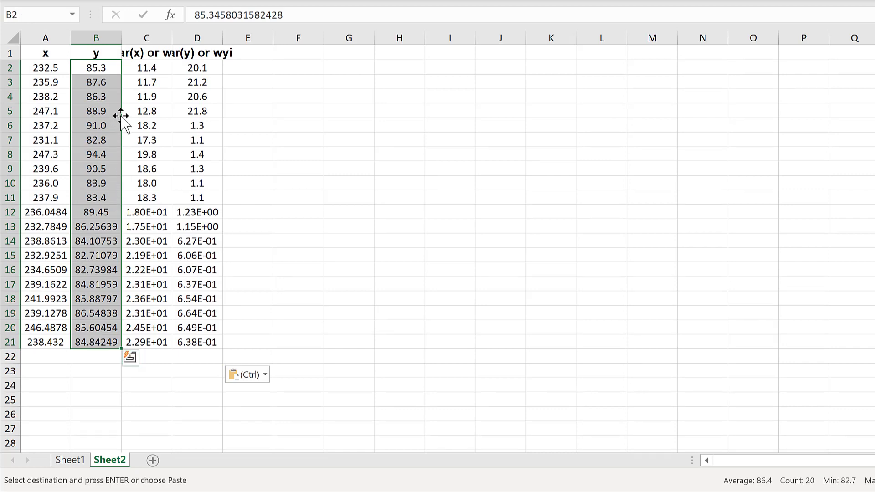
left_click_drag(120, 115, 150, 103)
left_click_drag(197, 67, 203, 344)
left_click_drag(223, 104, 128, 117)
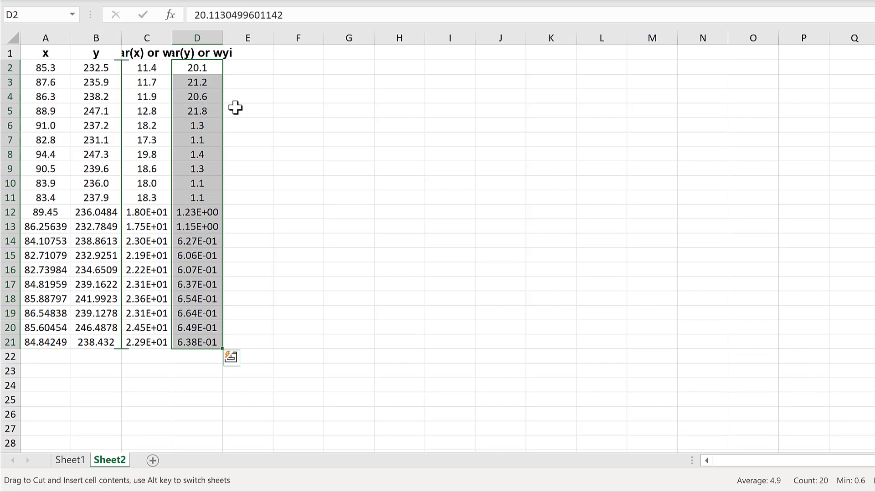
left_click(254, 106)
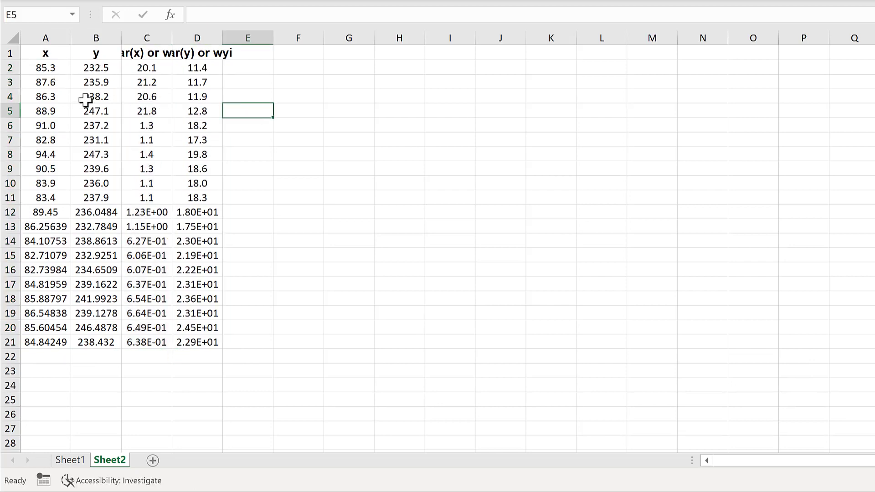
Copy the swapped data from A2:D21 and paste it as values at A29 of the bivariate fit shell in acp-2008-0073-sp1.xls
left_click_drag(46, 68, 187, 294)
right_click(177, 235)
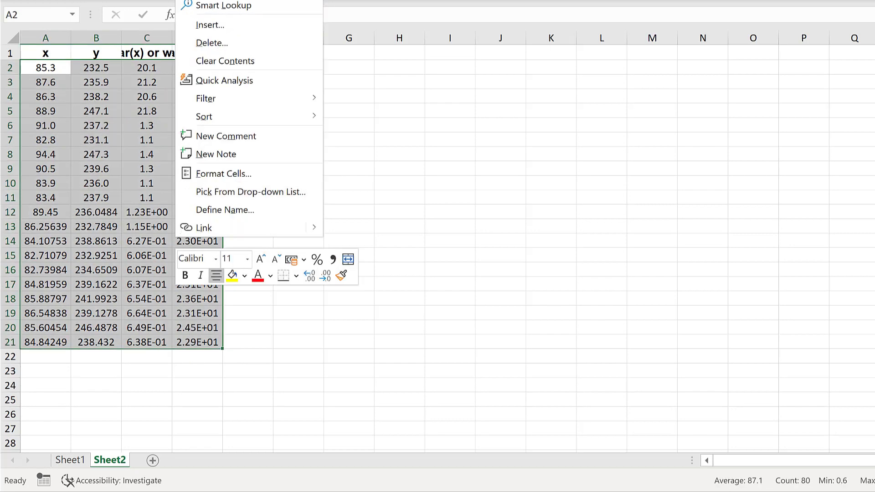
key("ctrl+c")
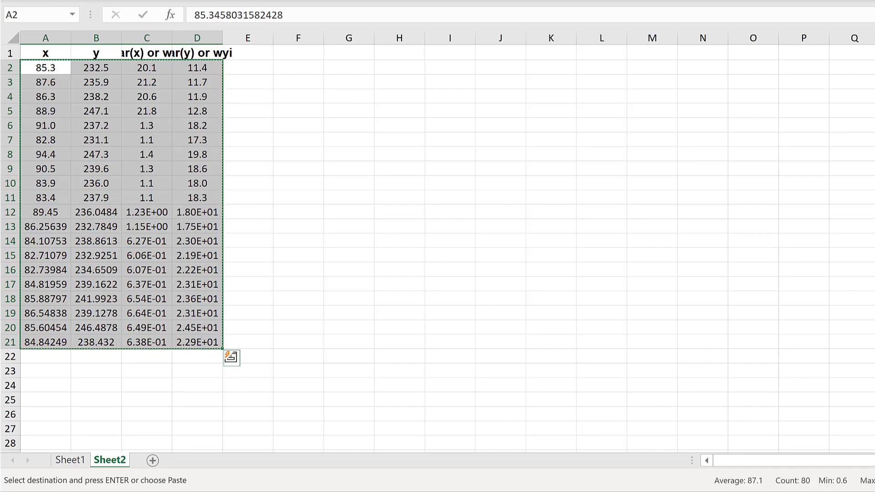
mouse_move(647, 487)
left_click(733, 438)
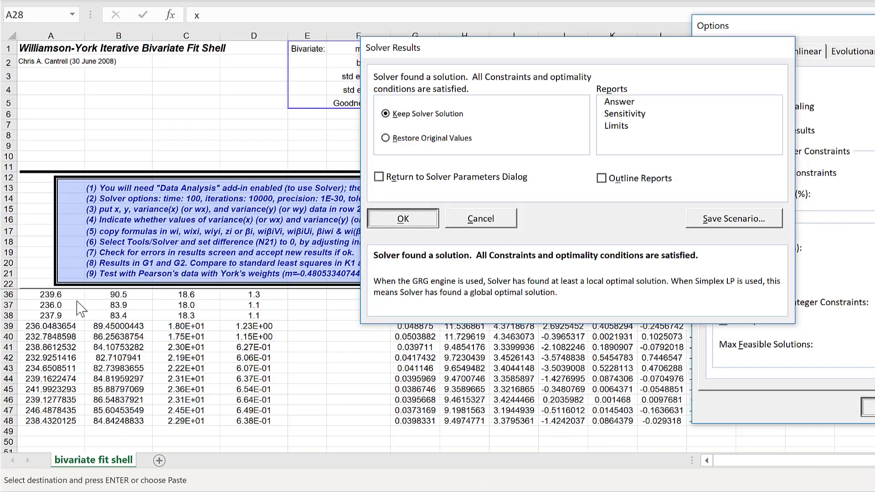
left_click(63, 327)
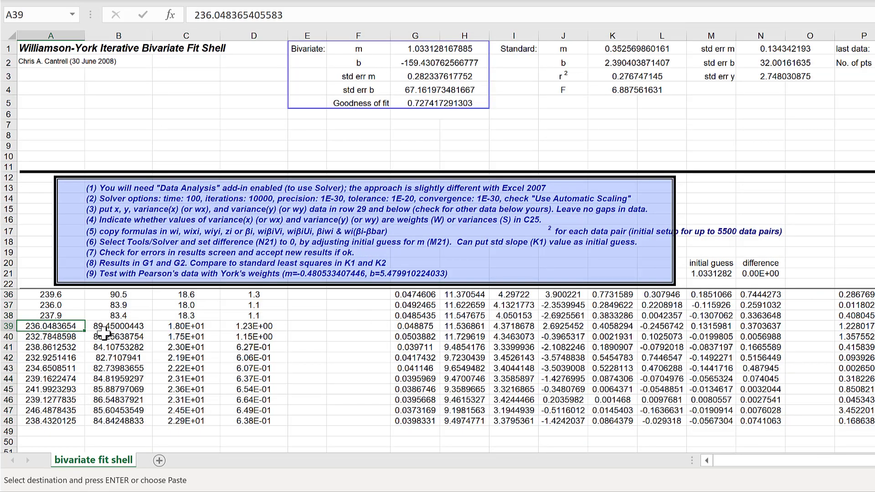
scroll(104, 333, "up", 4)
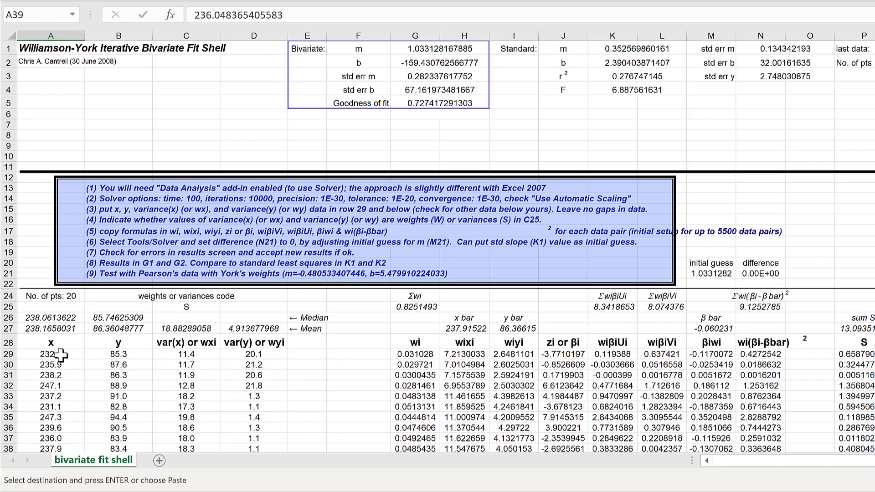
left_click(61, 355)
right_click(61, 355)
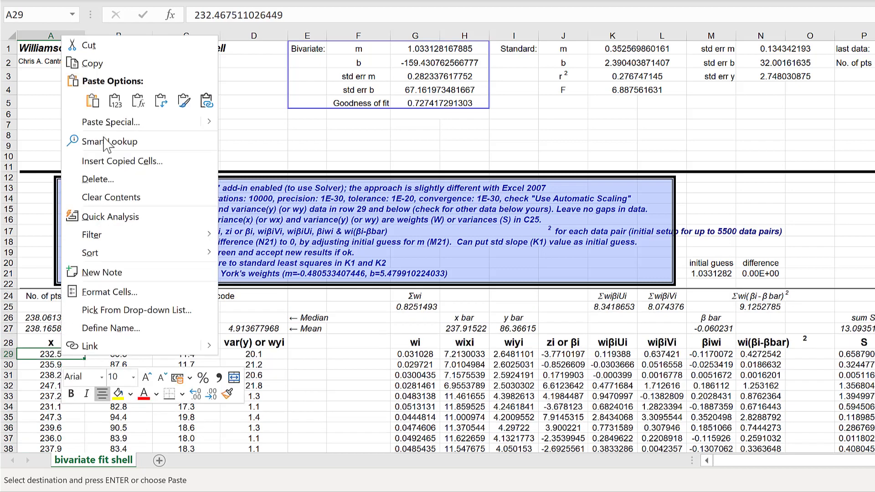
left_click(115, 101)
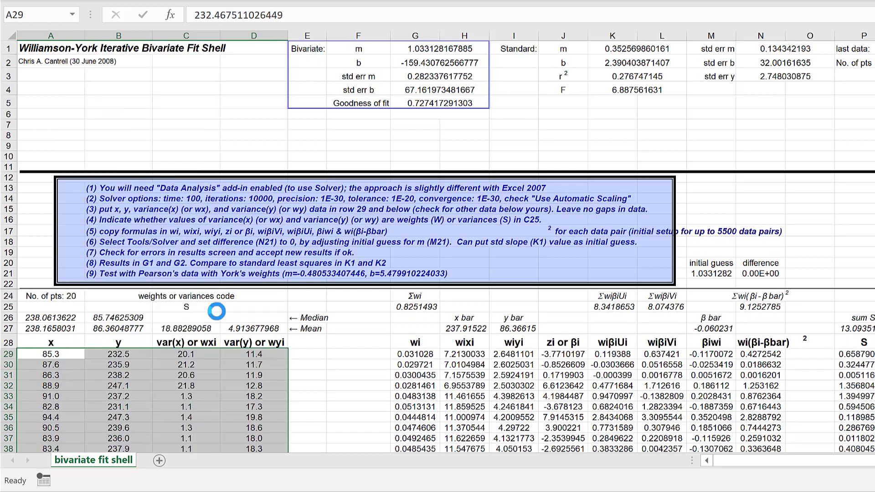
left_click(319, 358)
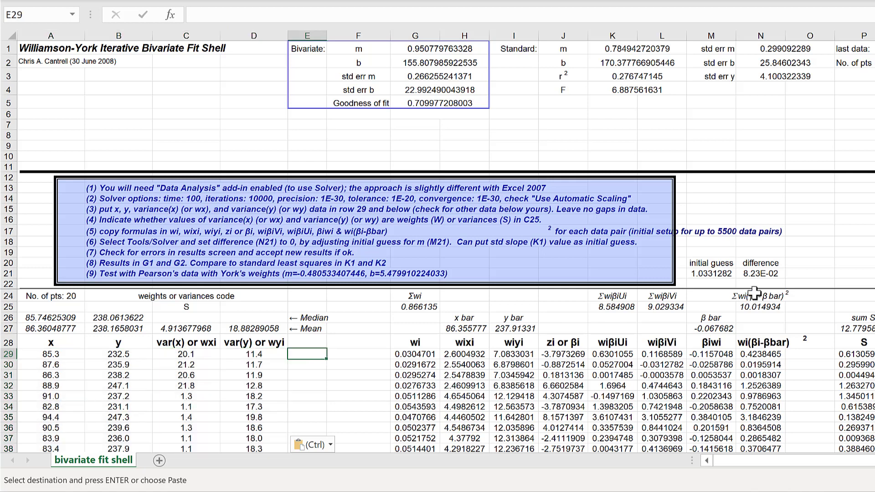
Set the initial guess in M21 to the standard slope from K1, 0.784942720379
left_click(712, 273)
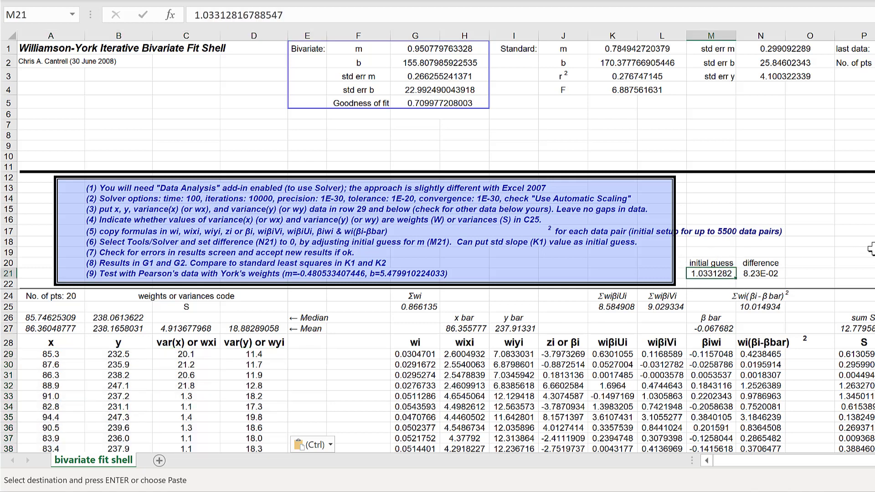
left_click(613, 46)
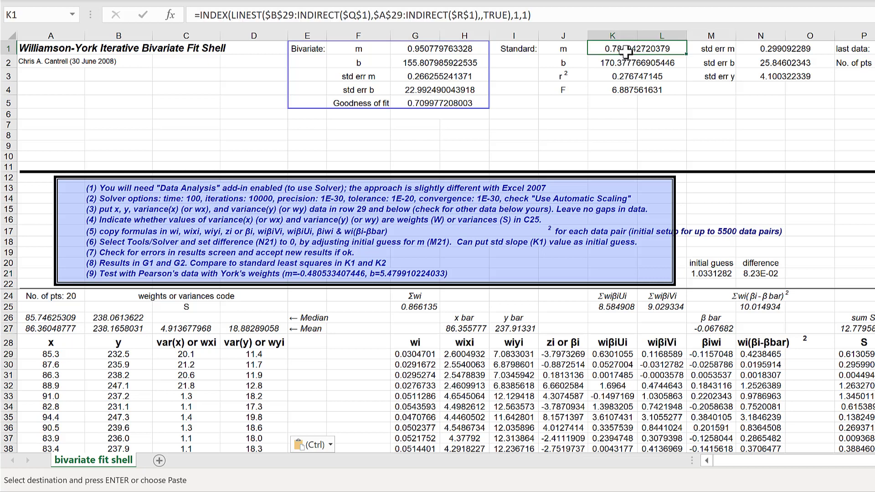
left_click(712, 274)
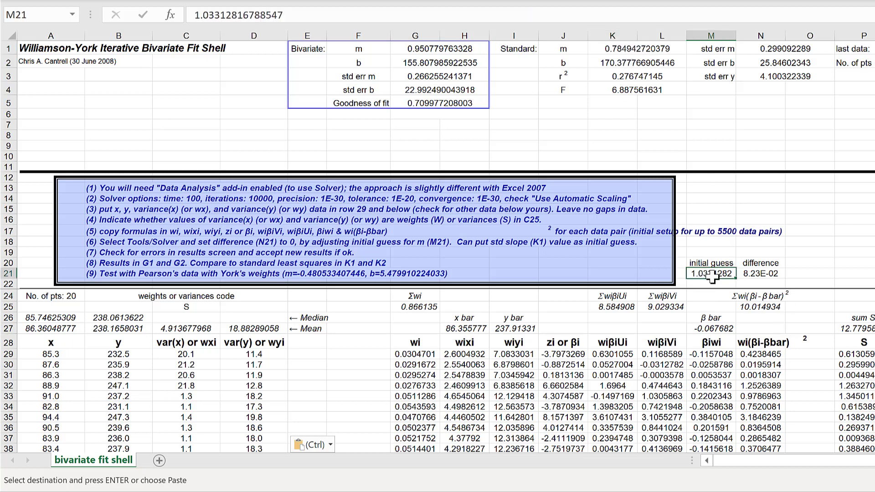
type("0.784942720379")
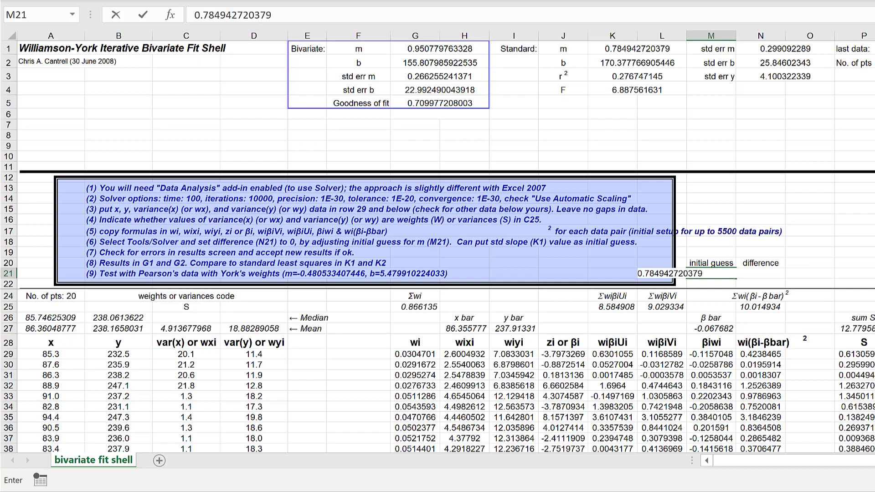
key("Return")
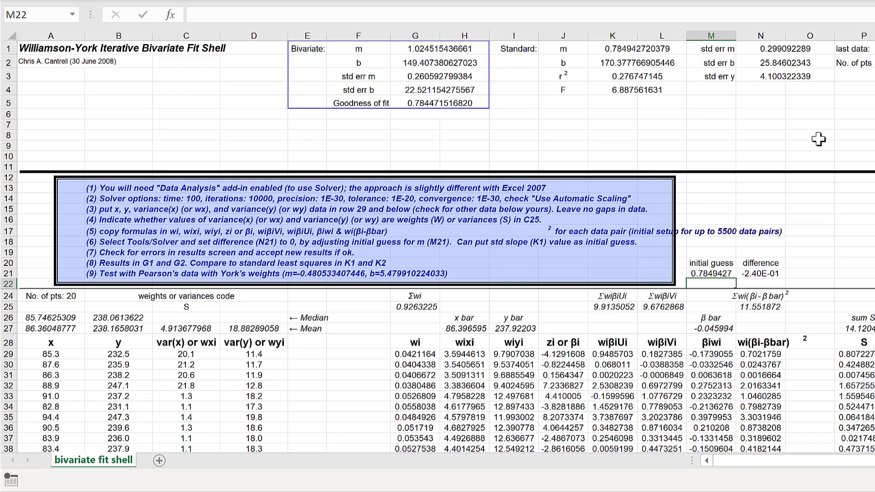
Check the Solver options, solve for a difference of 0 in N21 by adjusting M21, and keep the Solver solution
left_click(819, 140)
left_click(770, 45)
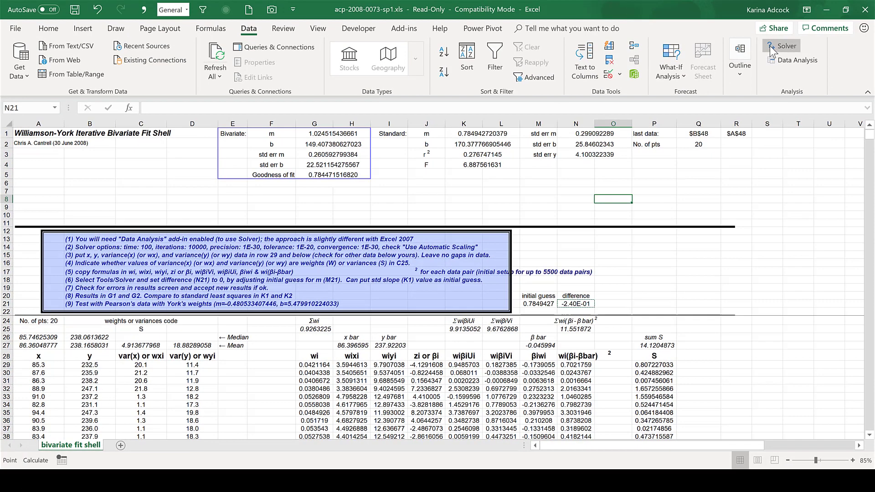
left_click(399, 312)
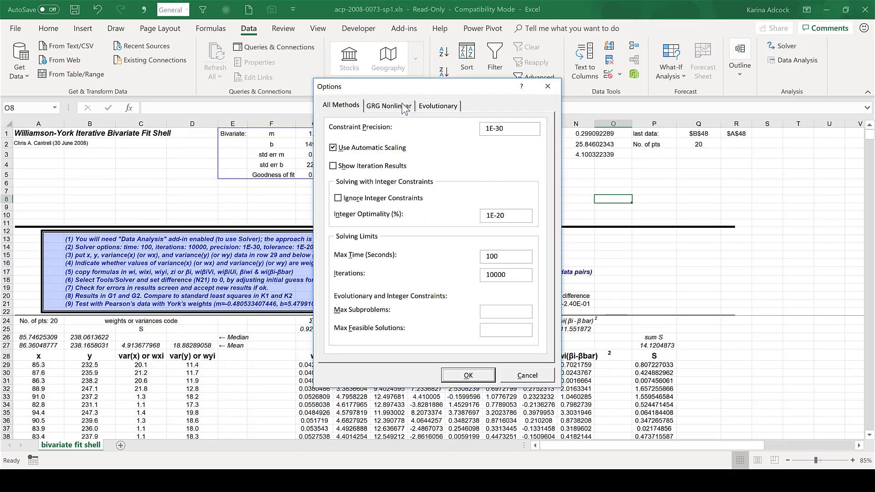
left_click(396, 105)
left_click(454, 107)
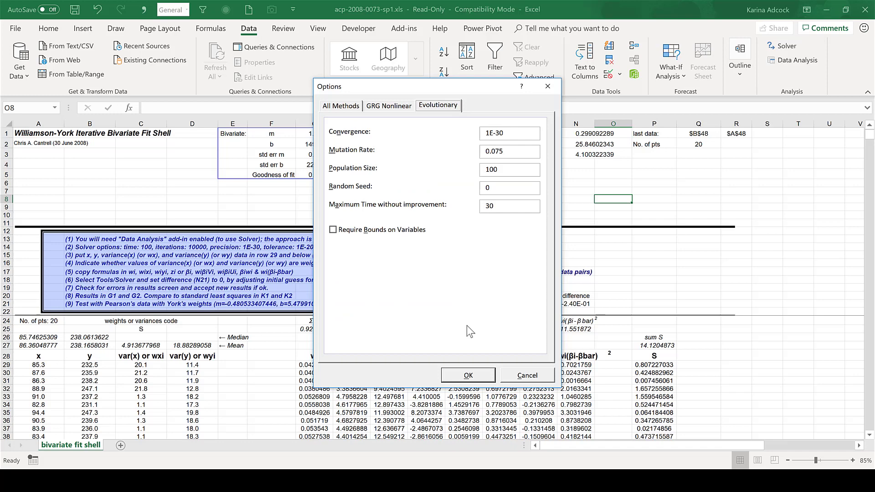
left_click(465, 376)
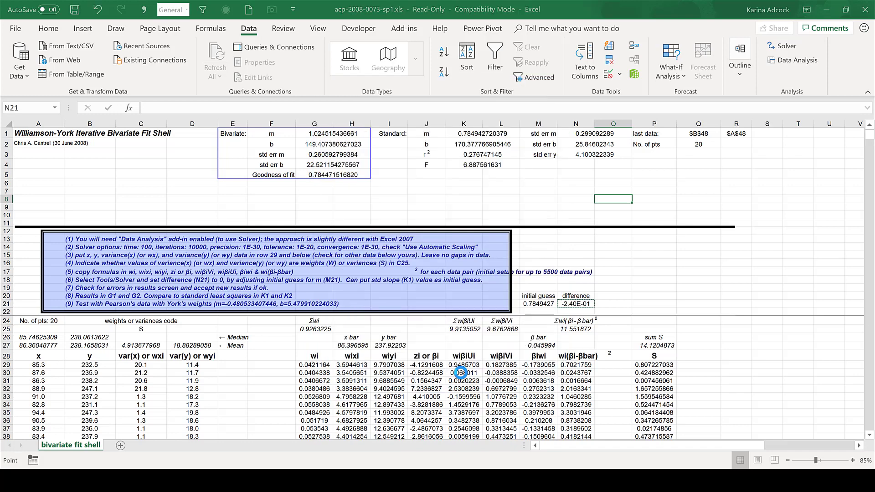
left_click(342, 394)
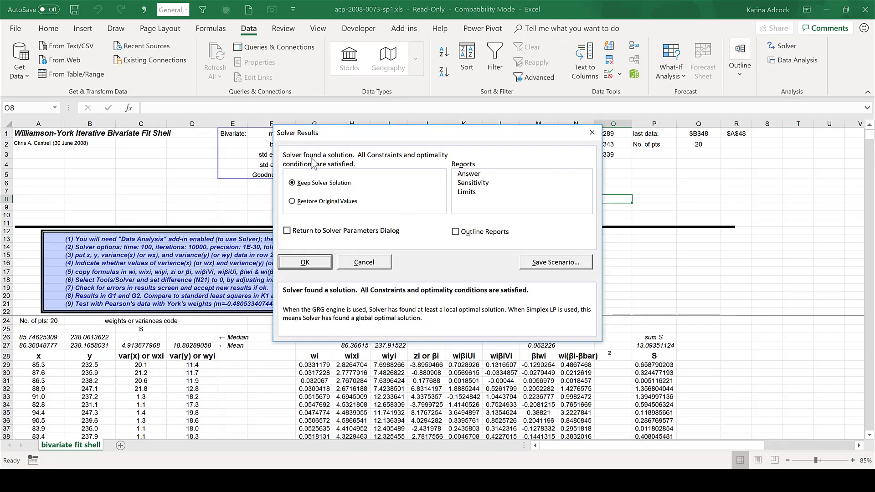
left_click(305, 263)
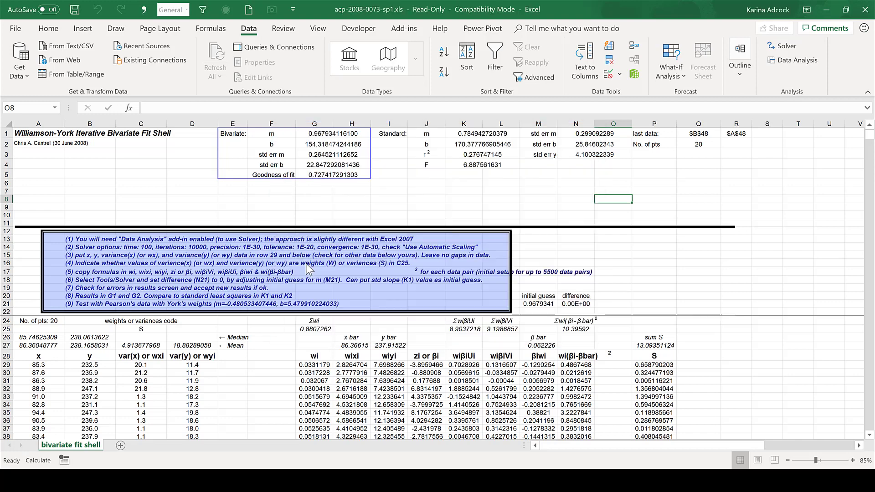
Copy the bivariate m and b with their labels from E1:H2 and paste them as values at P21 of Sheet1 in total least squares.xlsx
left_click(324, 201)
left_click_drag(234, 132, 314, 137)
right_click(316, 136)
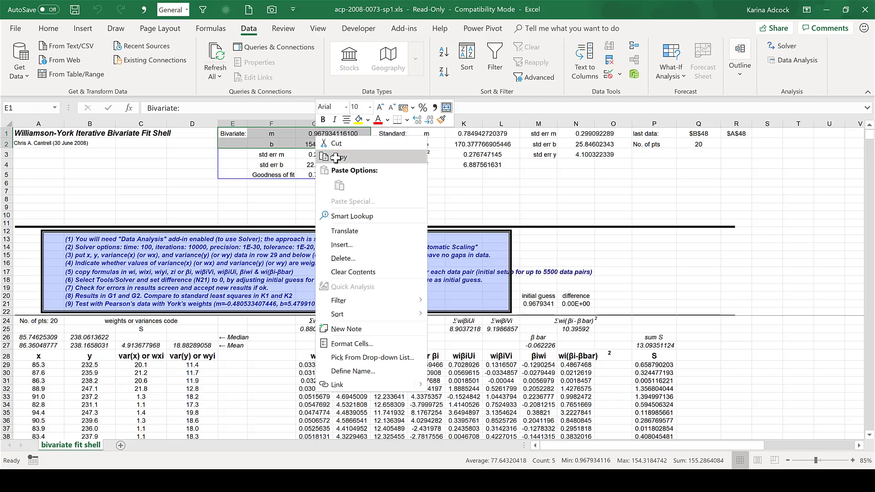
left_click(337, 157)
mouse_move(492, 480)
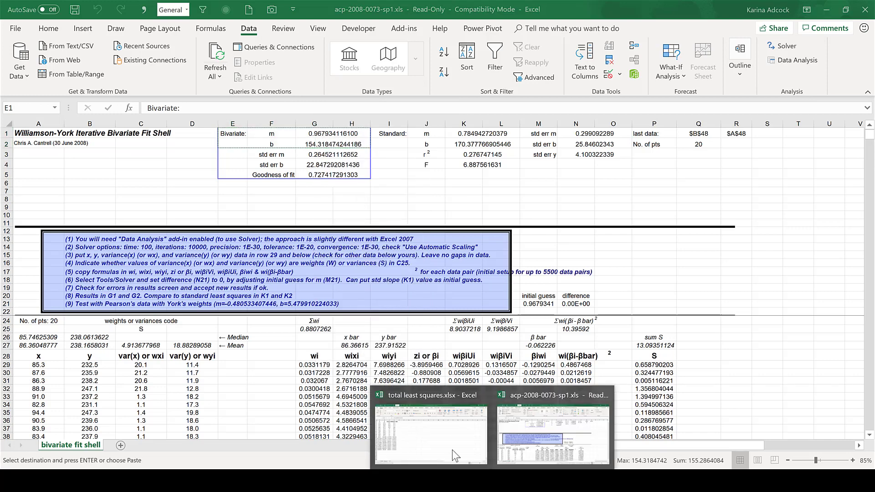
left_click(429, 438)
key("ctrl+v")
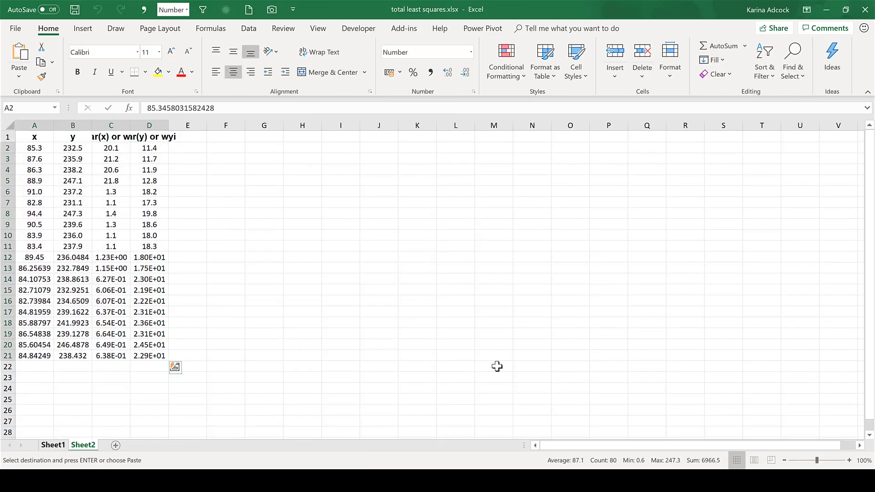
key("ctrl+Page_Up")
left_click(721, 382)
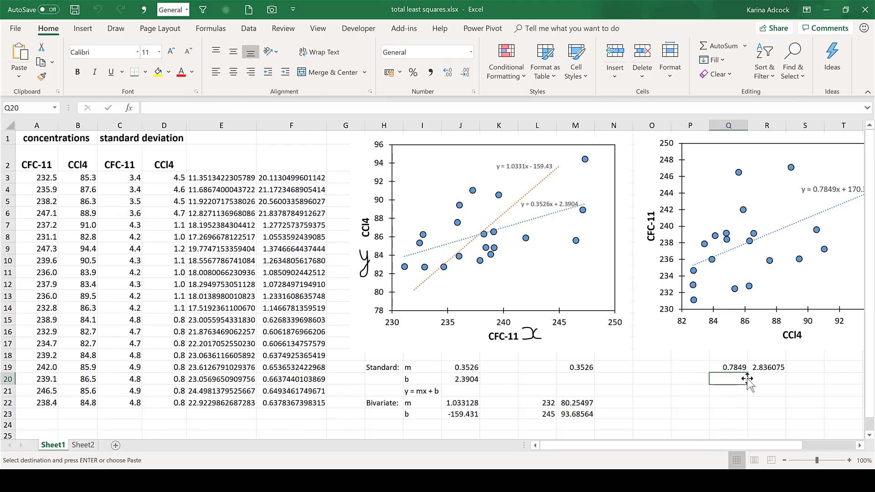
key("Right")
key("Right")
key("Right")
key("Right")
key("Right")
key("Right")
key("Right")
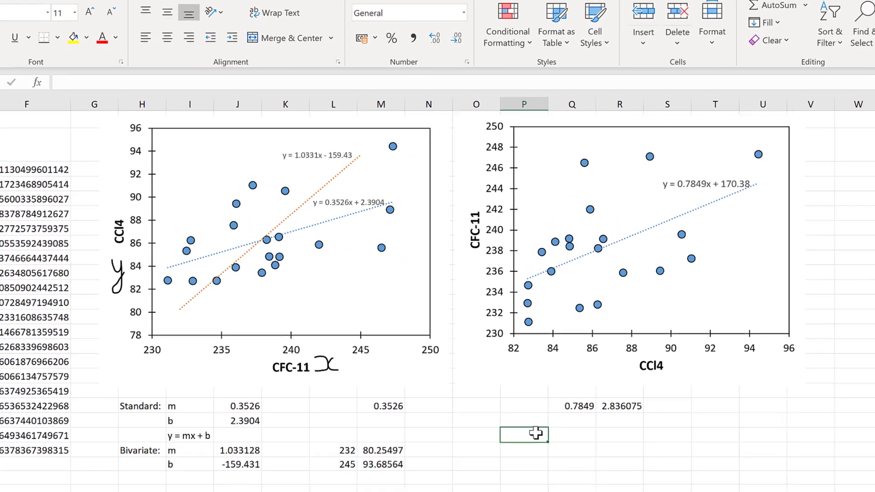
right_click(528, 389)
left_click(588, 173)
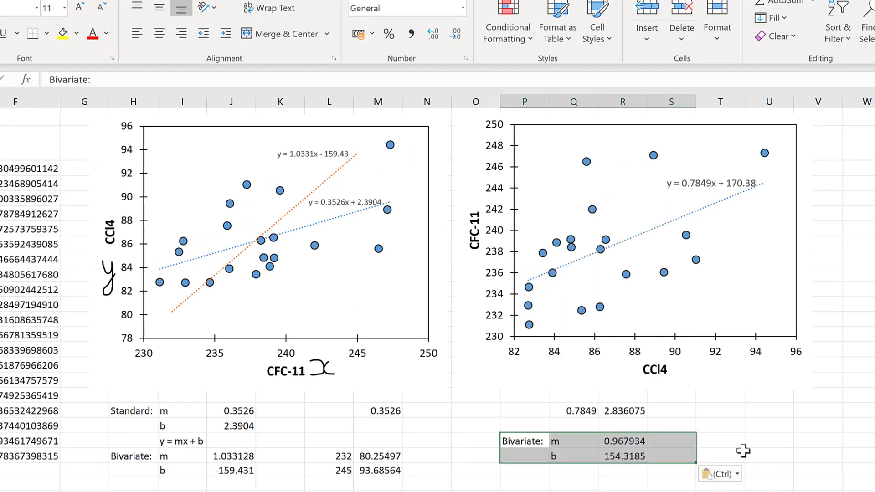
Enter the x values 83 and 94 for the swapped bivariate line in U21 and U22
left_click(759, 441)
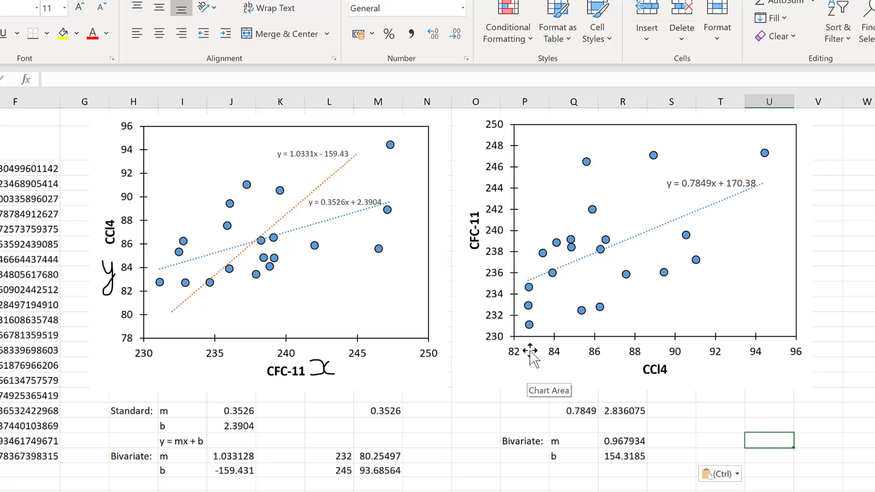
type("83")
key("Return")
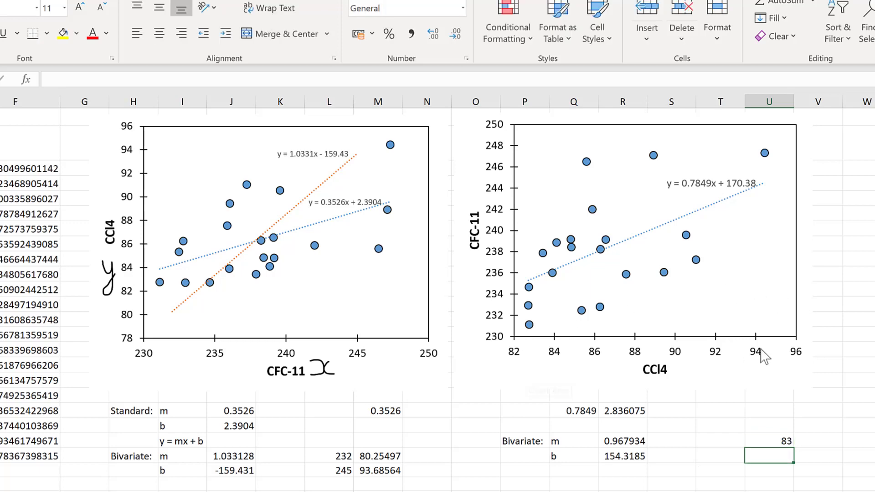
type("94")
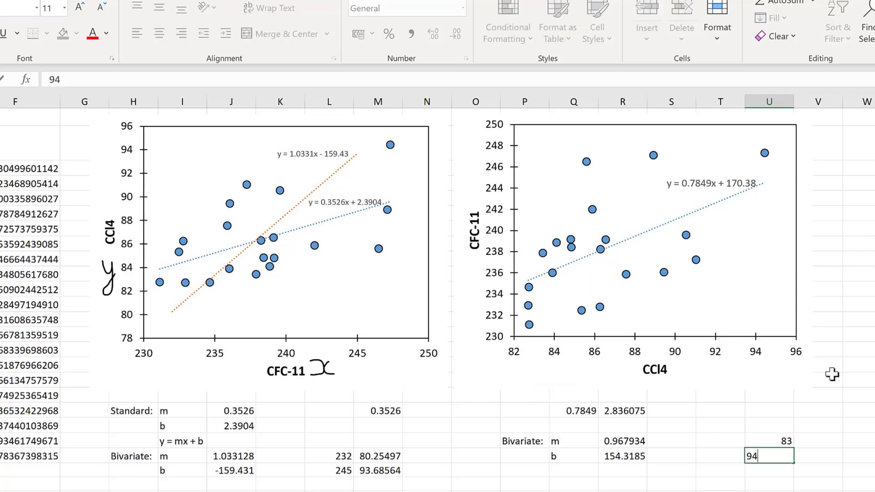
key("Return")
Calculate the bivariate line's y value for x = 83 in V21 with the formula =R21*U21+R22
left_click(802, 437)
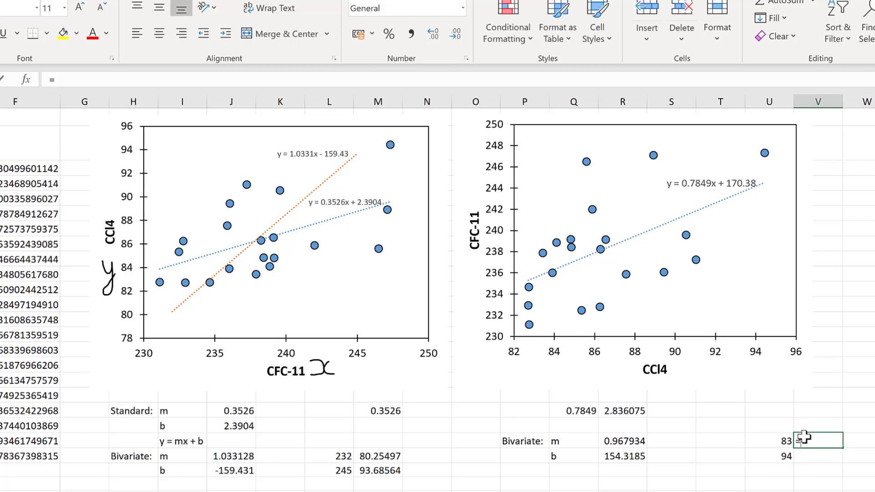
type("=")
left_click(616, 436)
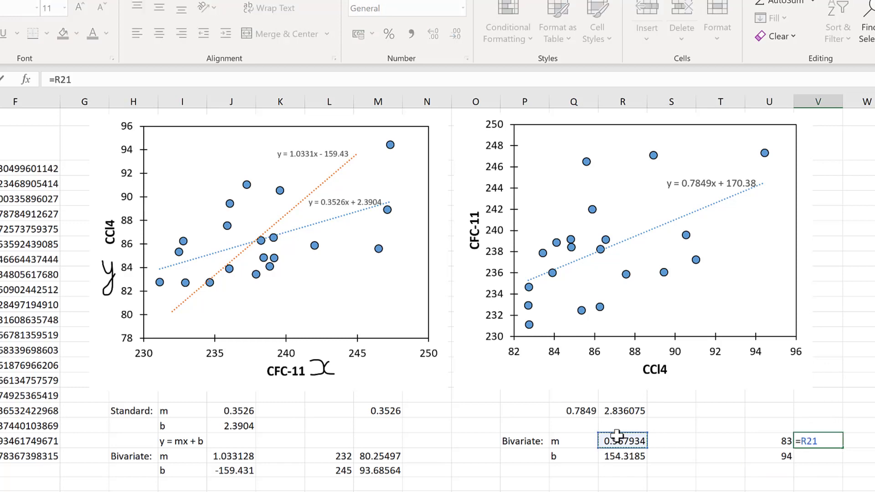
type("*")
left_click(780, 438)
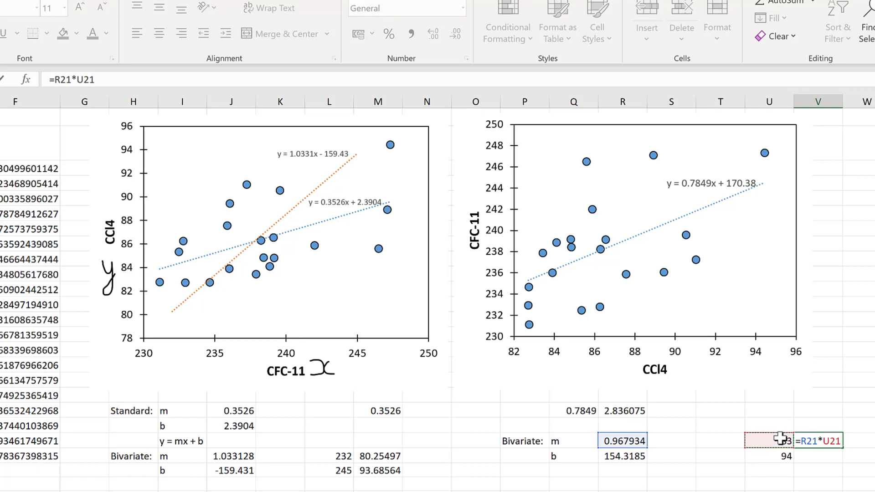
type("+")
left_click(627, 453)
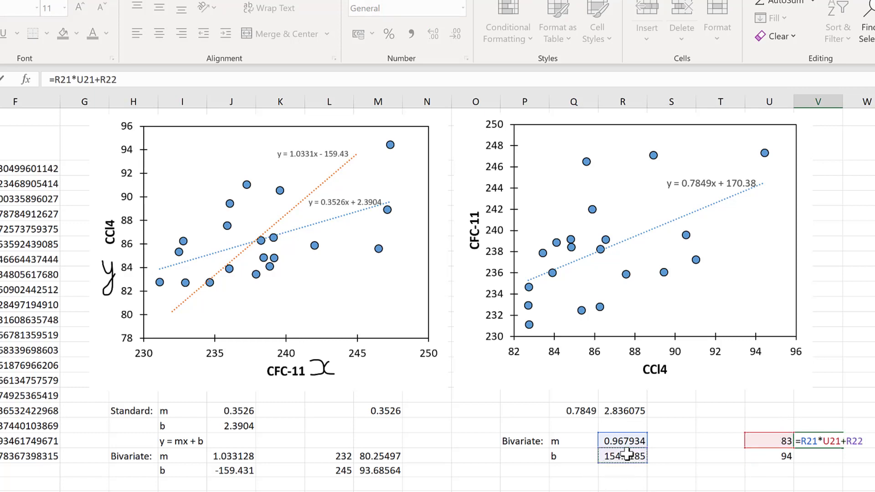
key("Return")
Calculate the bivariate line's y value for x = 94 in V22 with the formula =R21*U22+R22
type("=")
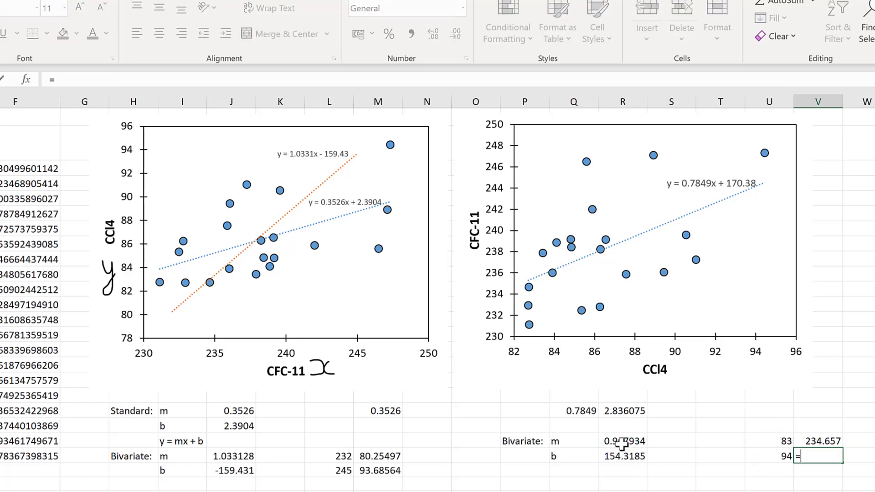
left_click(621, 441)
type("*")
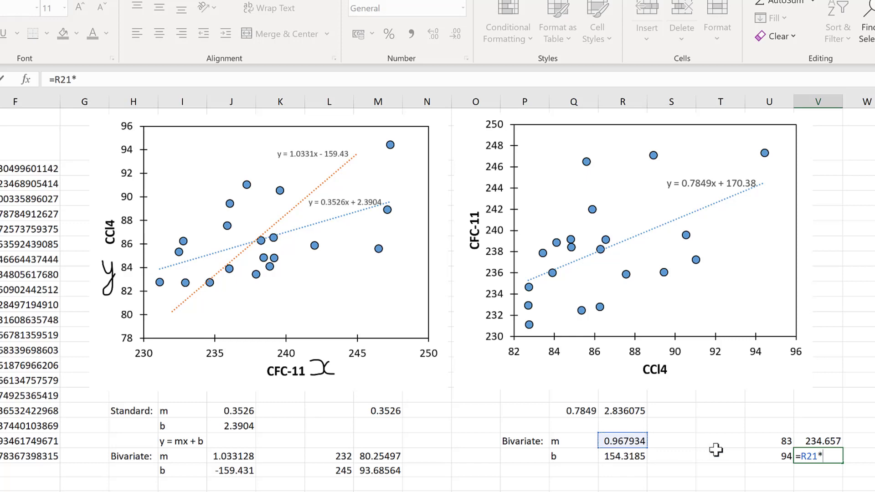
left_click(758, 457)
type("+")
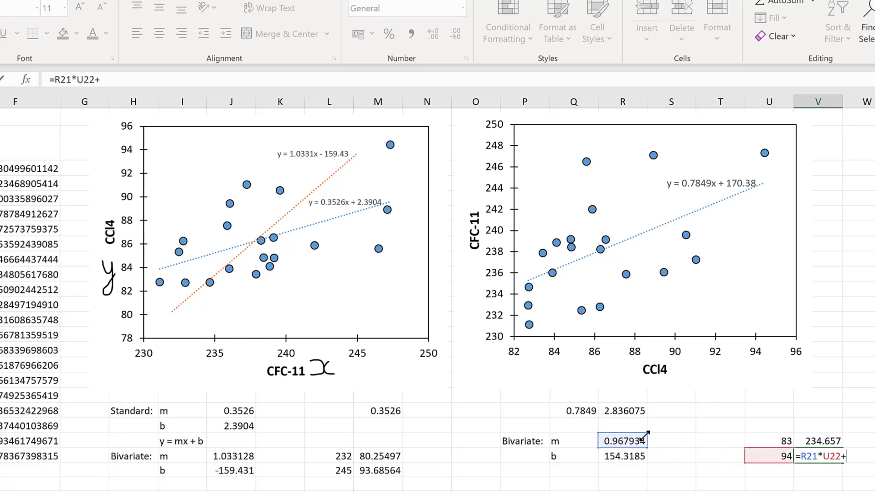
left_click(617, 457)
key("Return")
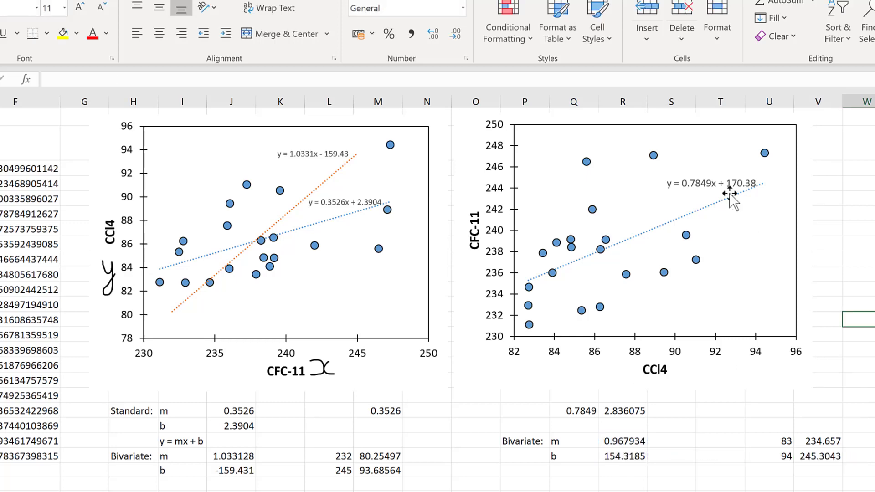
Add a new data series to the chart with CCl4 on the x axis, using U21:U22 as its X values
left_click(696, 145)
right_click(696, 145)
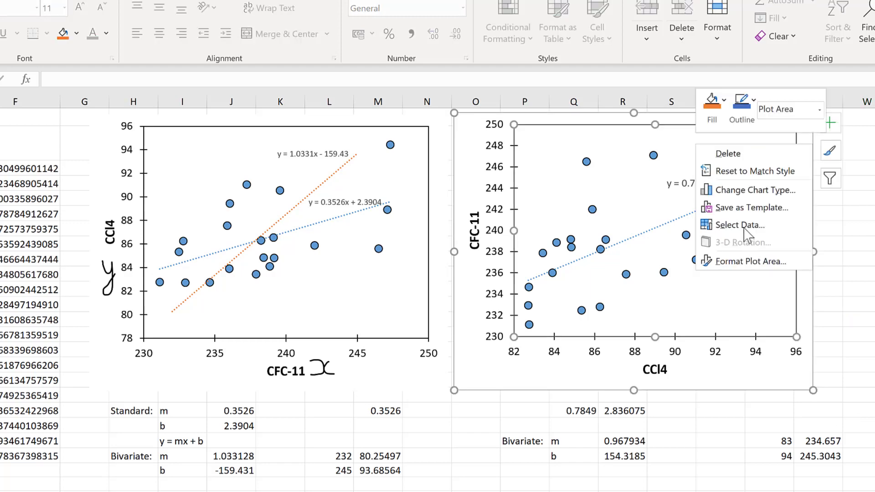
left_click(742, 226)
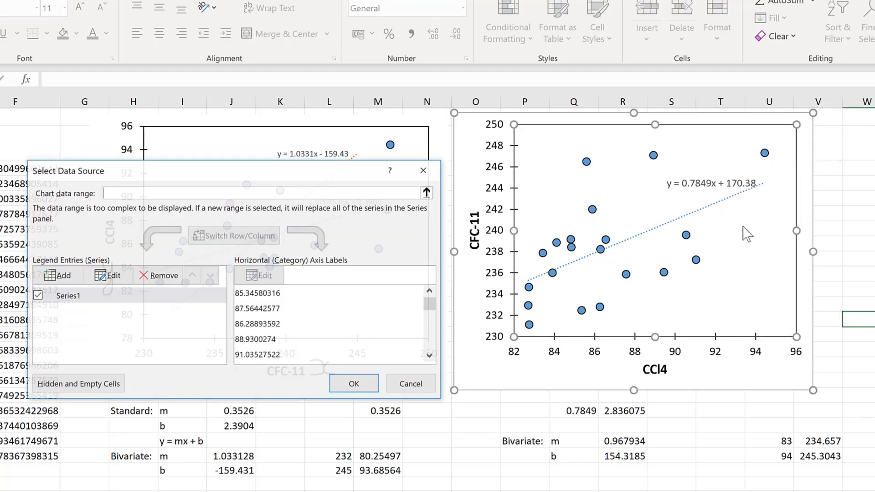
left_click(47, 274)
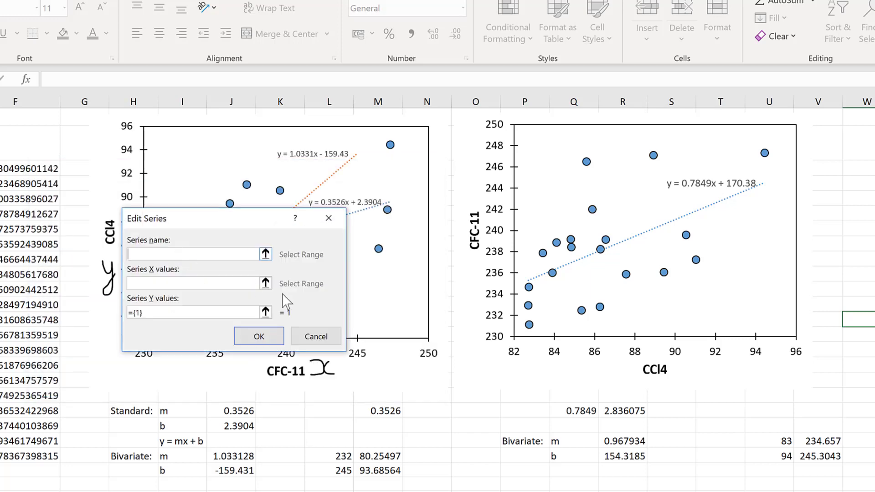
left_click(266, 283)
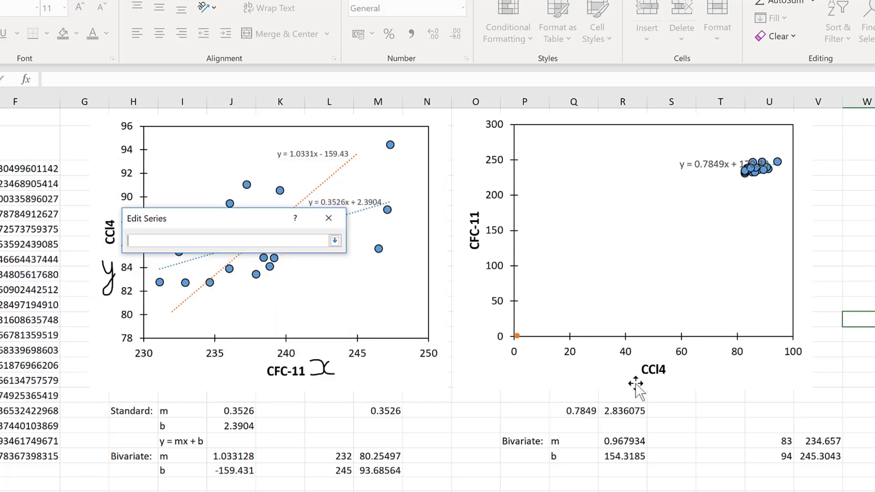
left_click_drag(773, 456, 772, 441)
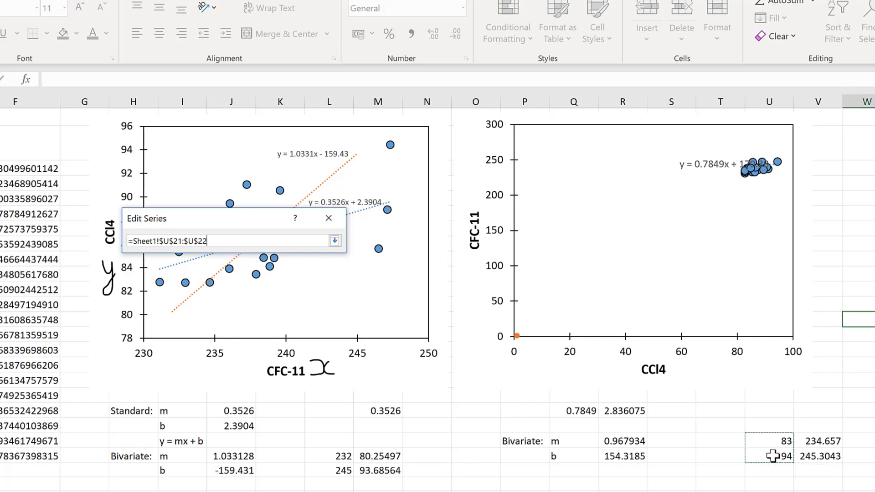
key("Return")
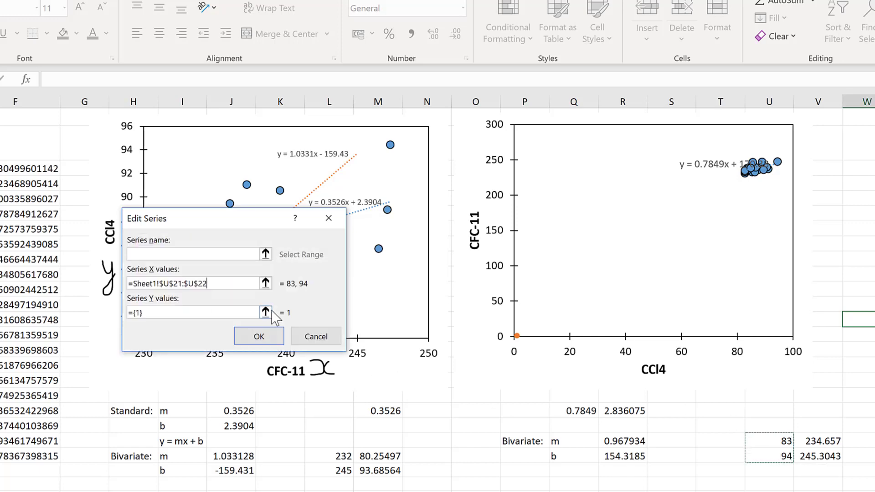
Use V21:V22 as the new series' Y values and apply the data source changes
left_click(266, 312)
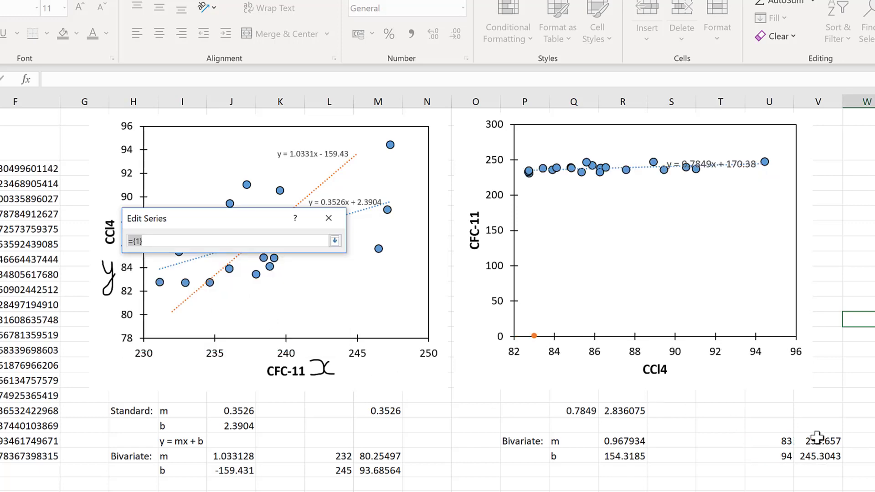
left_click_drag(820, 441, 820, 455)
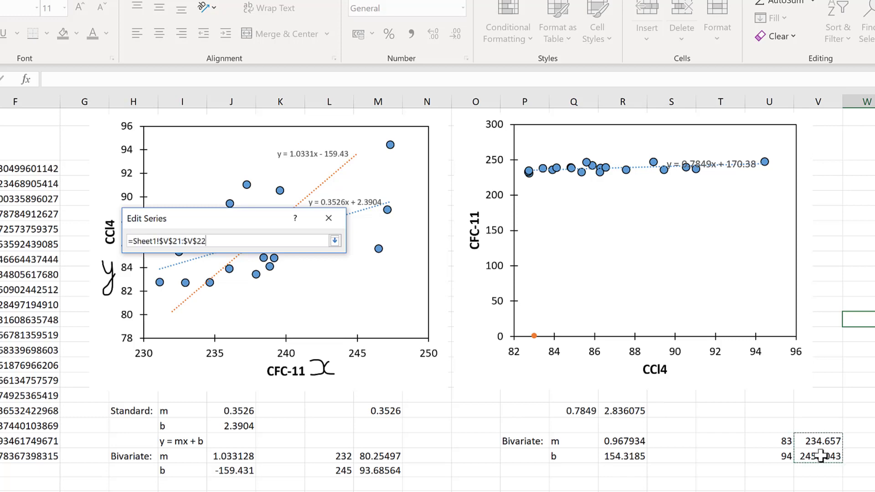
key("Return")
left_click(307, 336)
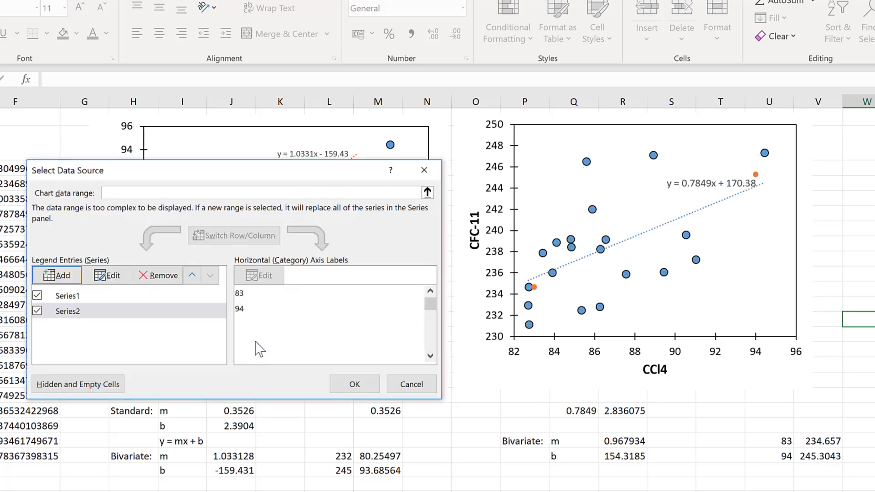
left_click(364, 388)
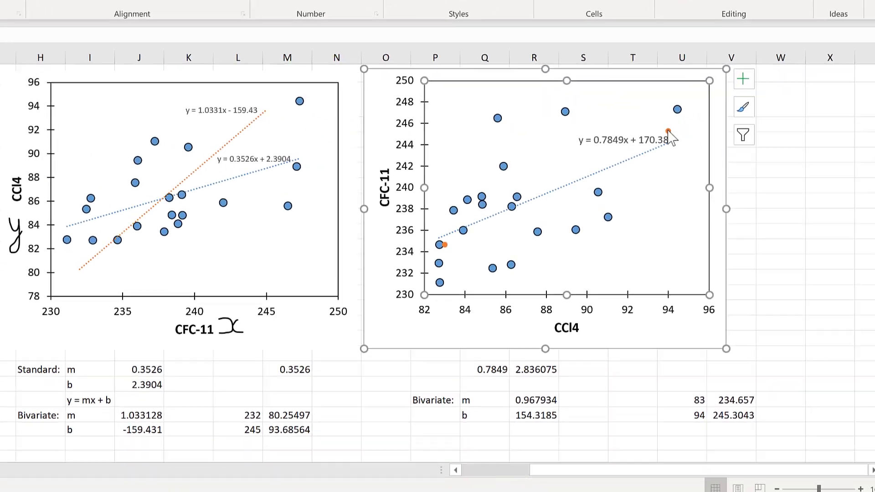
Add a linear trendline to the two-point bivariate series and display its equation on the chart
left_click(724, 70)
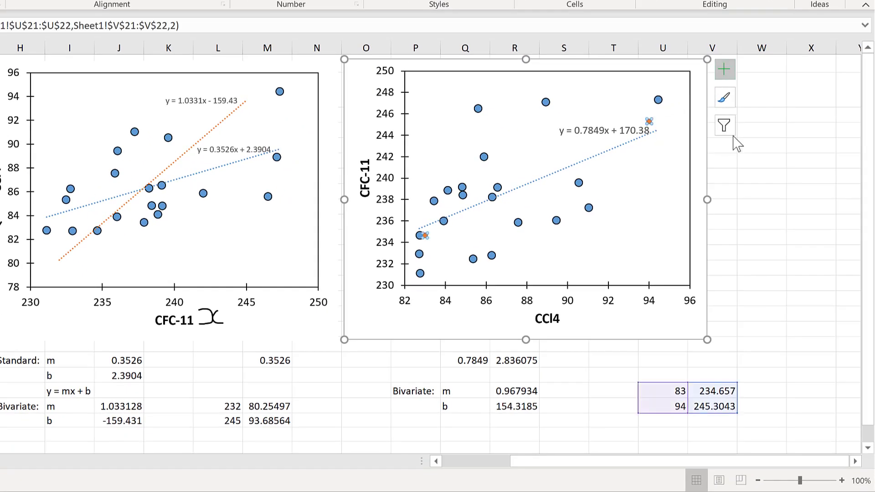
left_click(760, 269)
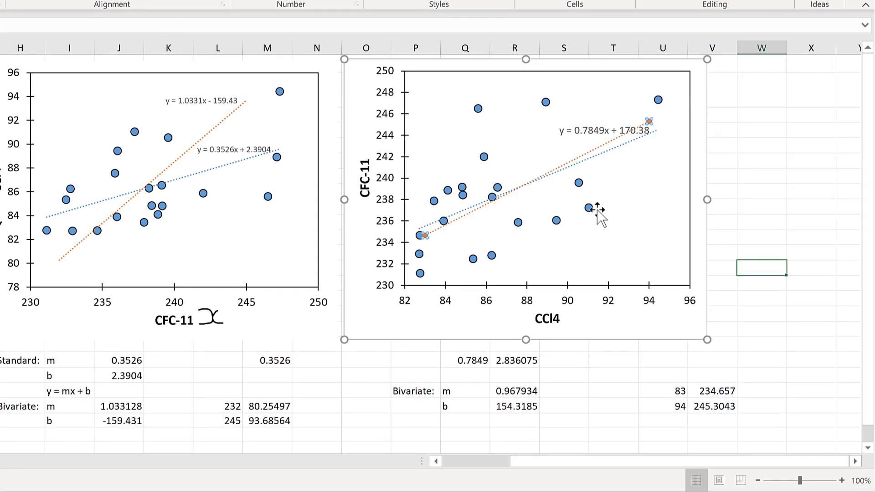
left_click(599, 151)
key("ctrl+1")
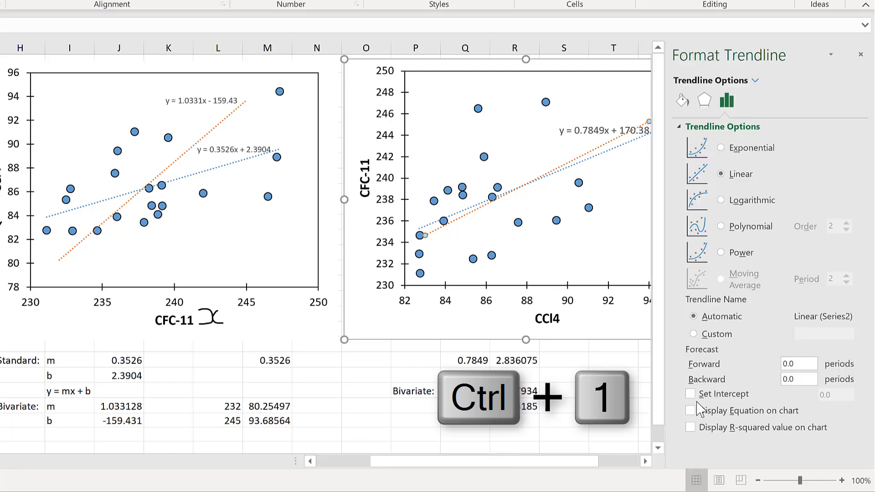
Set the marker option of Series 2 to None and close the formatting settings
left_click(755, 81)
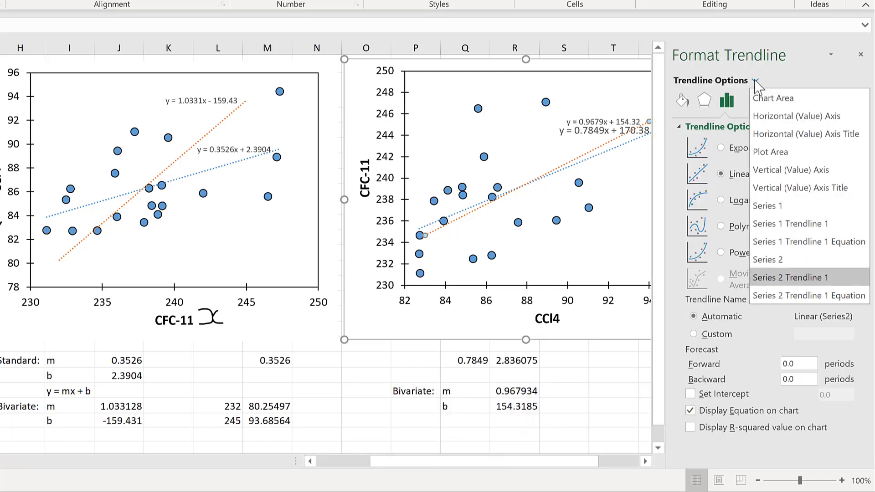
left_click(769, 264)
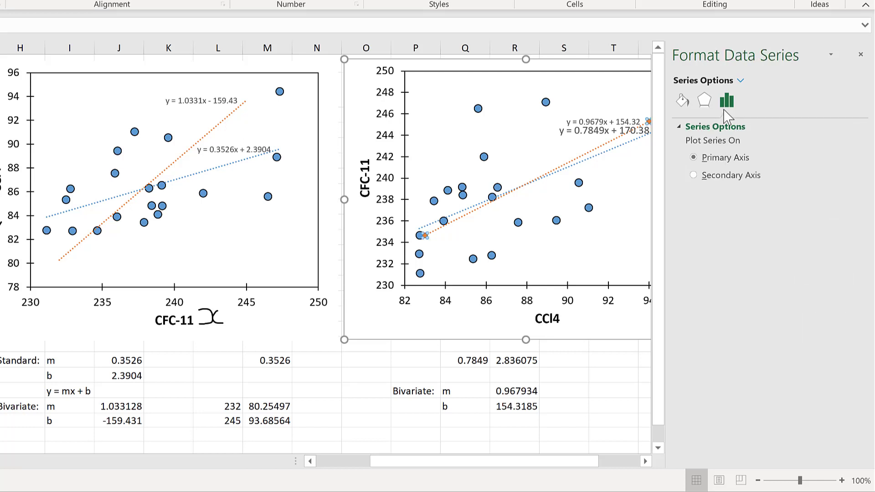
left_click(680, 102)
left_click(752, 129)
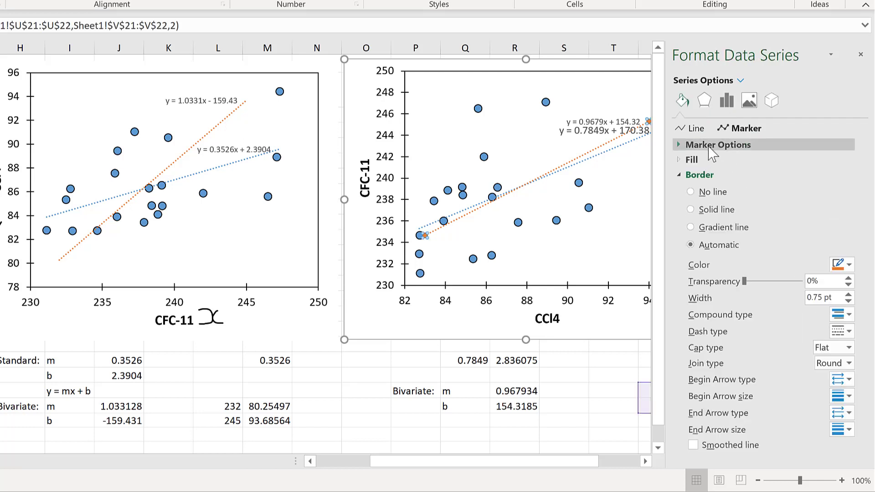
left_click(708, 147)
left_click(697, 178)
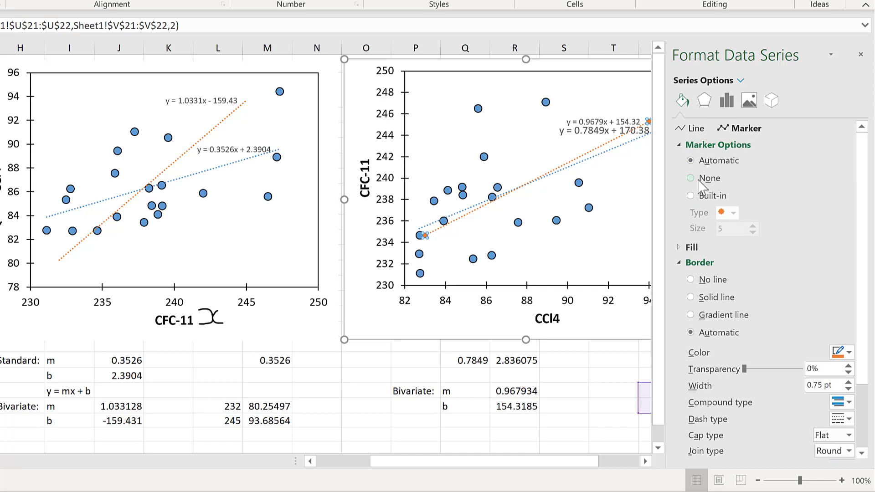
left_click(860, 55)
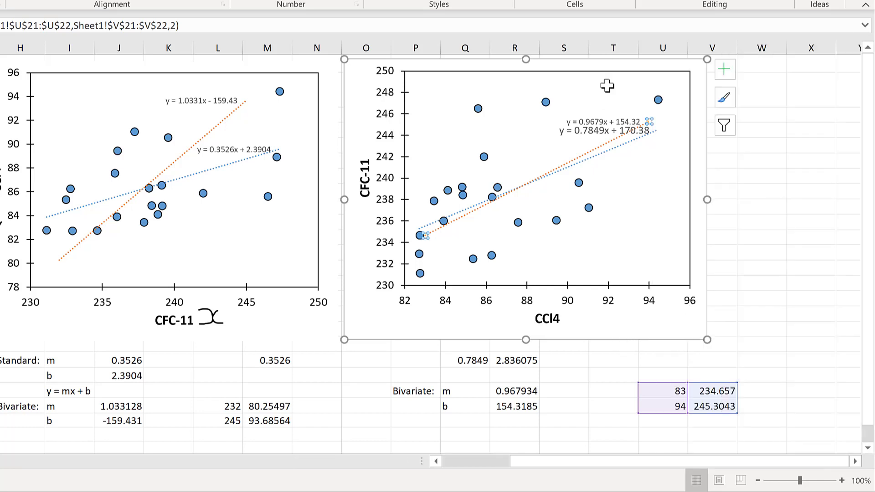
Separate the overlapping trendline equations, placing the bivariate one above the lines and the standard one below them
left_click(592, 117)
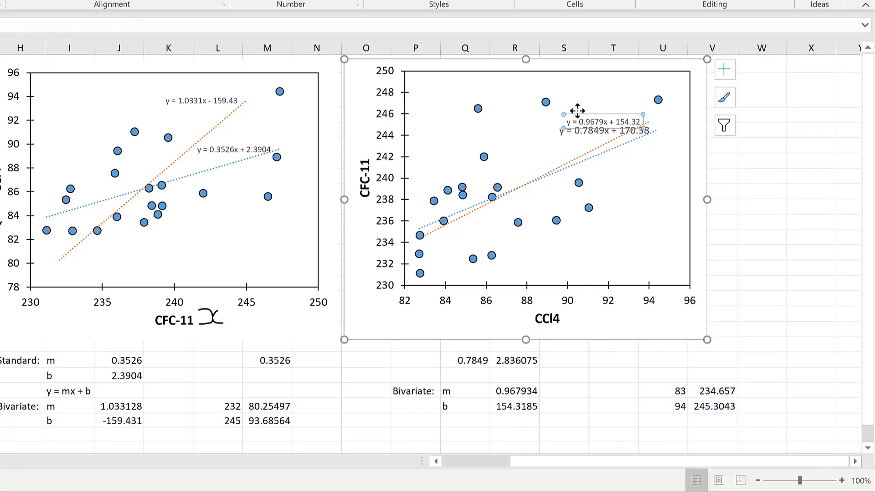
left_click_drag(577, 111, 572, 101)
left_click(584, 122)
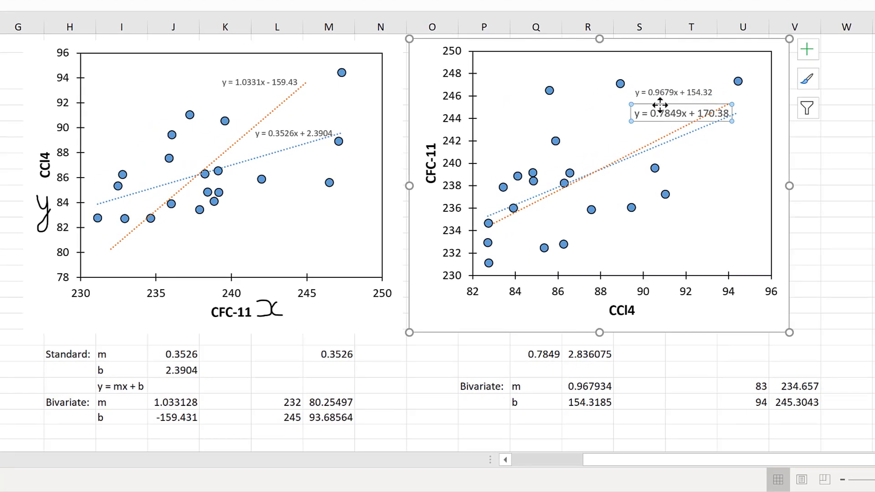
left_click_drag(660, 105, 687, 140)
left_click(830, 188)
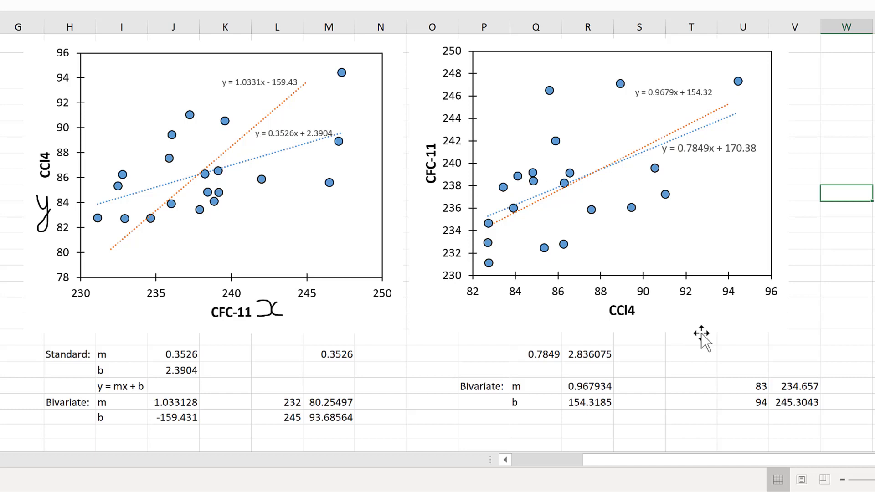
Move the swapped fit's bivariate m with its label to Q25:R25 and the original fit's m with its label to Q26:R26
scroll(699, 333, "down", 2)
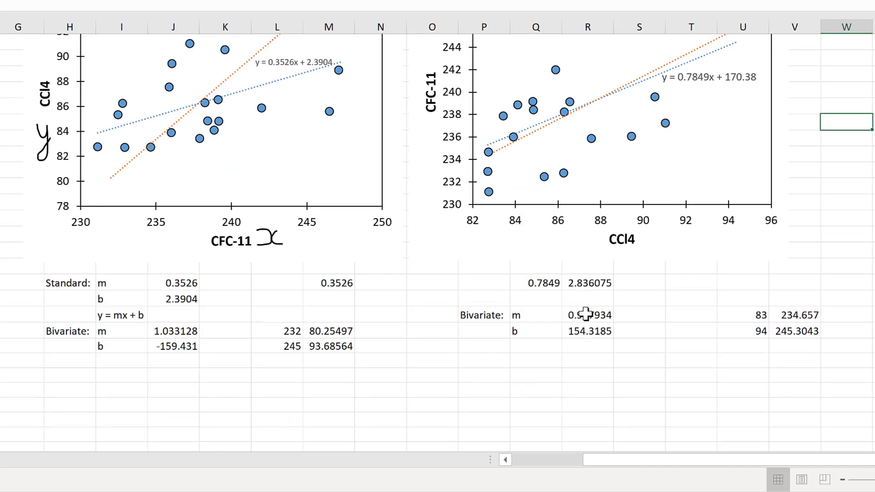
left_click_drag(585, 314, 572, 377)
left_click_drag(128, 331, 573, 391)
Calculate the reciprocal of the original slope in S25 with =1/R26 and compare it with the slope in R25
left_click(642, 375)
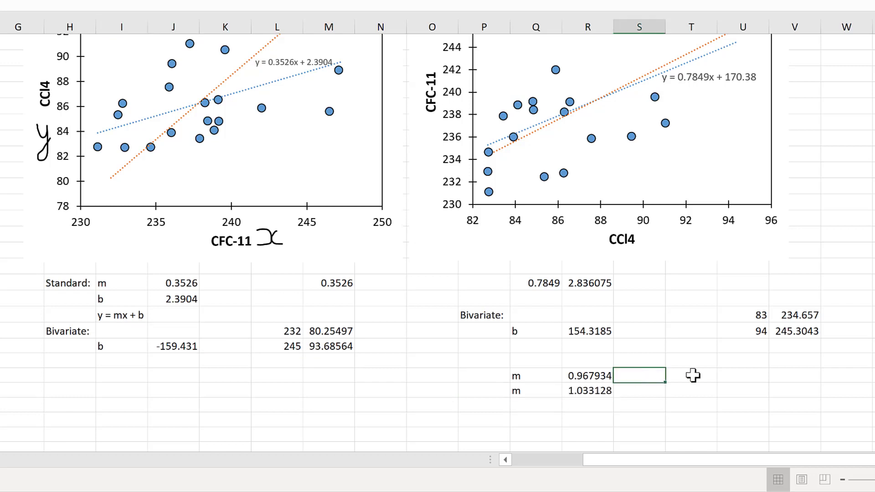
type("=1/")
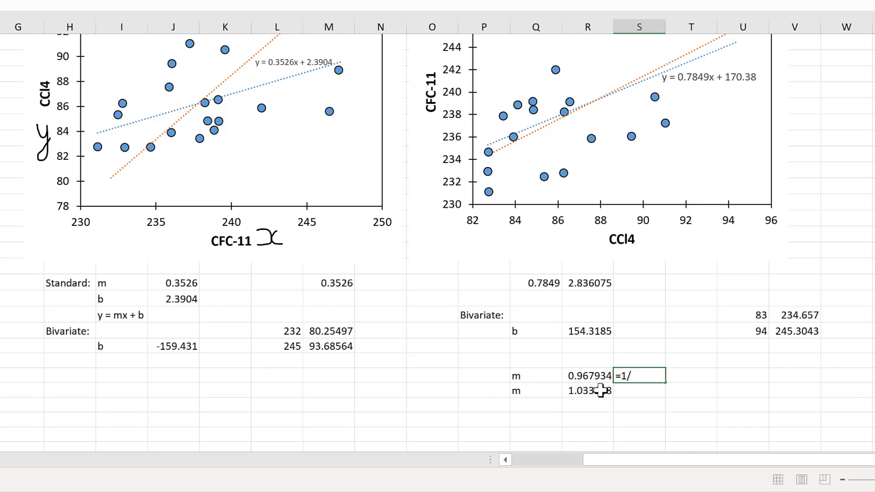
left_click(600, 390)
key("Return")
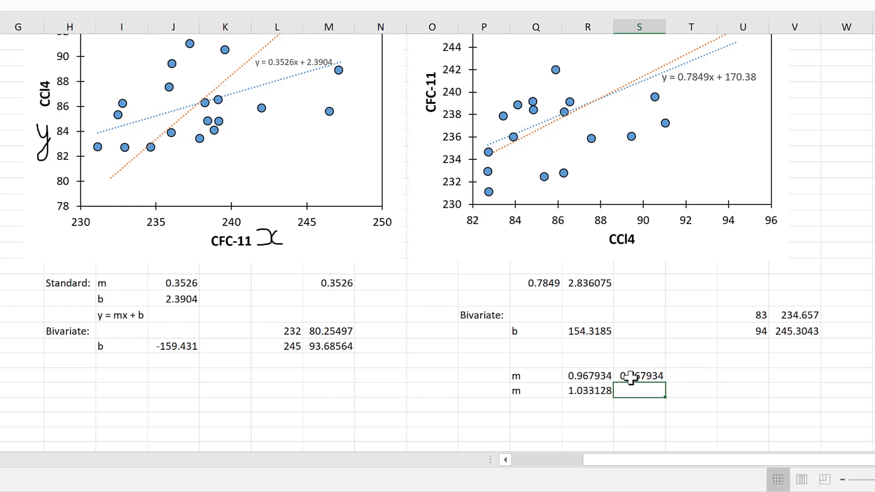
left_click(630, 375)
left_click(593, 375)
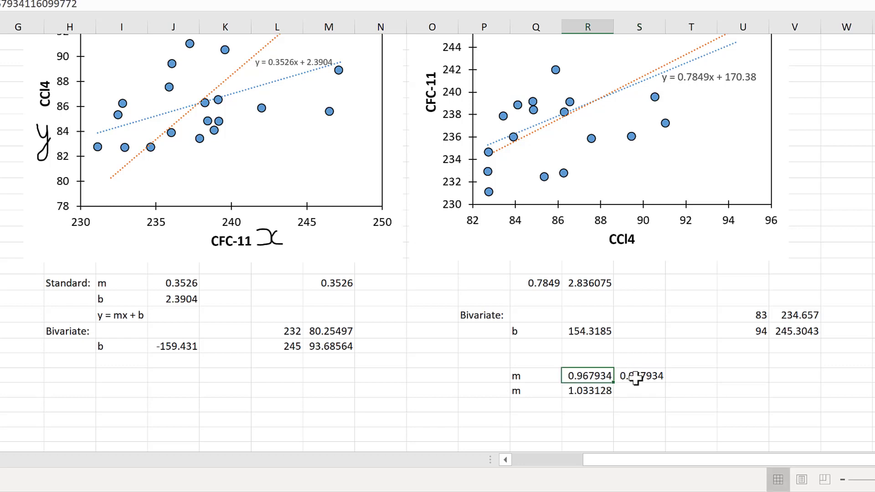
left_click(631, 376)
Calculate the reciprocal of the swapped slope in S26 with =1/R25, compare it with R26, and return to the charts
left_click(647, 395)
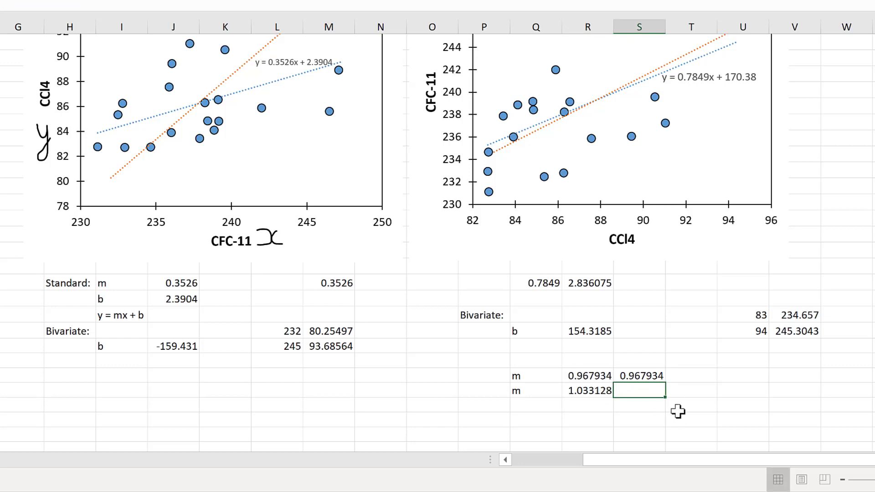
type("=1/")
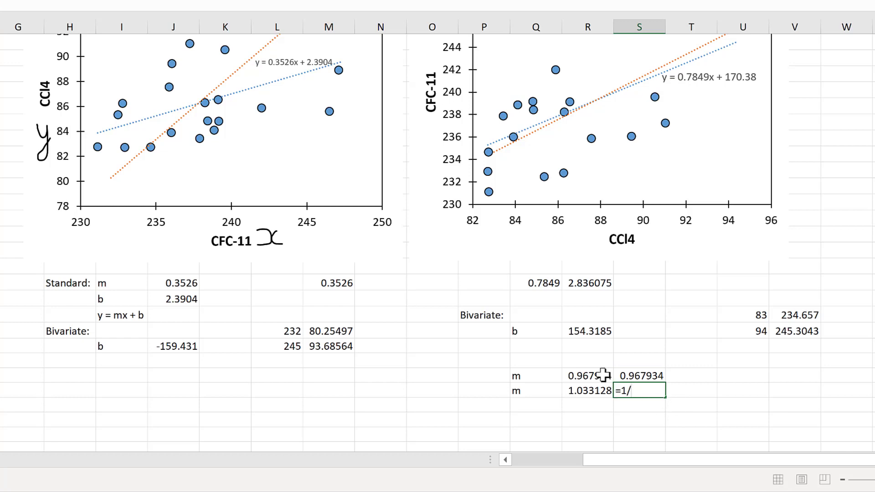
left_click(604, 374)
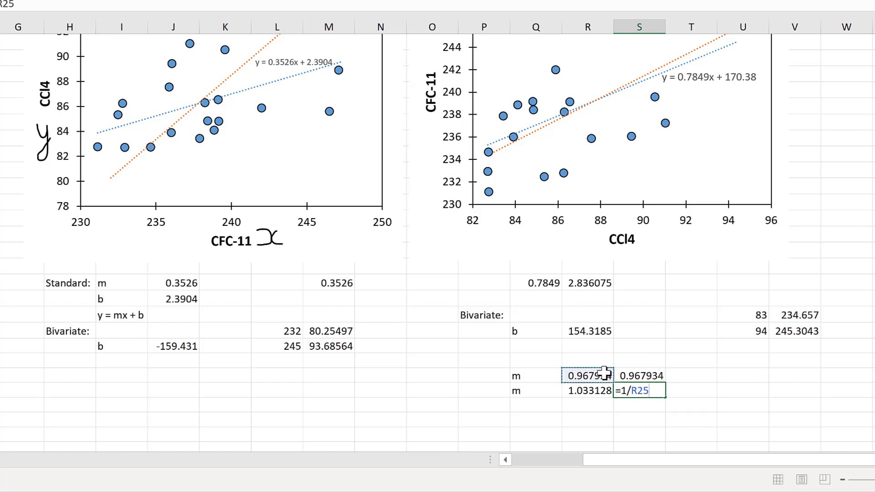
key("Return")
left_click(642, 390)
key("Left")
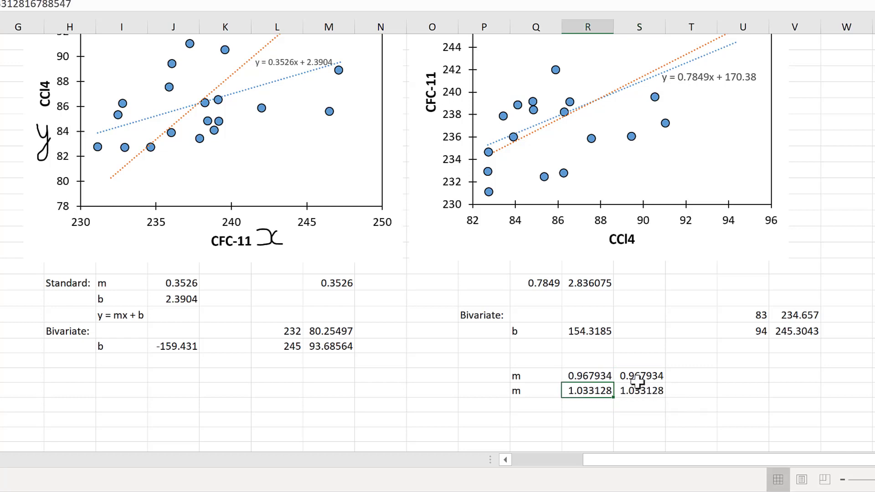
key("Right")
left_click(647, 344)
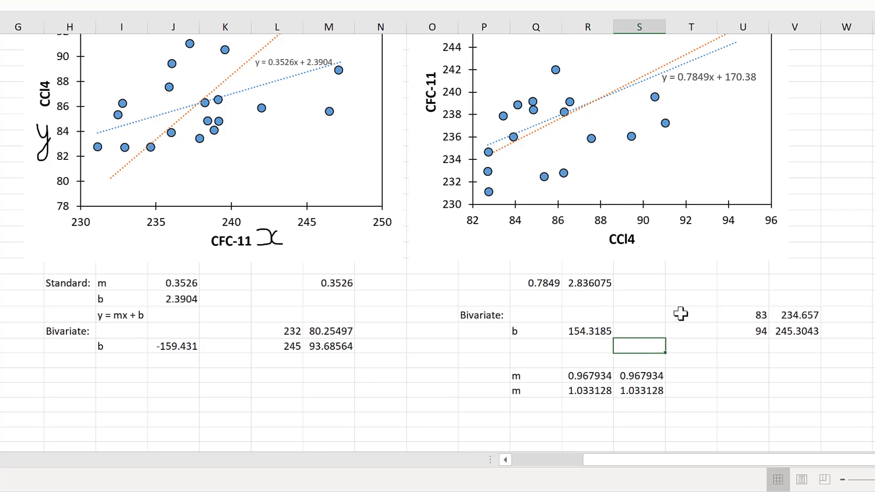
scroll(680, 313, "up", 2)
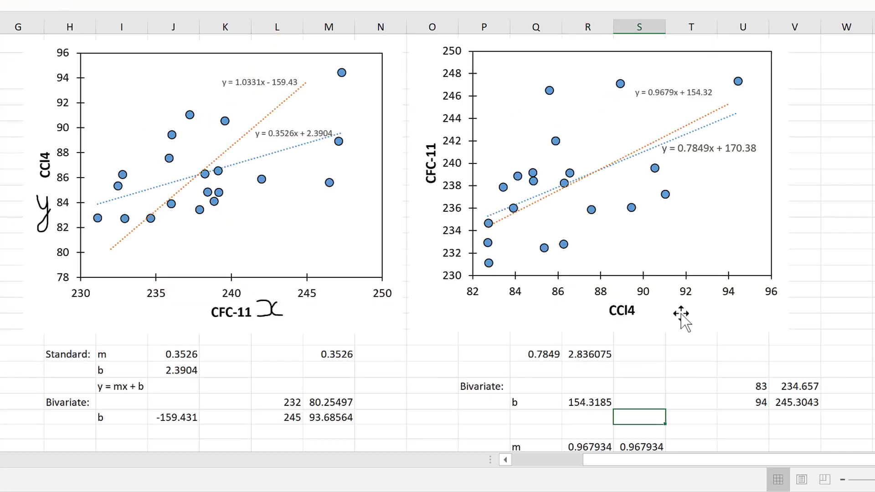
left_click(846, 111)
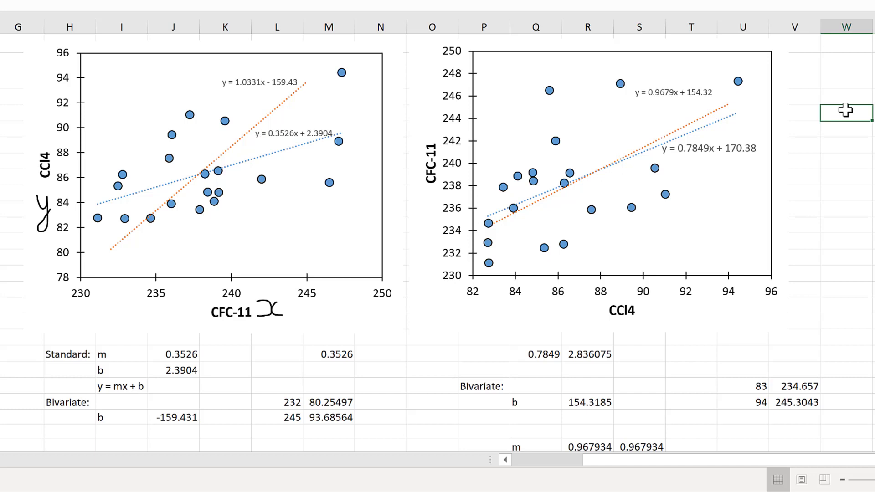